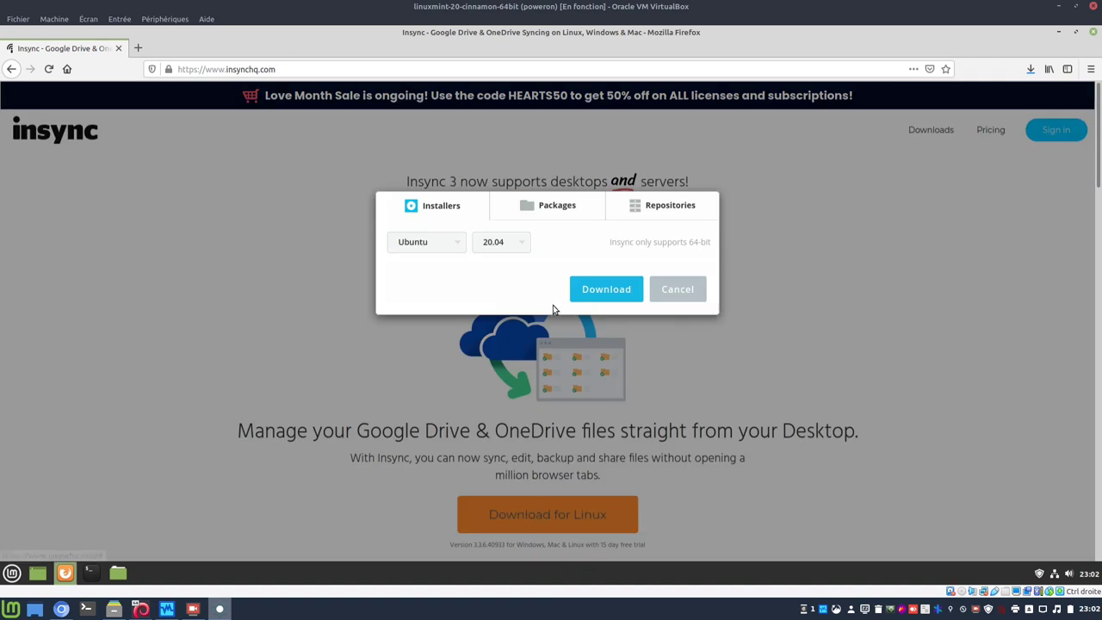
# - Download and save the Insync Nemo integration .deb package from the Packages section
pyautogui.click(559, 211)
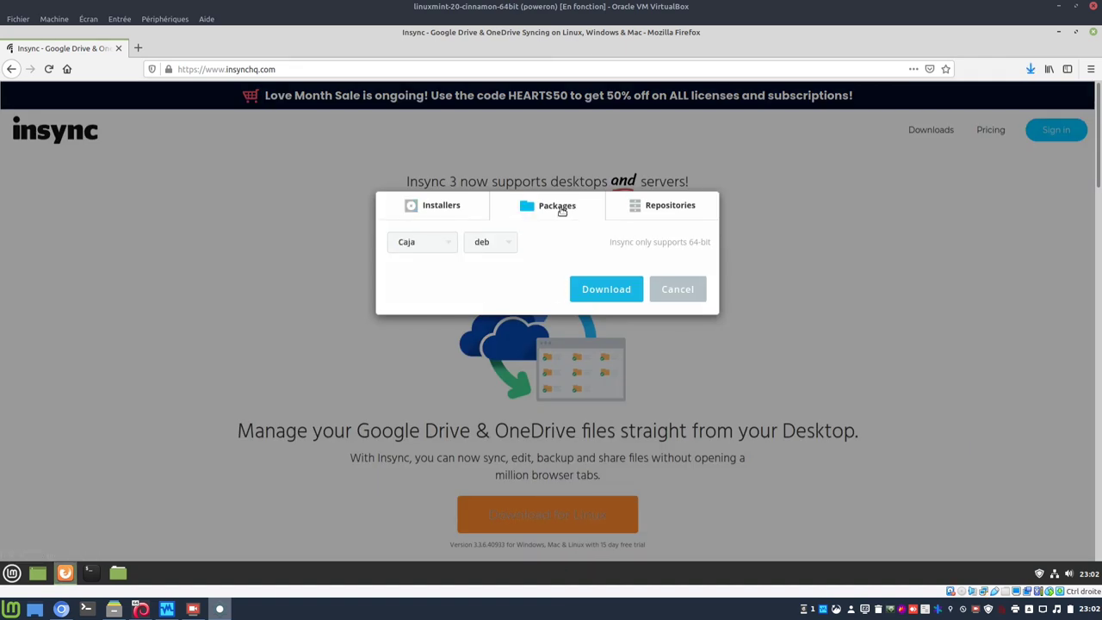
pyautogui.click(447, 244)
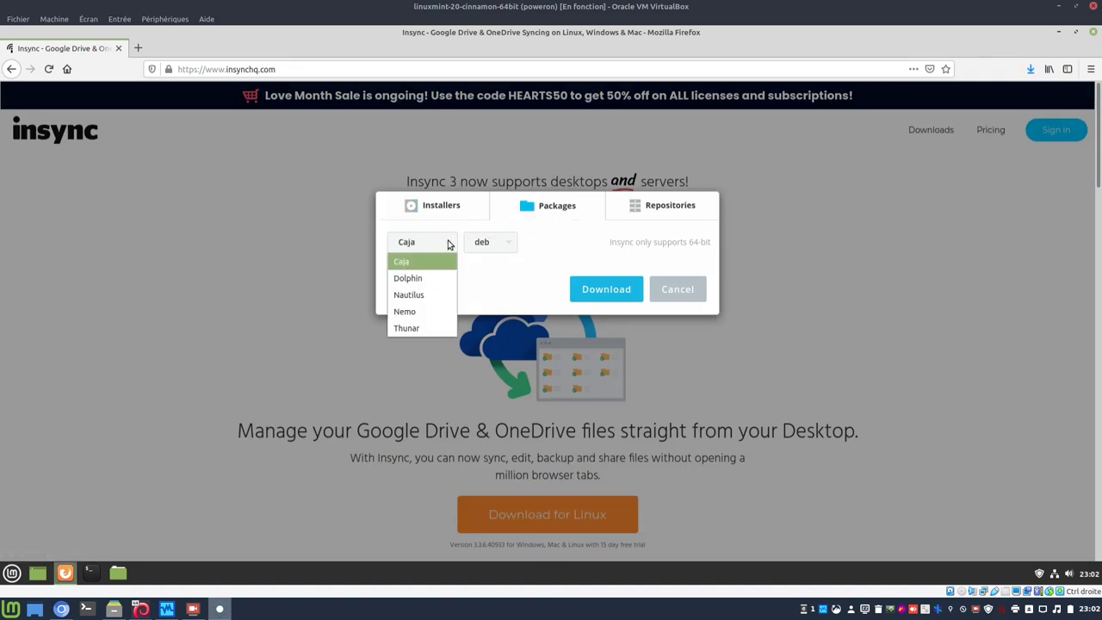
pyautogui.click(424, 294)
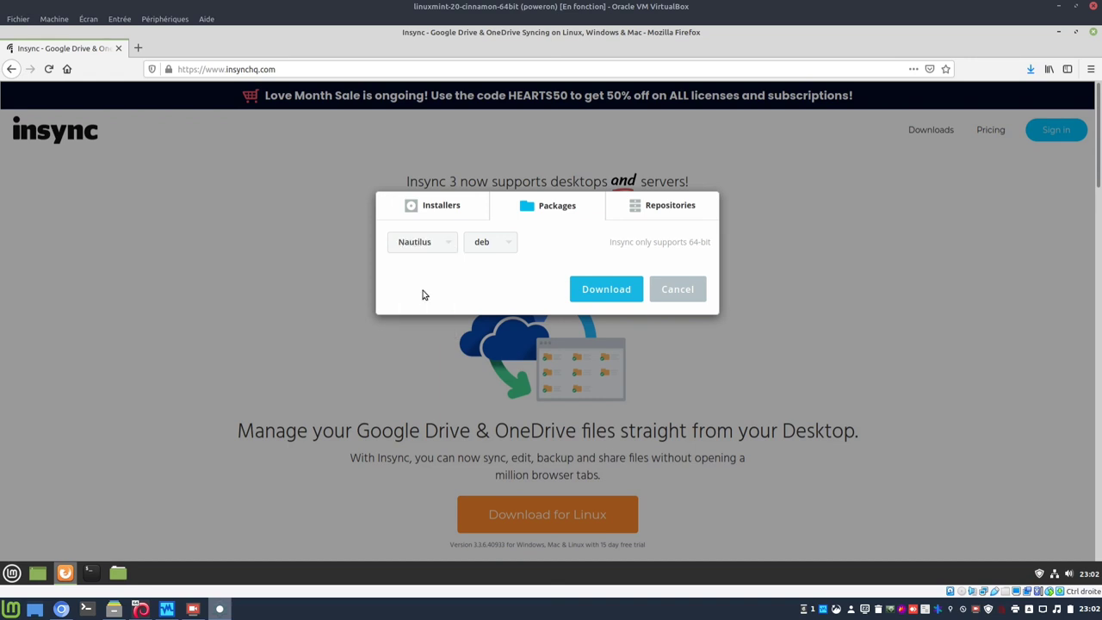
pyautogui.click(449, 243)
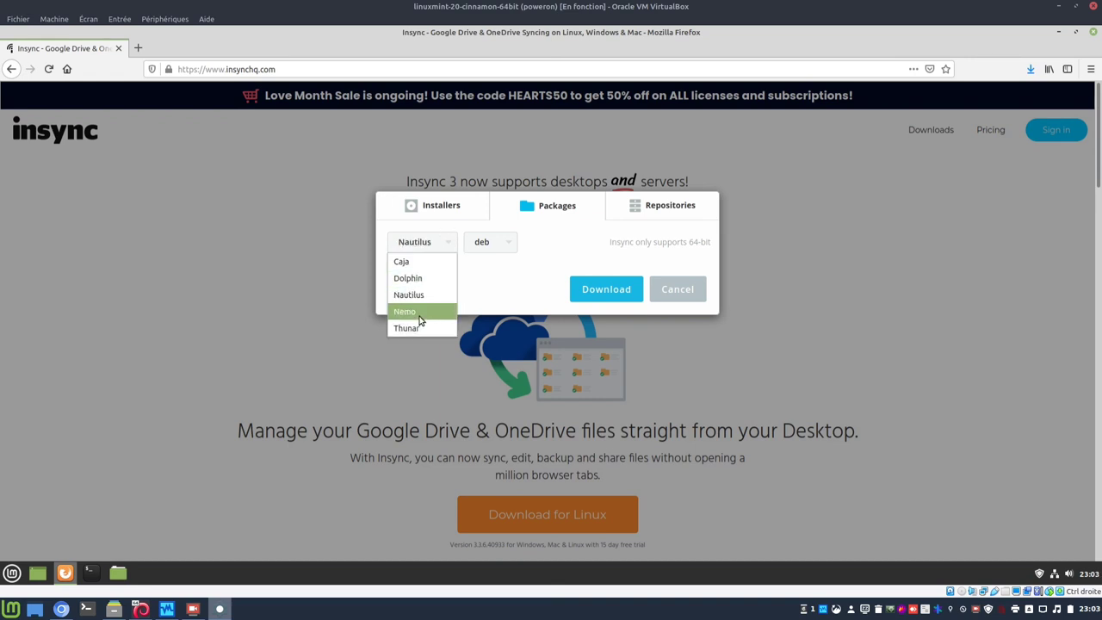
pyautogui.click(423, 315)
pyautogui.click(621, 293)
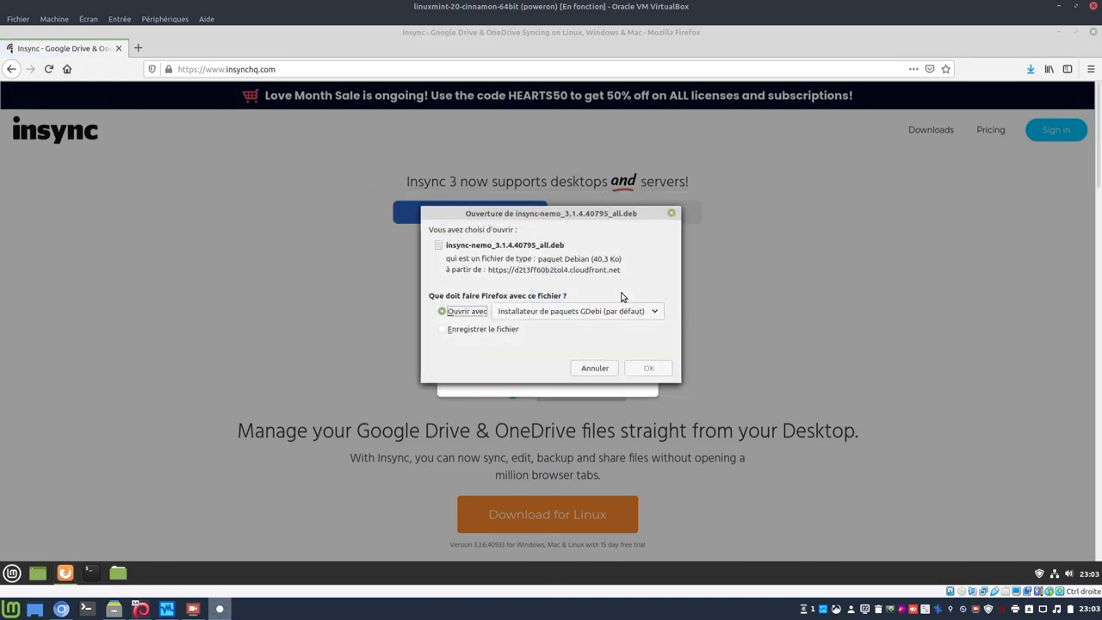
pyautogui.click(515, 335)
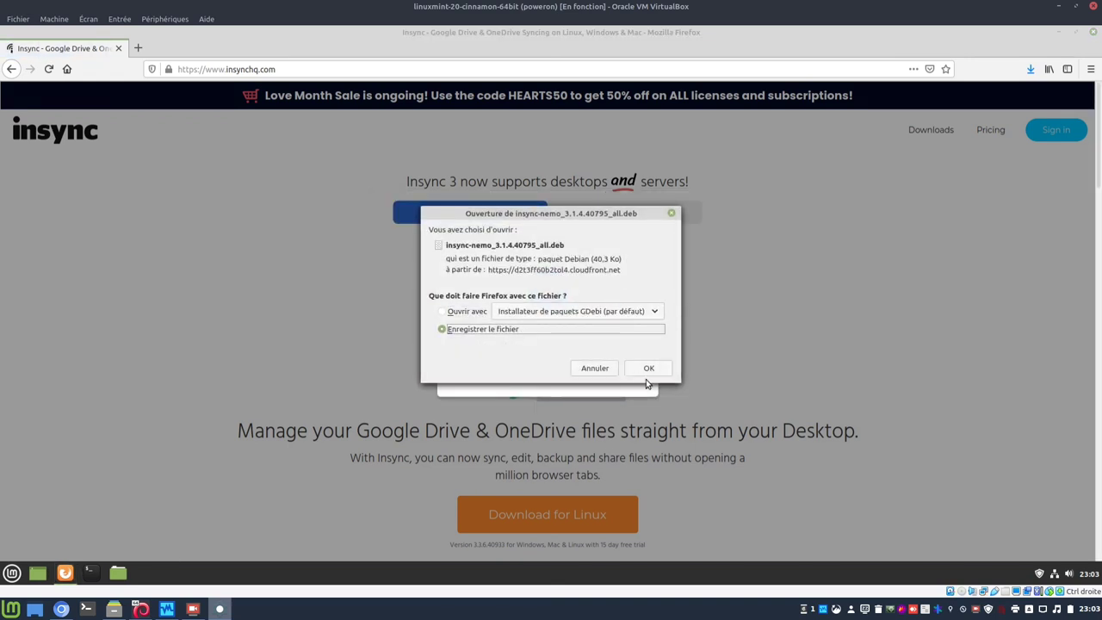
pyautogui.click(648, 371)
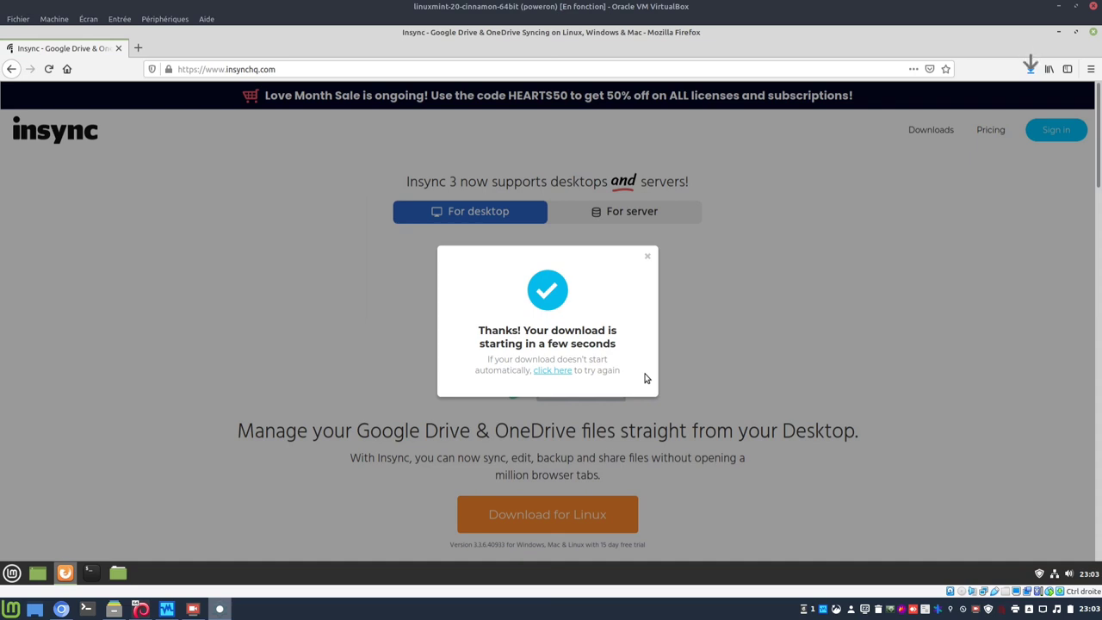
# - Confirm both Insync packages finished downloading and return to the Linux Mint start page
pyautogui.click(1029, 72)
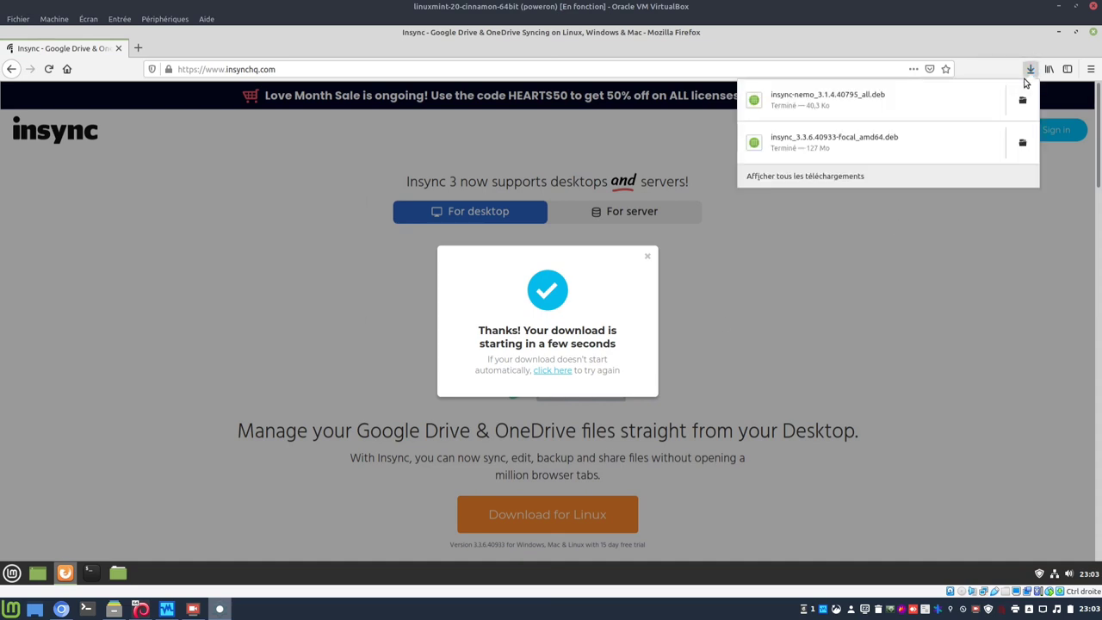
pyautogui.click(845, 296)
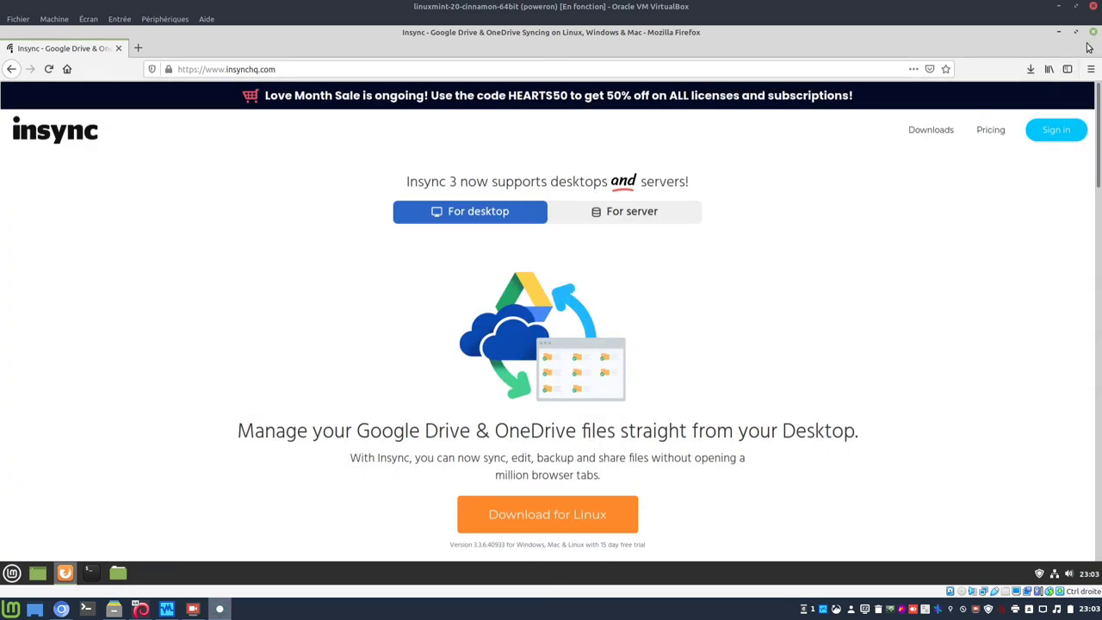
pyautogui.click(66, 69)
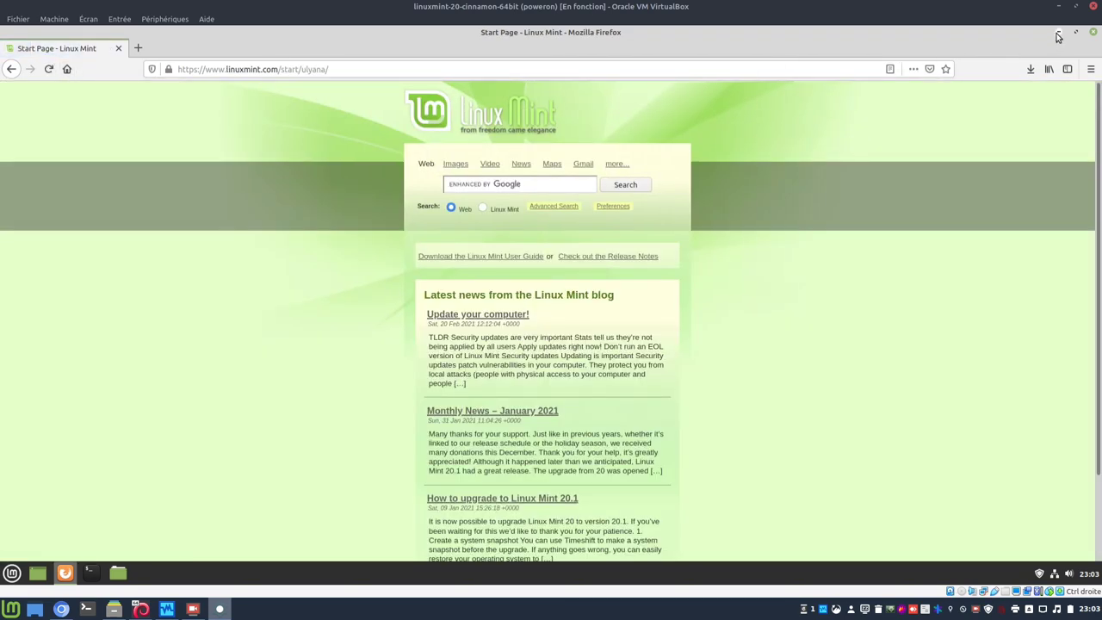
# - Minimize Firefox and open the Téléchargements folder in the Nemo file manager
pyautogui.click(1058, 32)
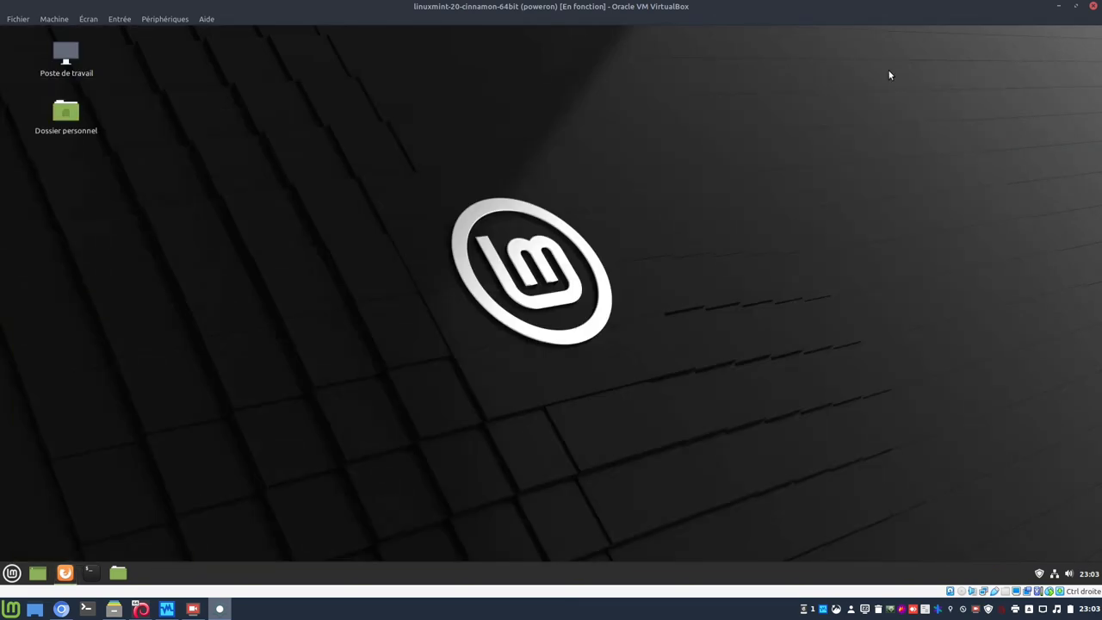
pyautogui.click(120, 572)
pyautogui.click(380, 307)
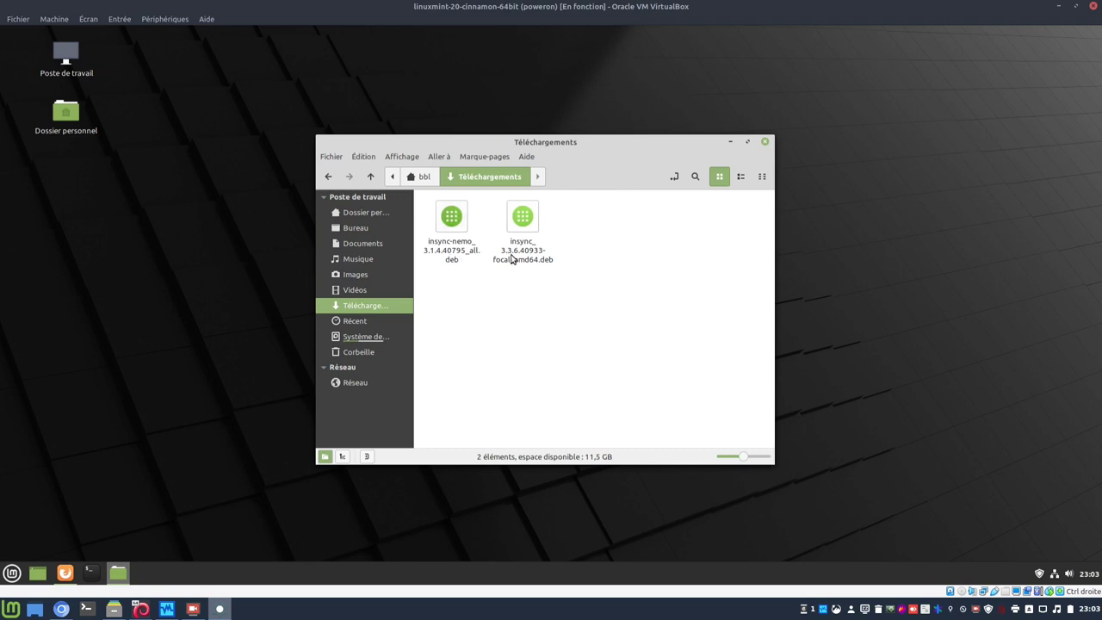
# - Open insync_3.3.6.40933-focal_amd64.deb with the GDebi package installer
pyautogui.click(511, 254)
pyautogui.rightClick(511, 254)
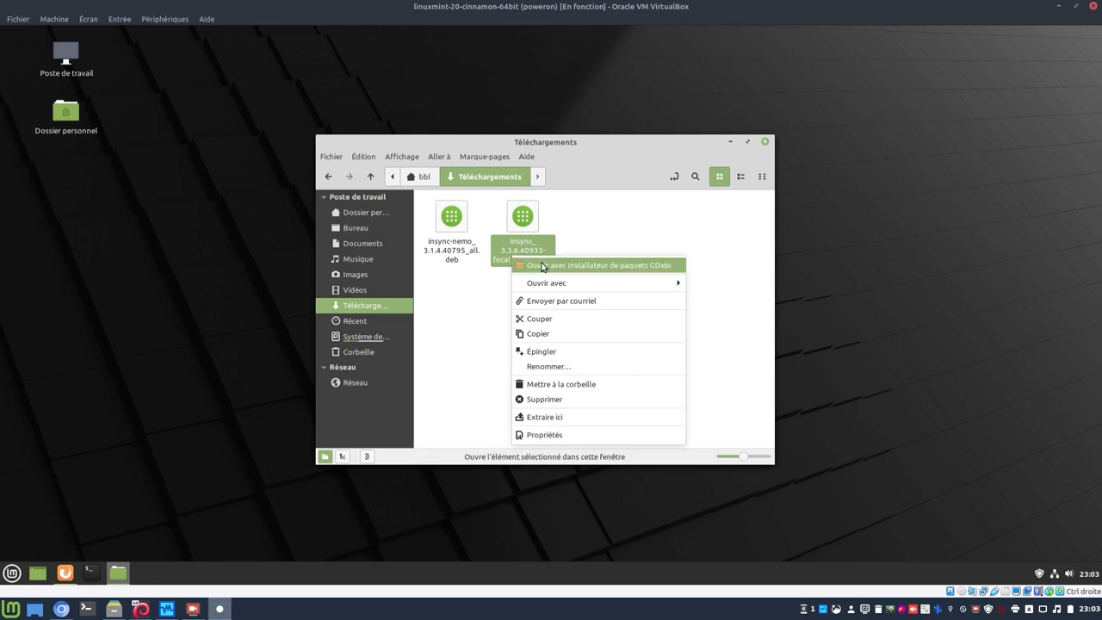
pyautogui.click(541, 265)
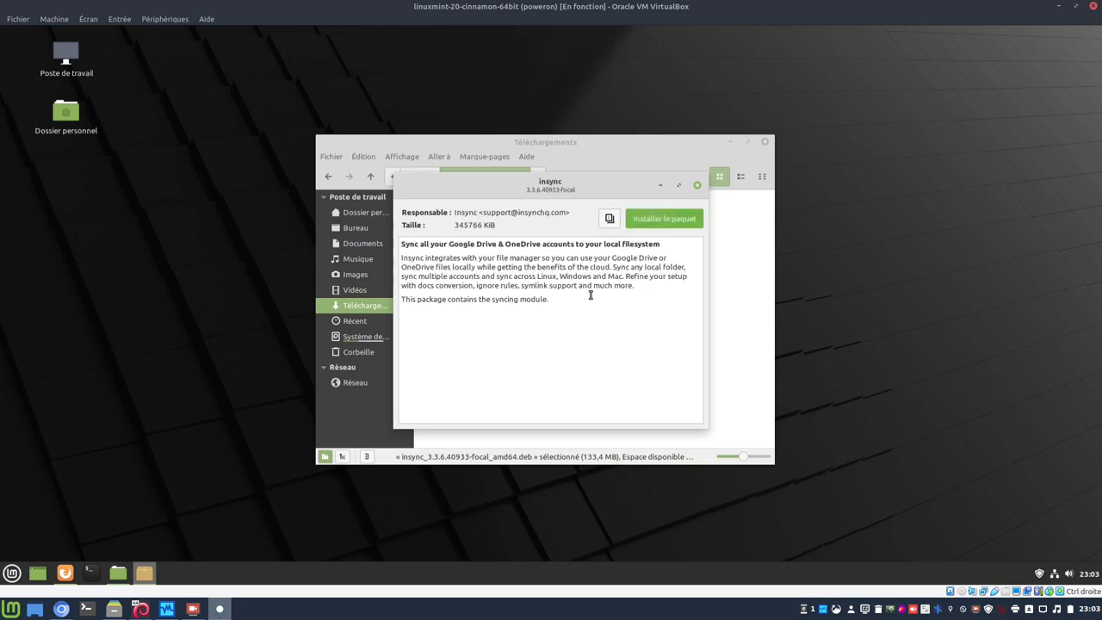
# - Install the Insync 3.3.6 package with the admin password, review Détails, then close GDebi and Nemo
pyautogui.click(663, 221)
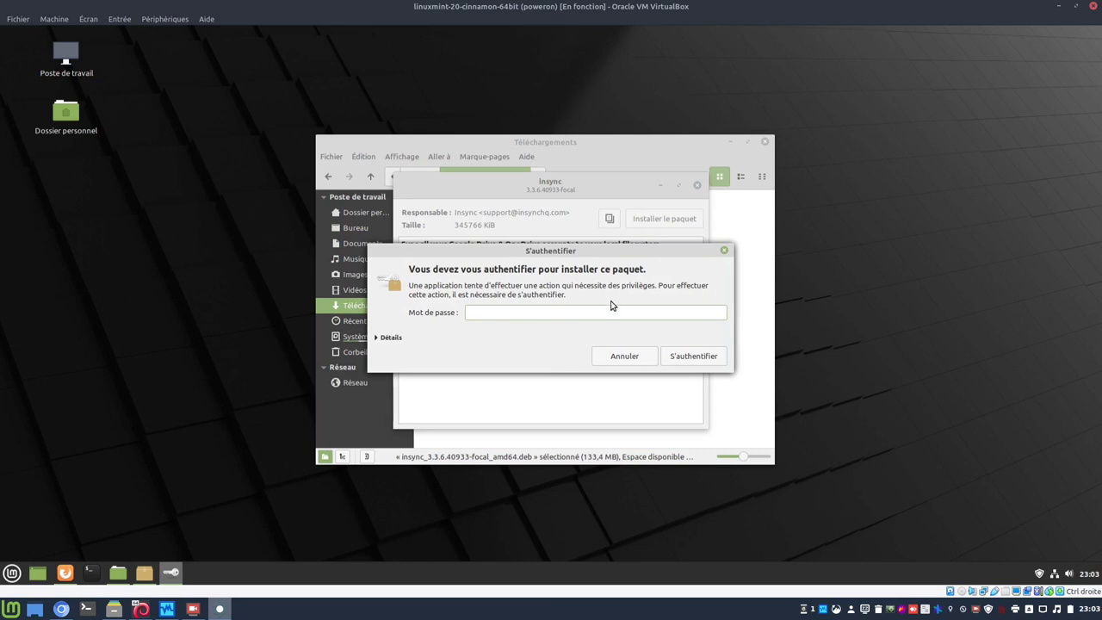
pyautogui.write('******')
pyautogui.press('Return')
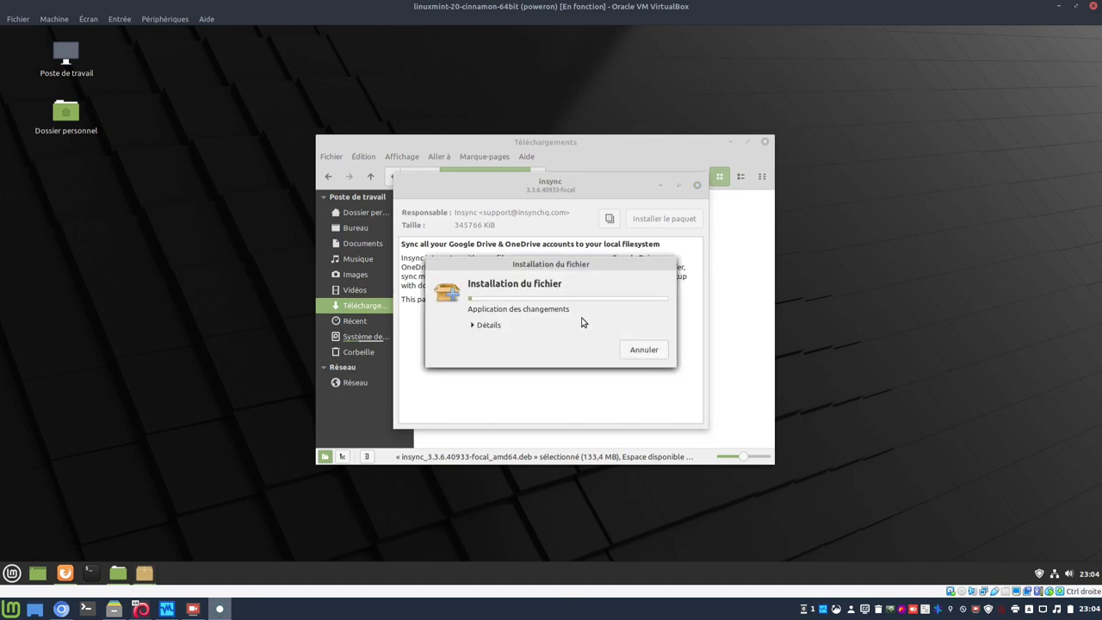
pyautogui.click(493, 327)
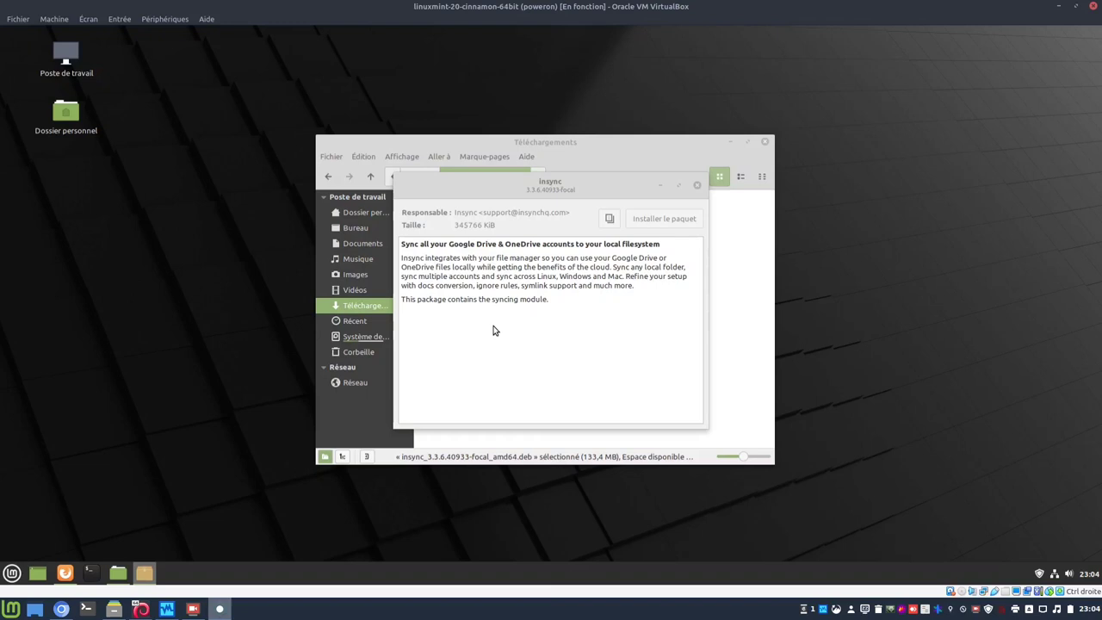
pyautogui.click(698, 187)
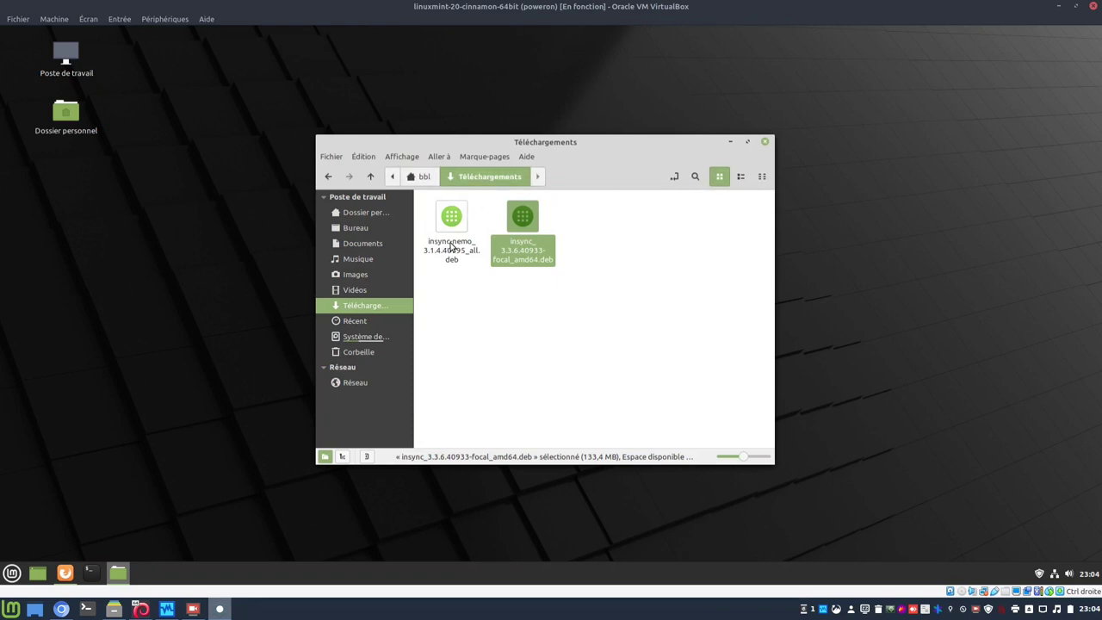
pyautogui.click(764, 141)
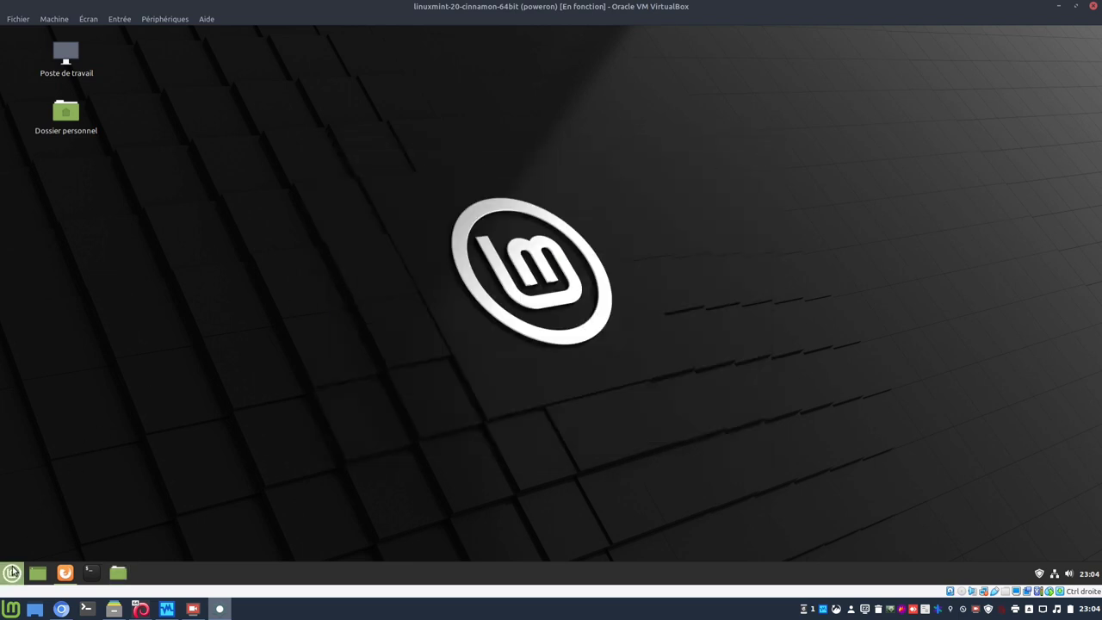
# - Launch Insync from the Mint menu search 'ins' and untick Anonymously send usage data
pyautogui.click(12, 572)
pyautogui.write('ins')
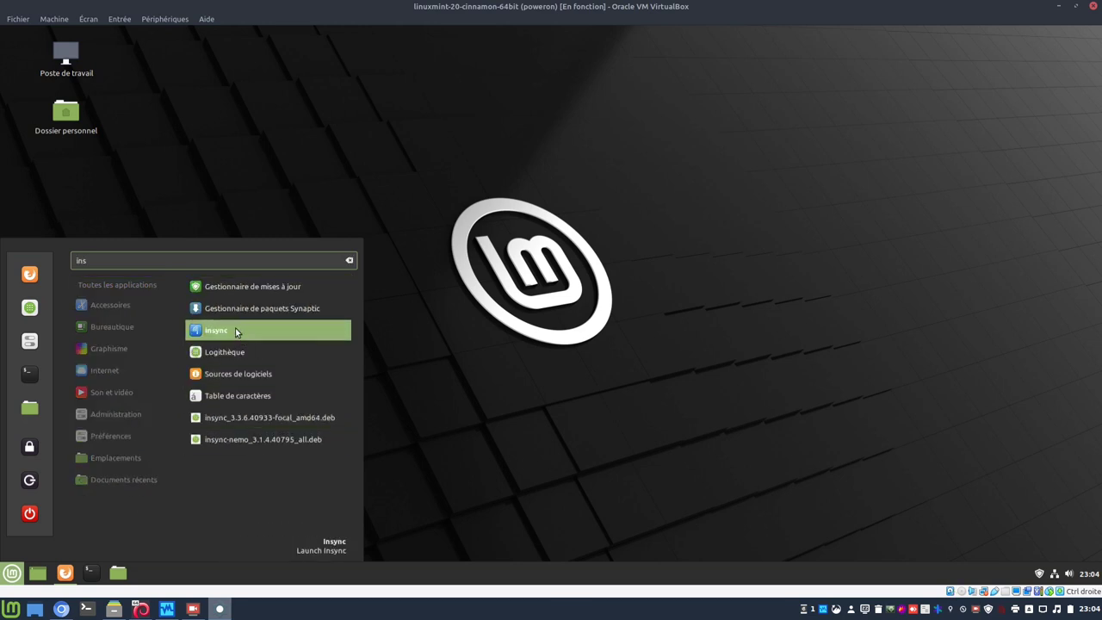
pyautogui.click(237, 331)
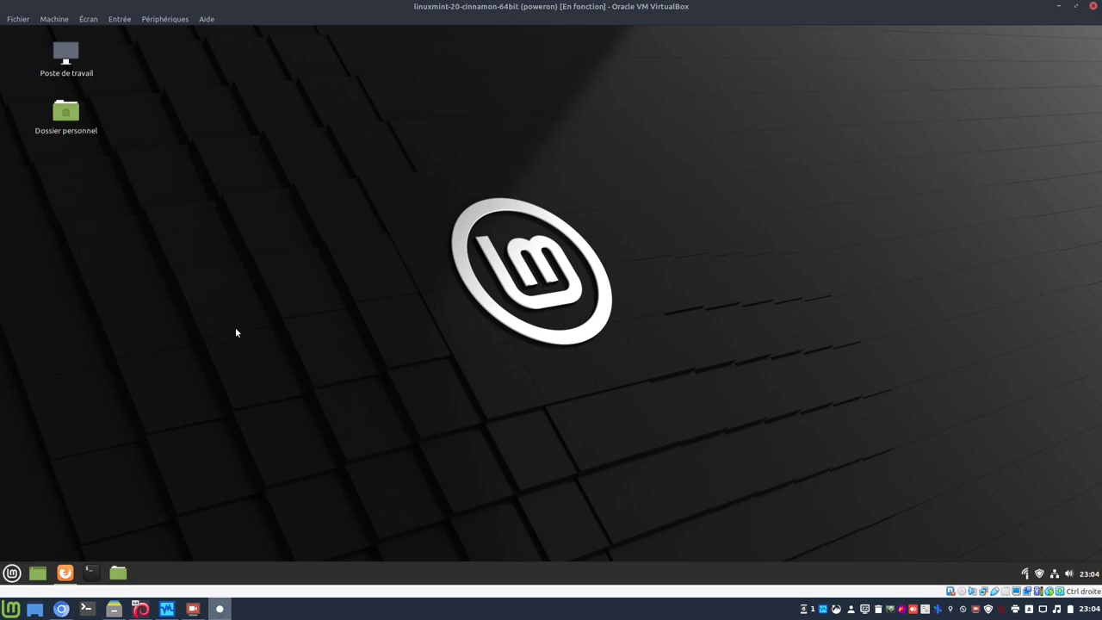
pyautogui.click(1025, 575)
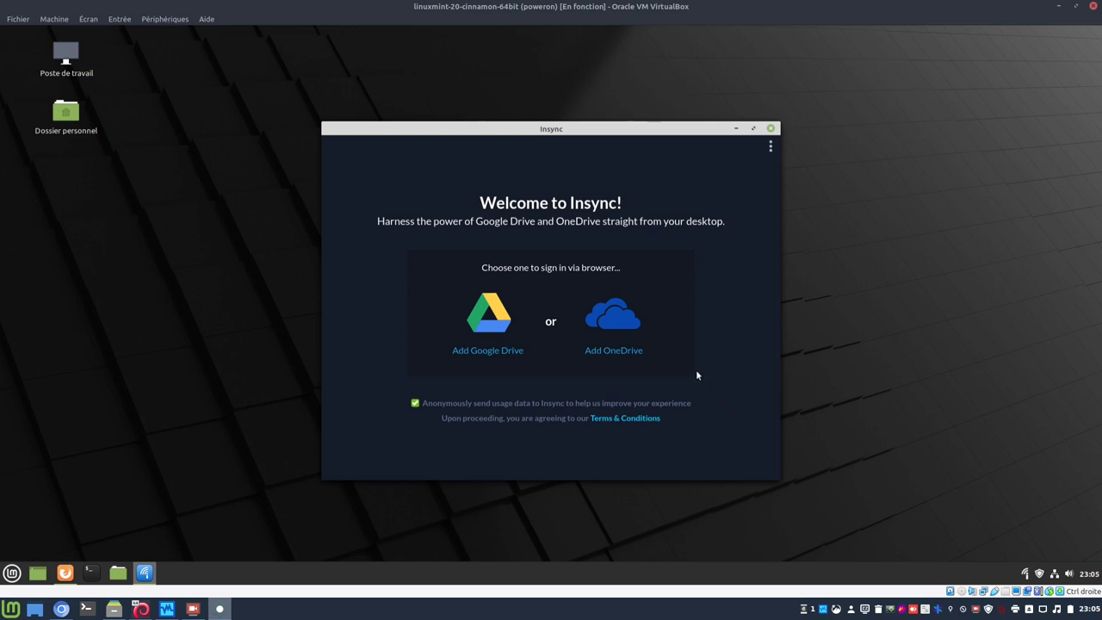
pyautogui.click(415, 404)
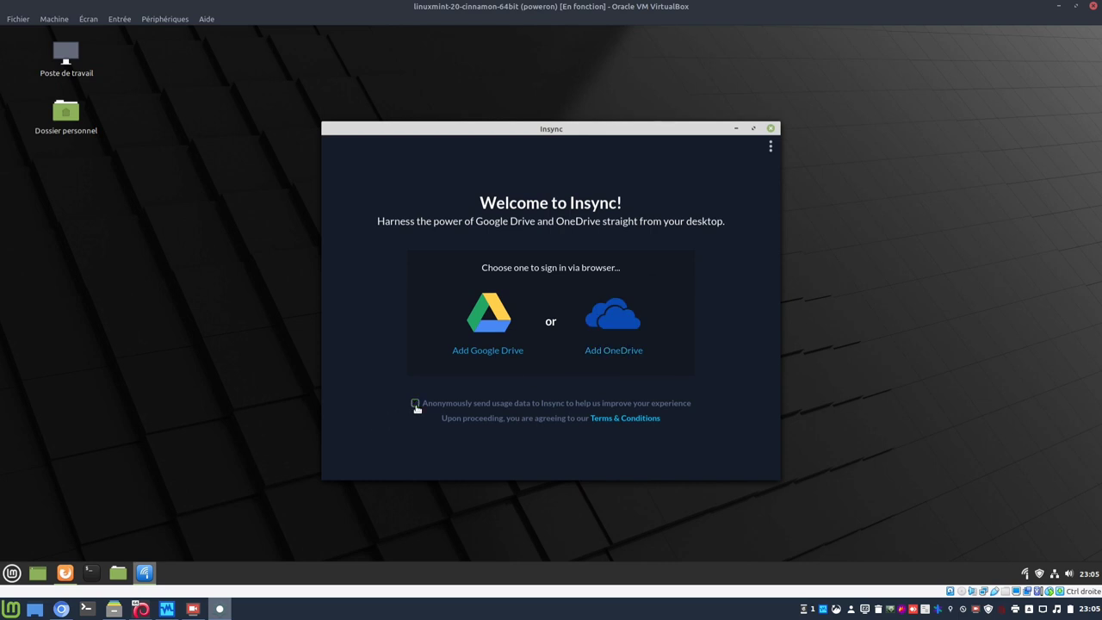
# - Start connecting a OneDrive account and enter the Microsoft account e-mail address
pyautogui.click(615, 342)
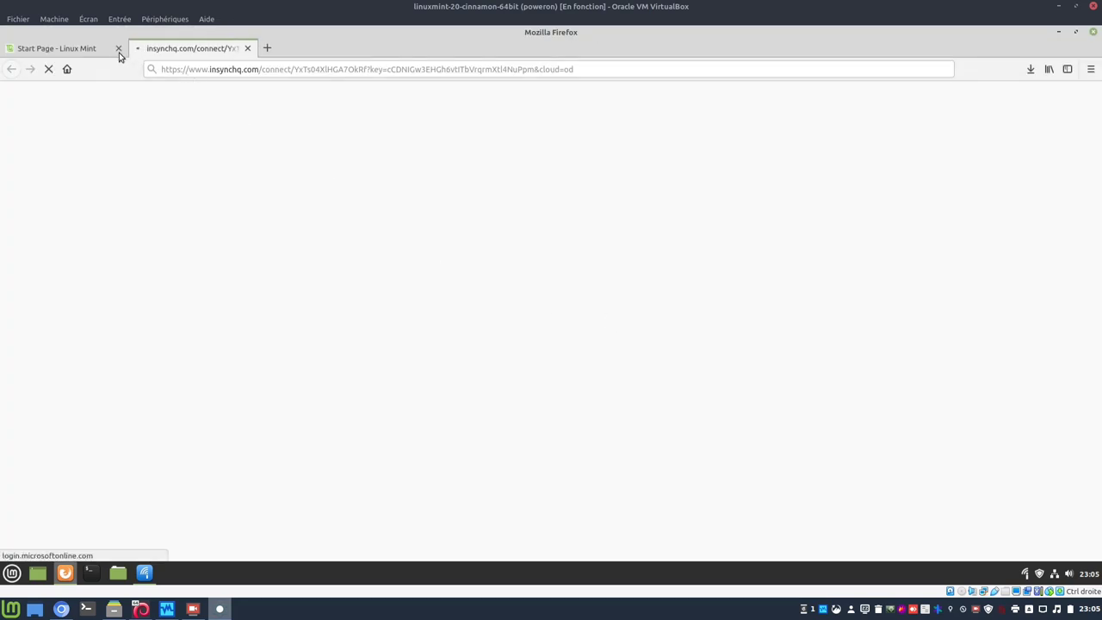
pyautogui.click(117, 48)
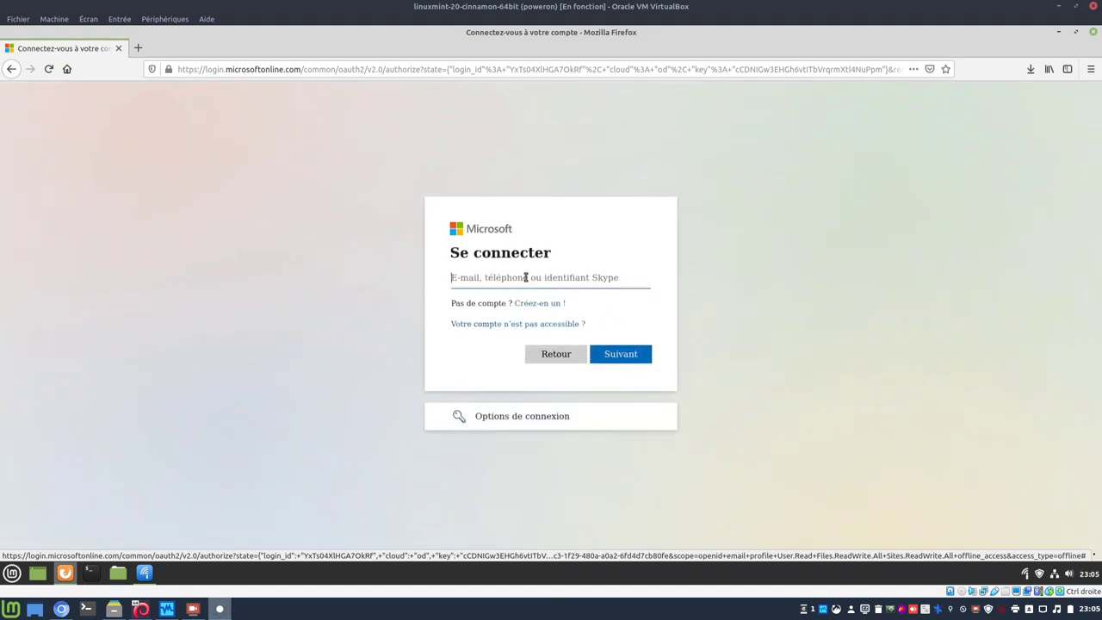
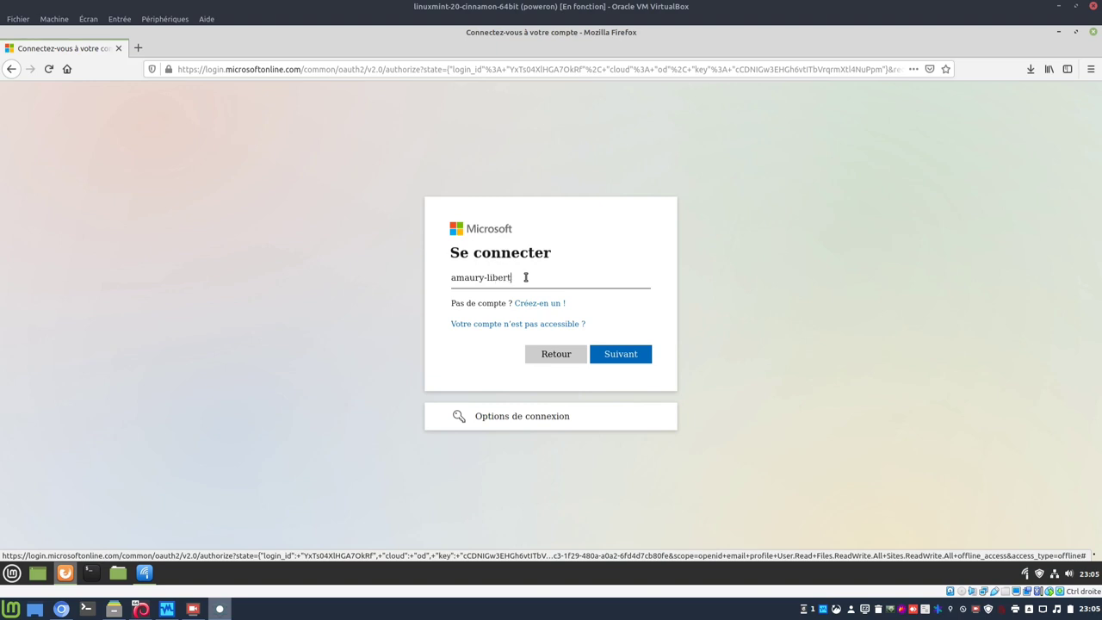
pyautogui.click(637, 353)
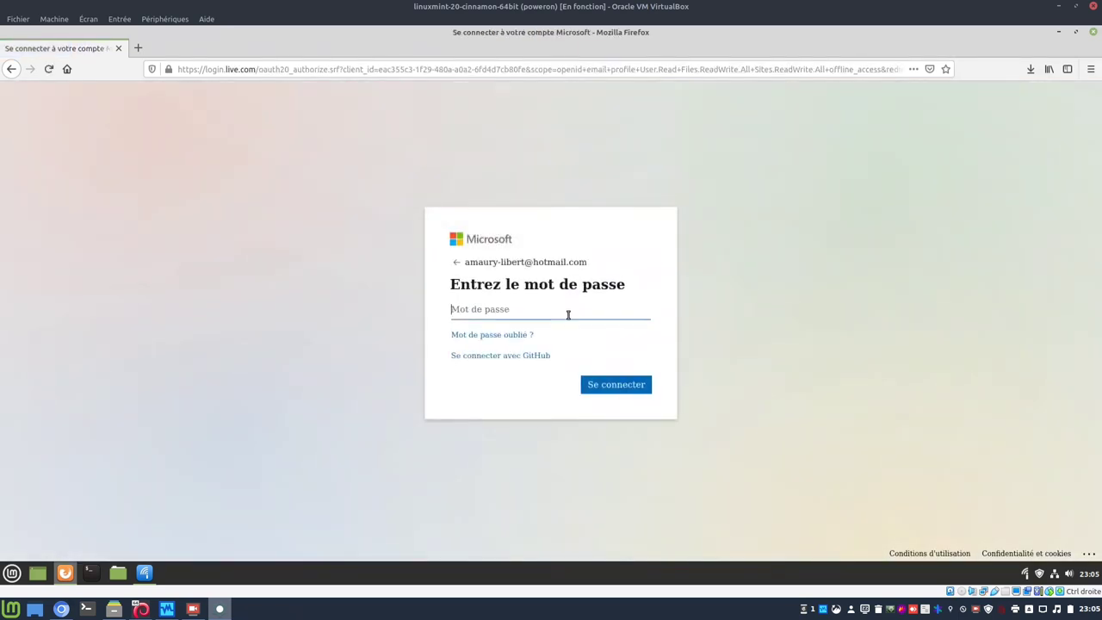
# - Sign in with the account password, dismiss the save-login prompt, and verify the authenticator code
pyautogui.write('••••••••')
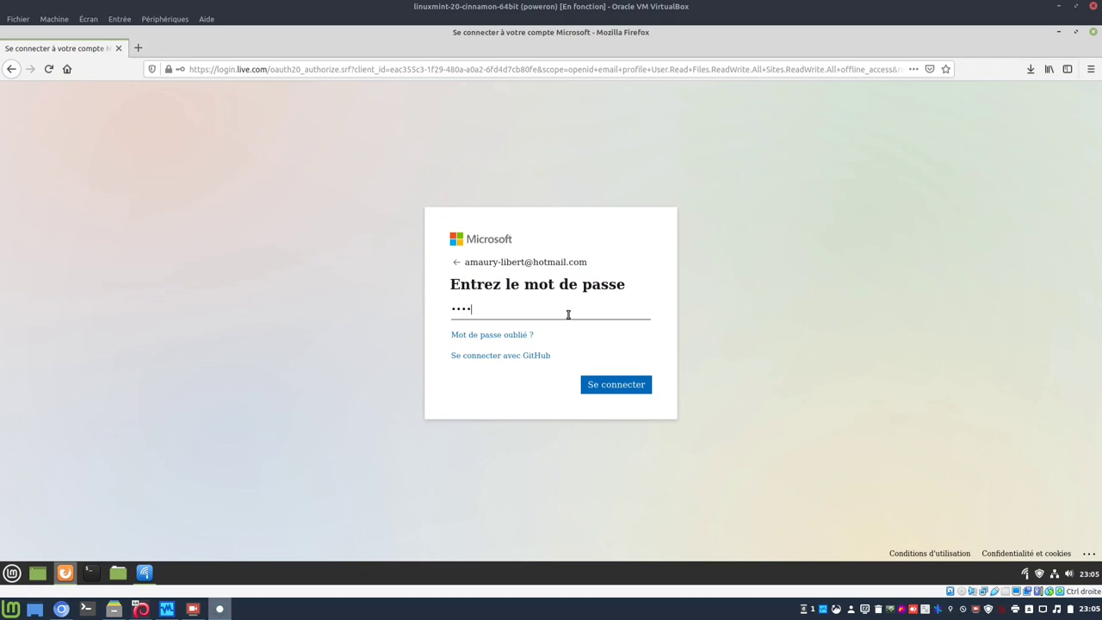
pyautogui.write('••••••••••••••••')
pyautogui.click(641, 384)
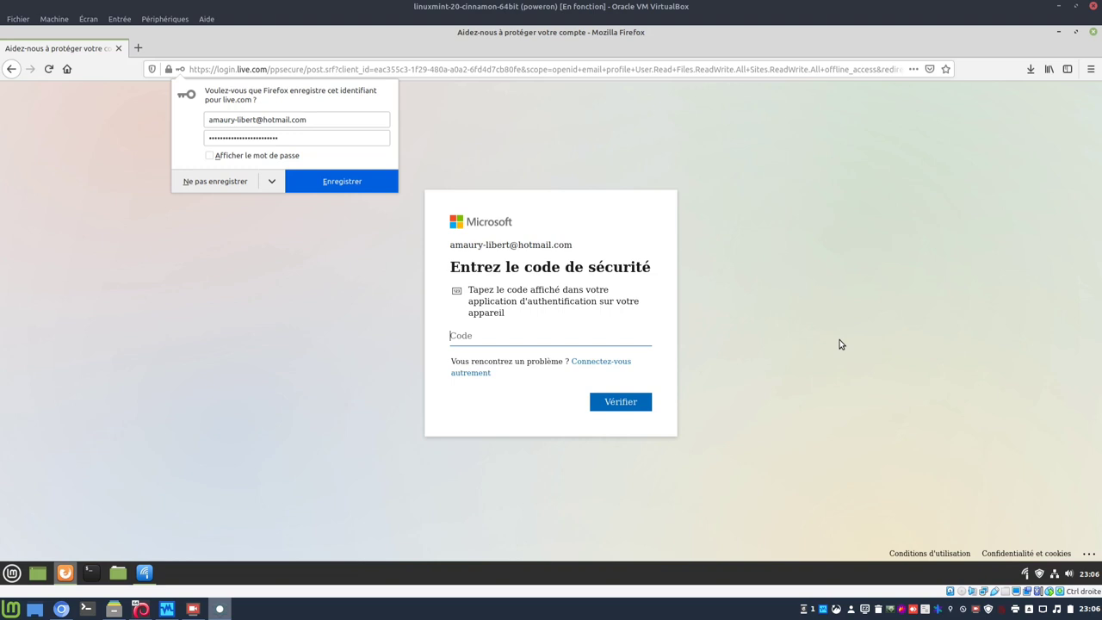
pyautogui.click(542, 337)
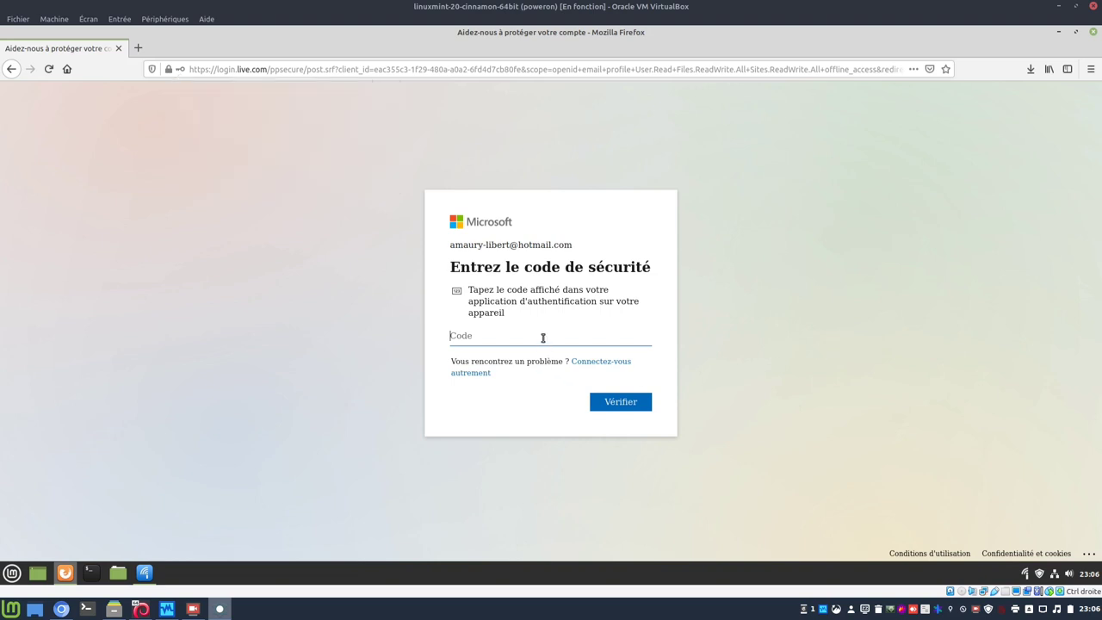
pyautogui.click(601, 408)
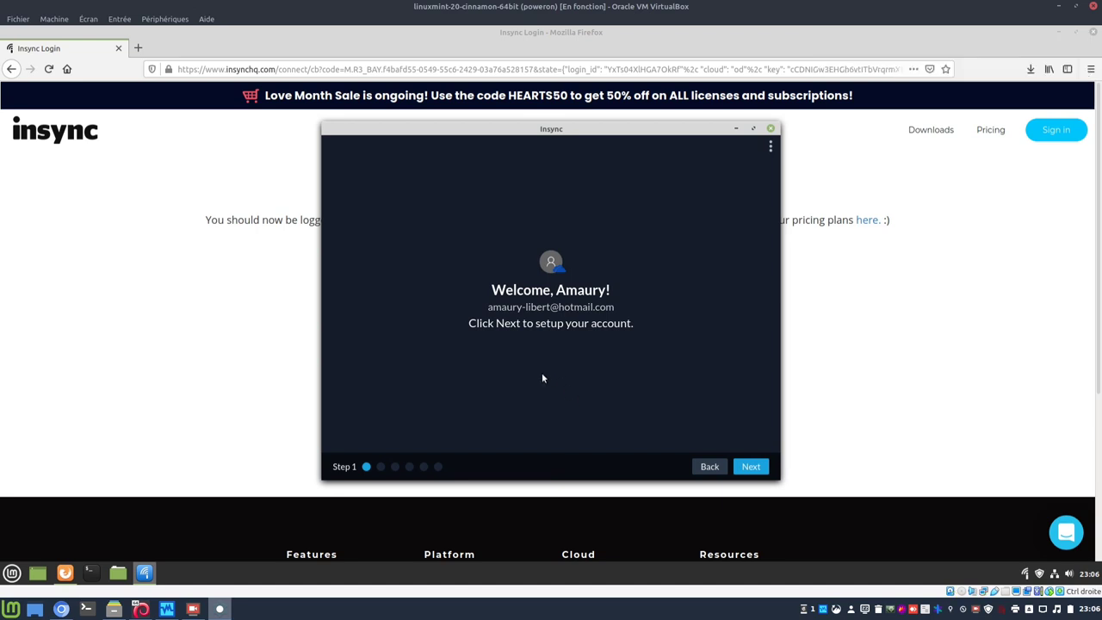
# - Pass the welcome step, check the home folder, and keep the default OneDrive base folder location
pyautogui.click(750, 465)
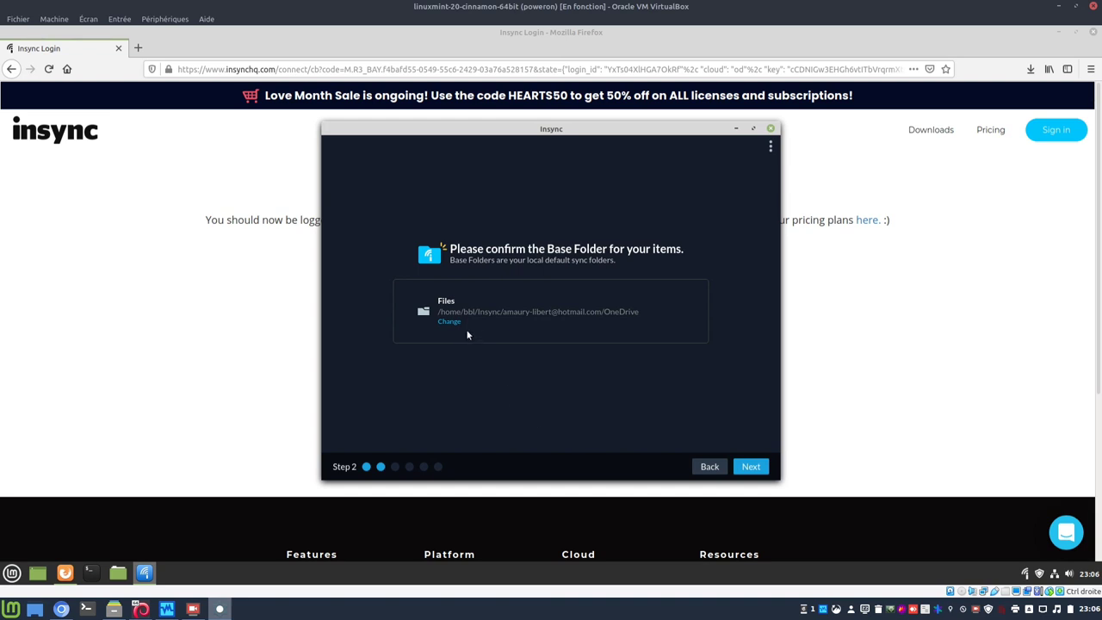
pyautogui.click(120, 573)
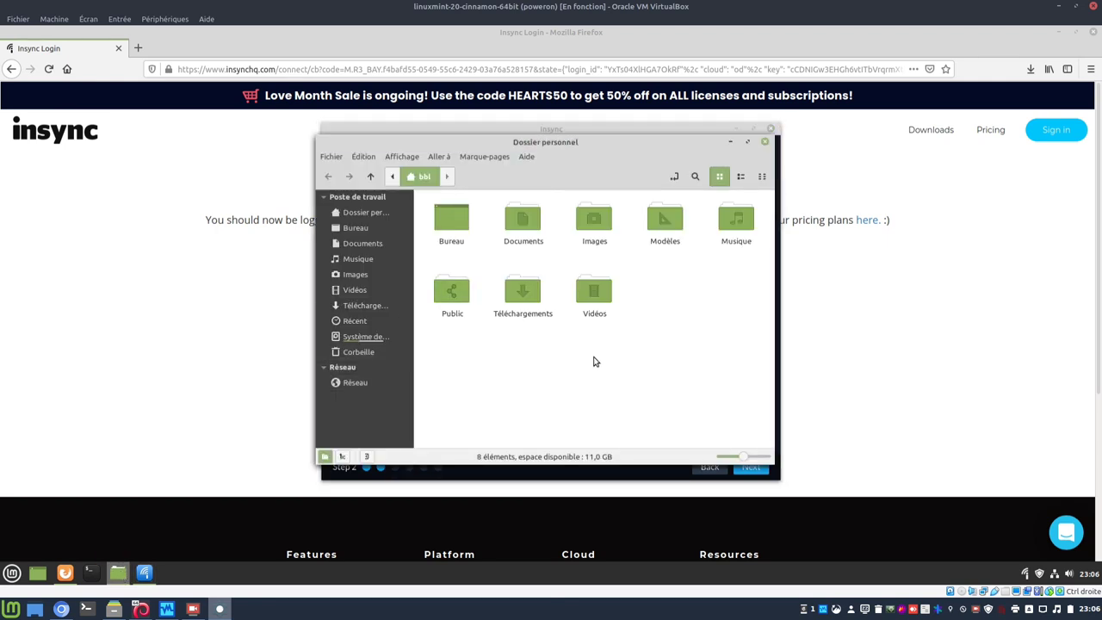
pyautogui.click(765, 145)
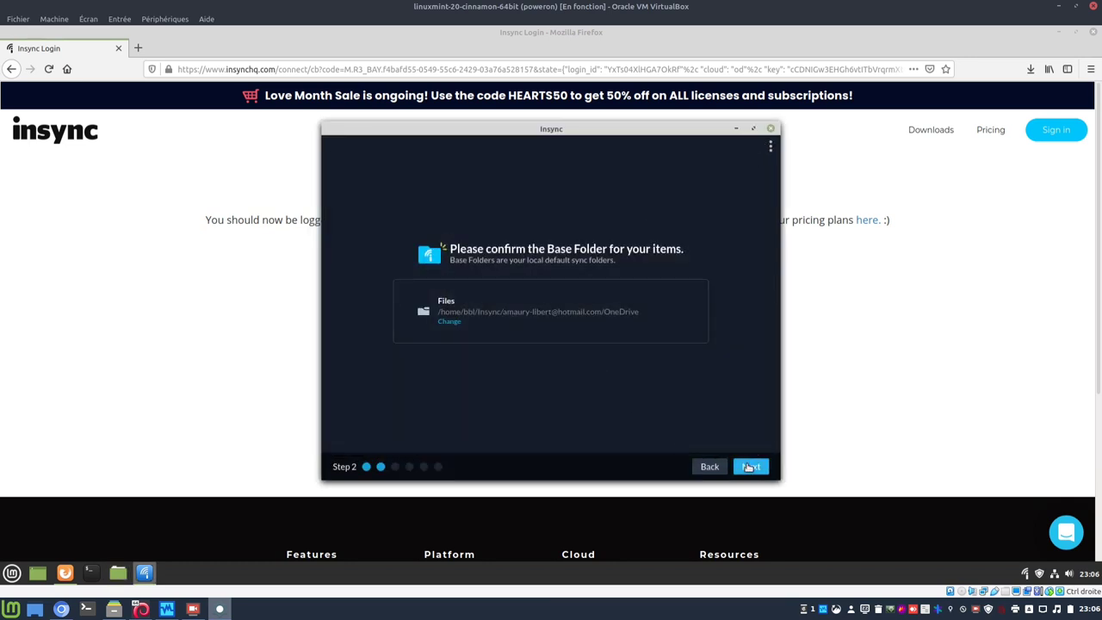
pyautogui.click(448, 321)
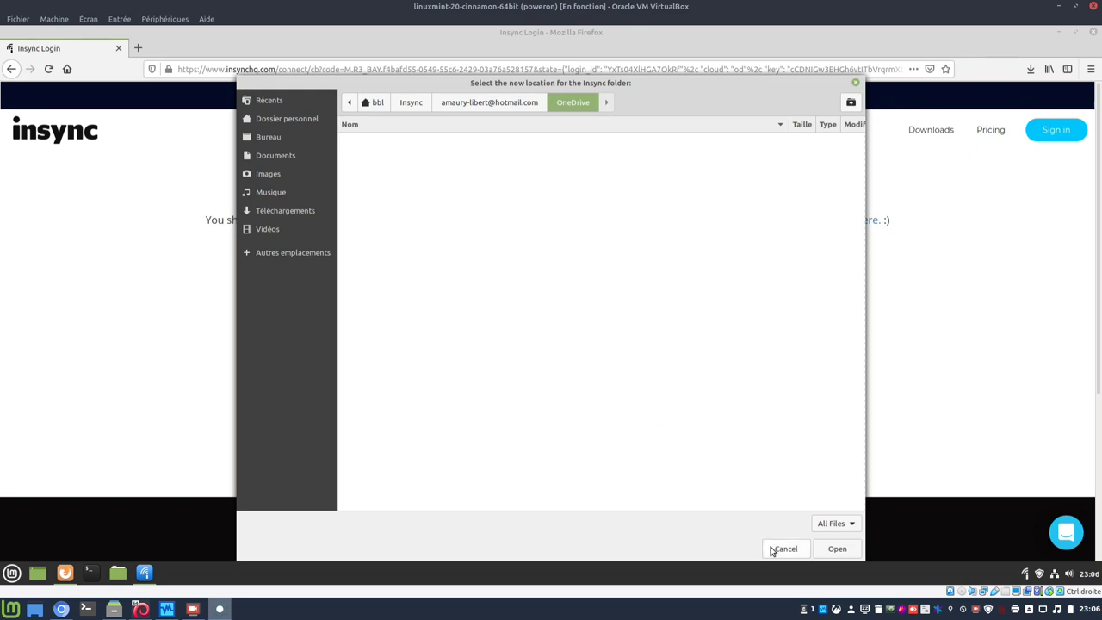
pyautogui.click(784, 549)
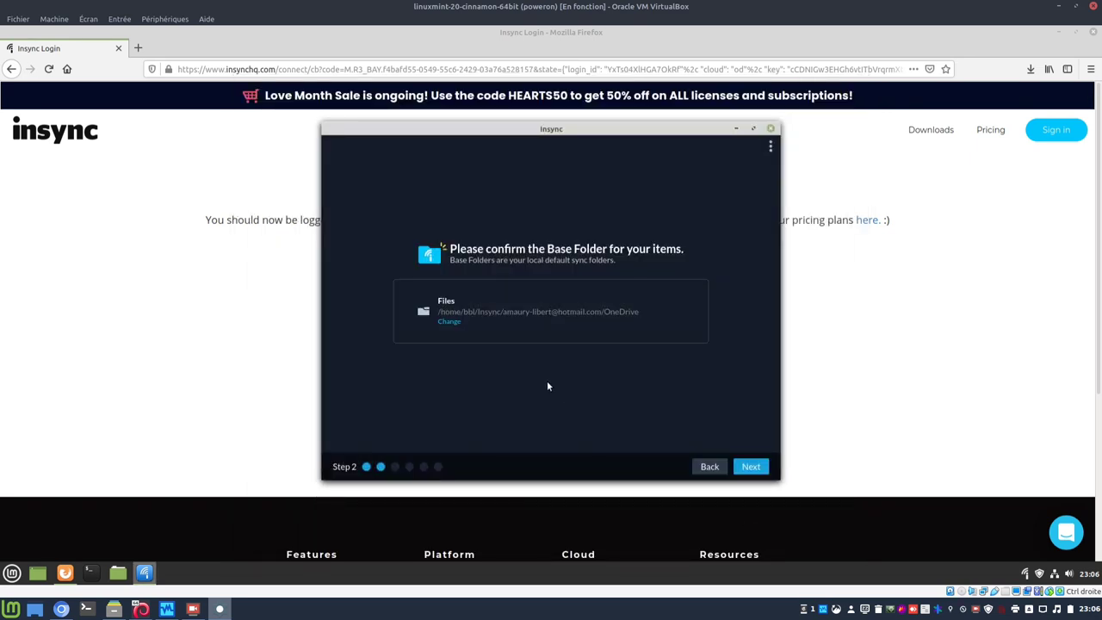
pyautogui.click(740, 468)
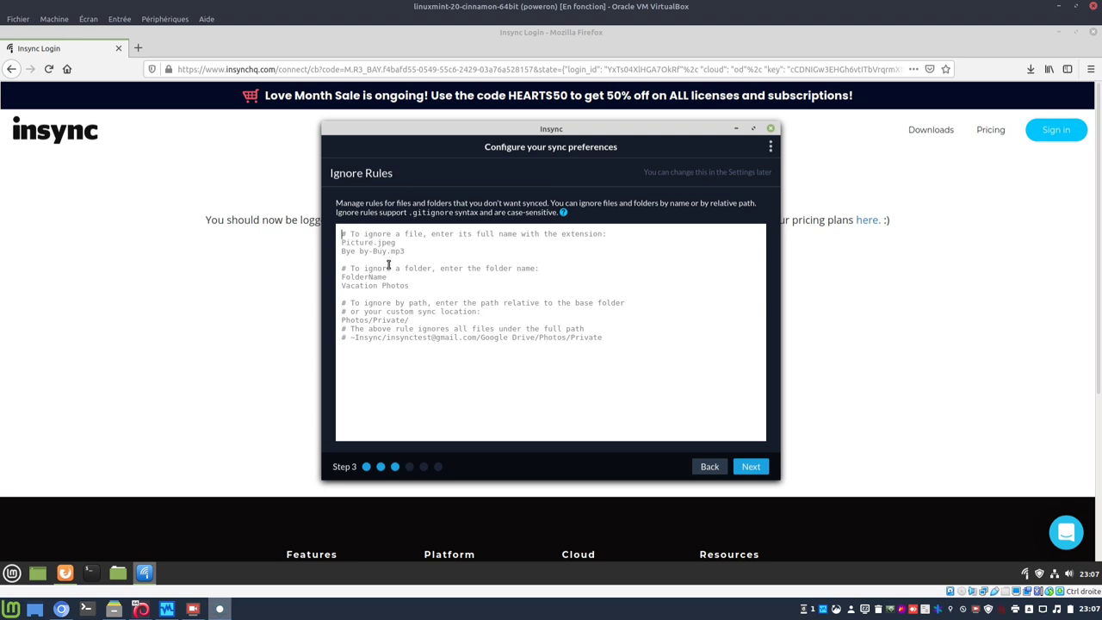
# - Keep the default ignore rules, docs conversion and Always ask conflict settings through the wizard
pyautogui.click(751, 466)
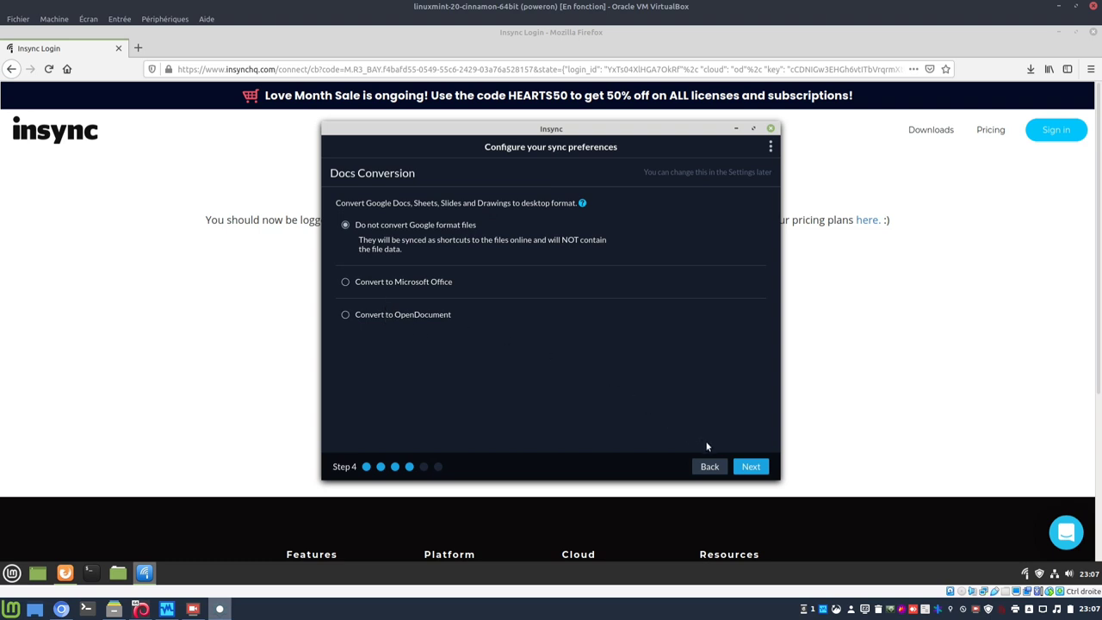
pyautogui.click(750, 466)
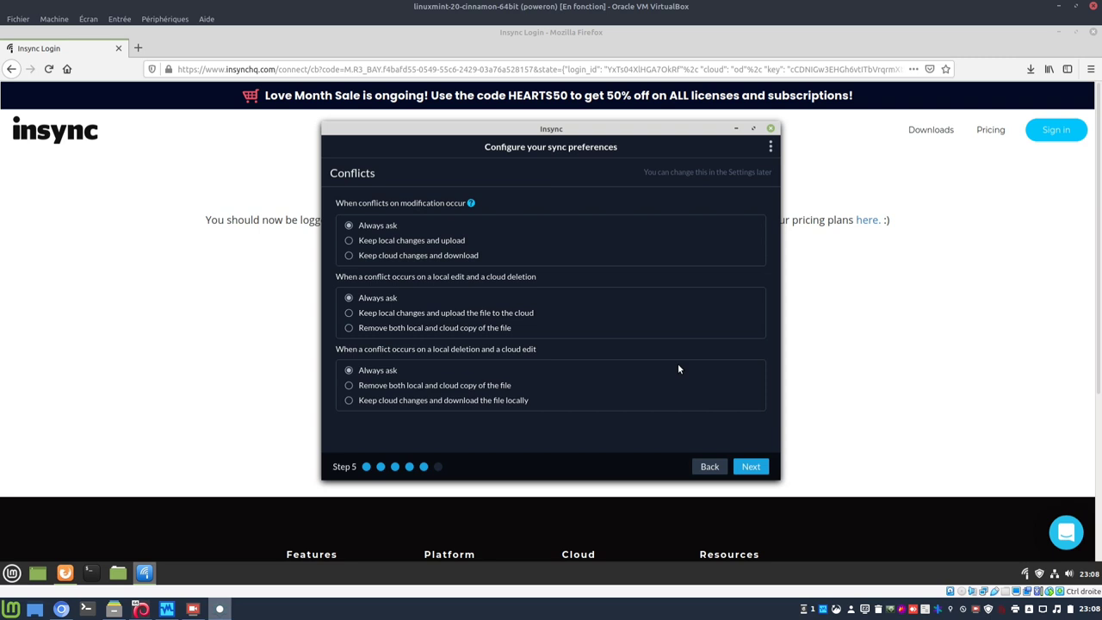
pyautogui.click(747, 467)
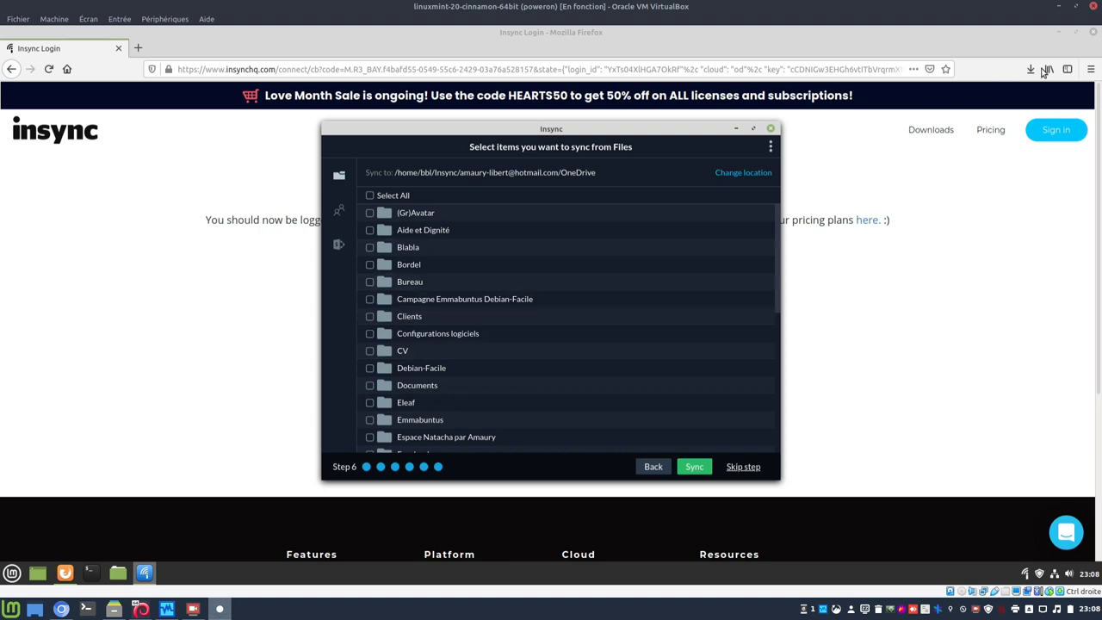
# - Tick only the (Gr)Avatar folder in the sync list, clearing all others, and start syncing
pyautogui.click(1057, 32)
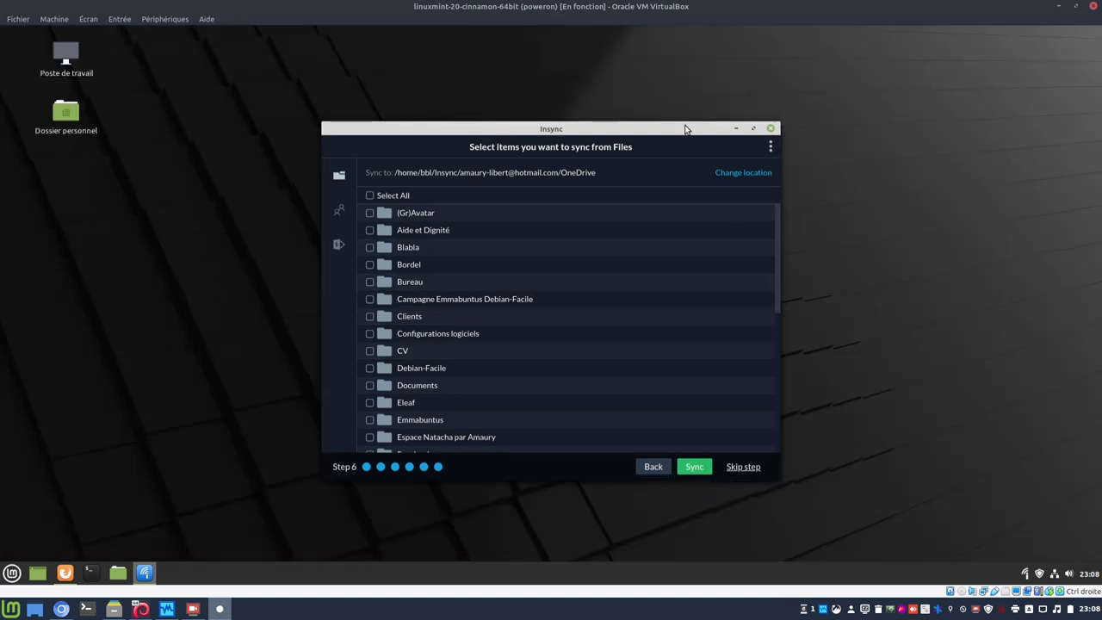
pyautogui.moveTo(684, 128); pyautogui.dragTo(647, 129)
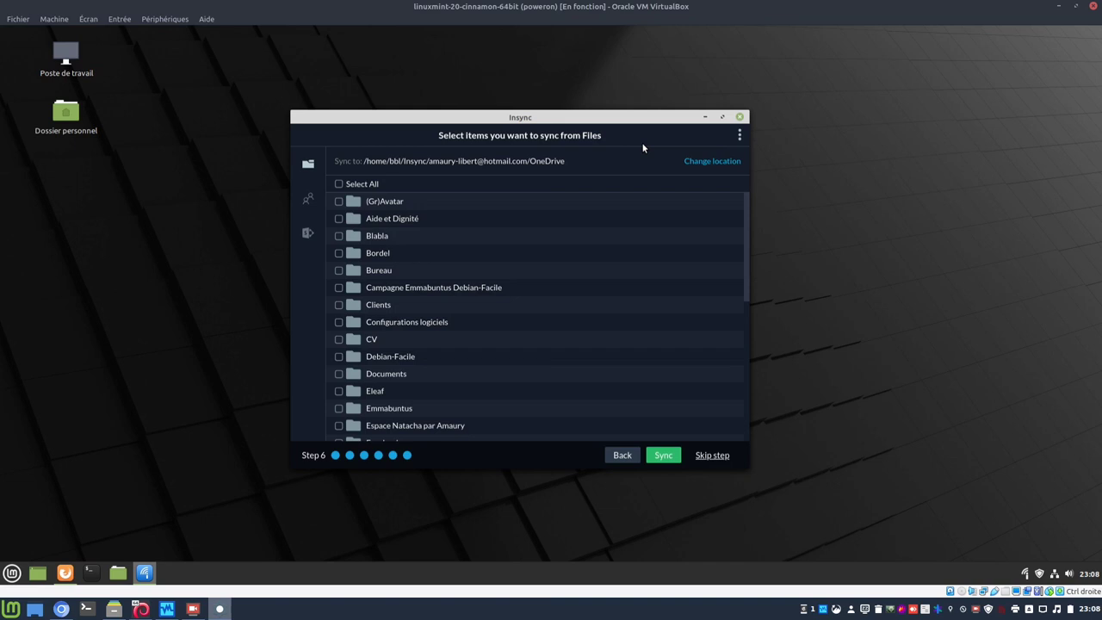
pyautogui.click(339, 186)
pyautogui.click(339, 186)
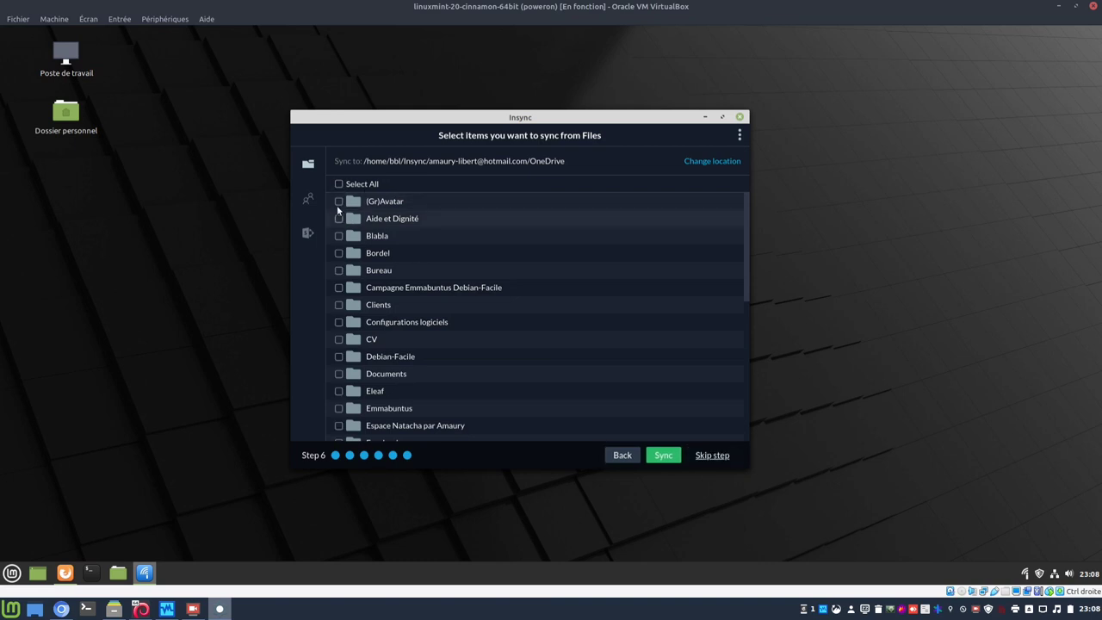
pyautogui.click(339, 202)
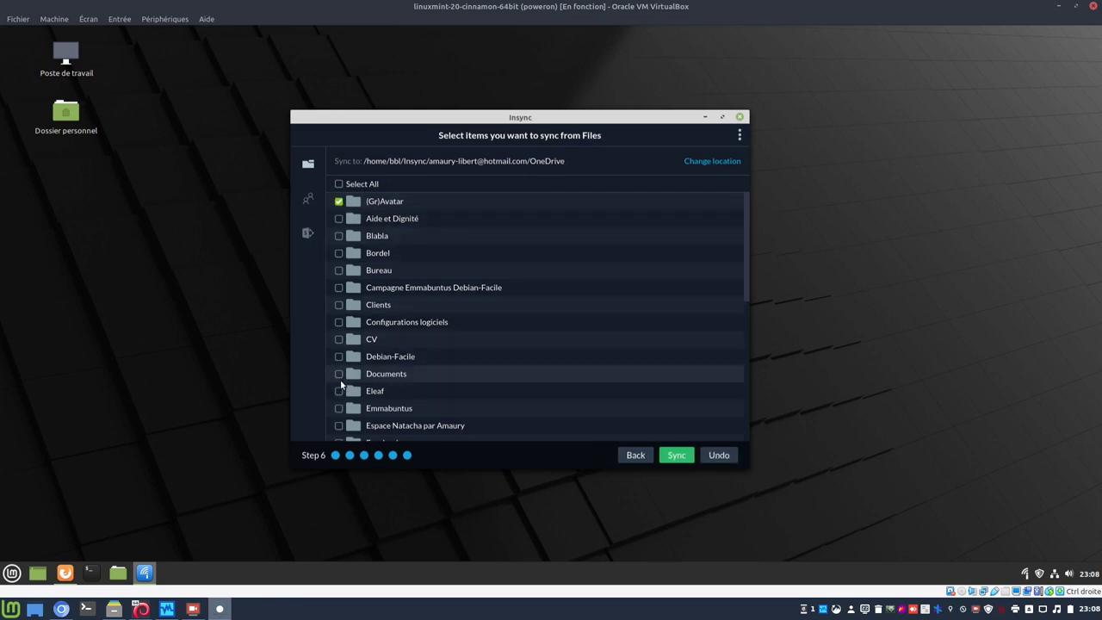
pyautogui.click(339, 378)
pyautogui.click(339, 271)
pyautogui.click(340, 271)
pyautogui.click(338, 374)
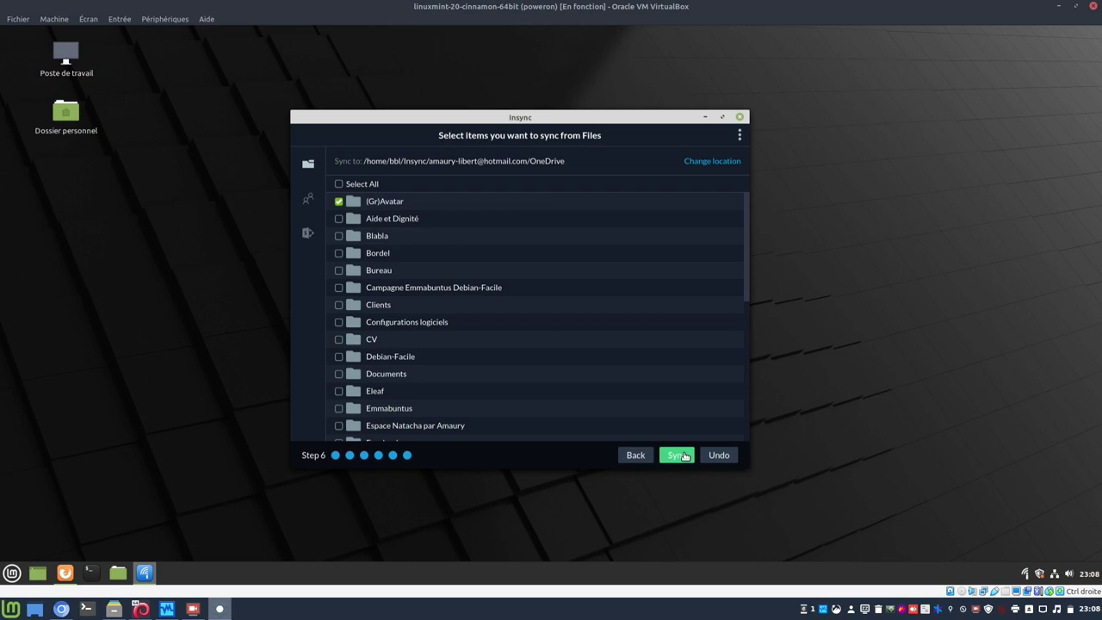
pyautogui.click(678, 454)
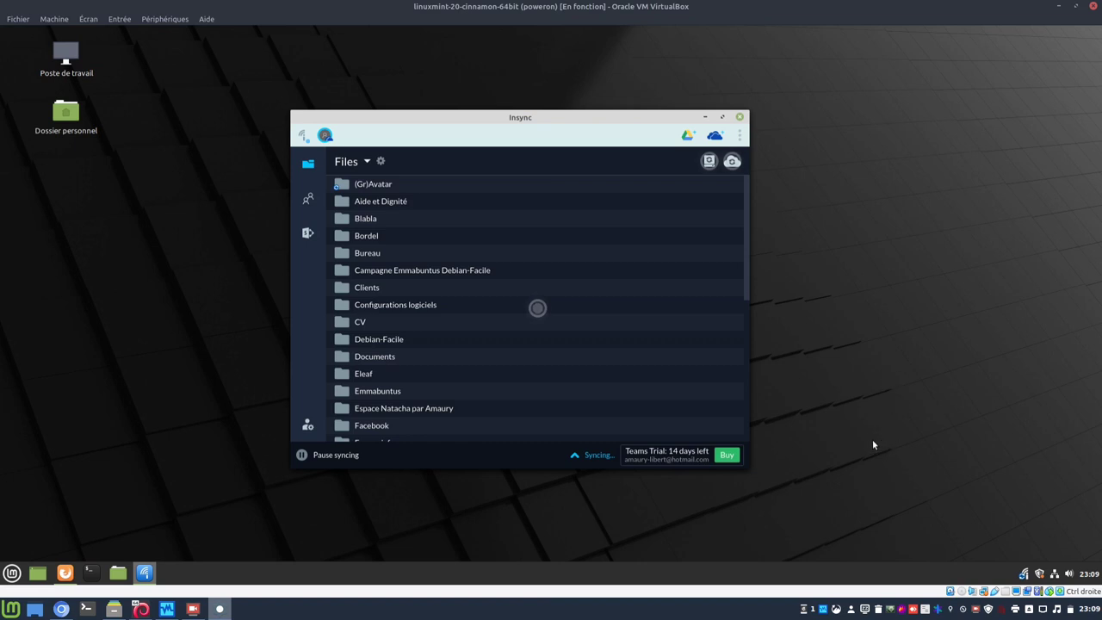
# - Check the (Gr)Avatar sync progress, then open the Actions view
pyautogui.click(574, 457)
pyautogui.click(303, 137)
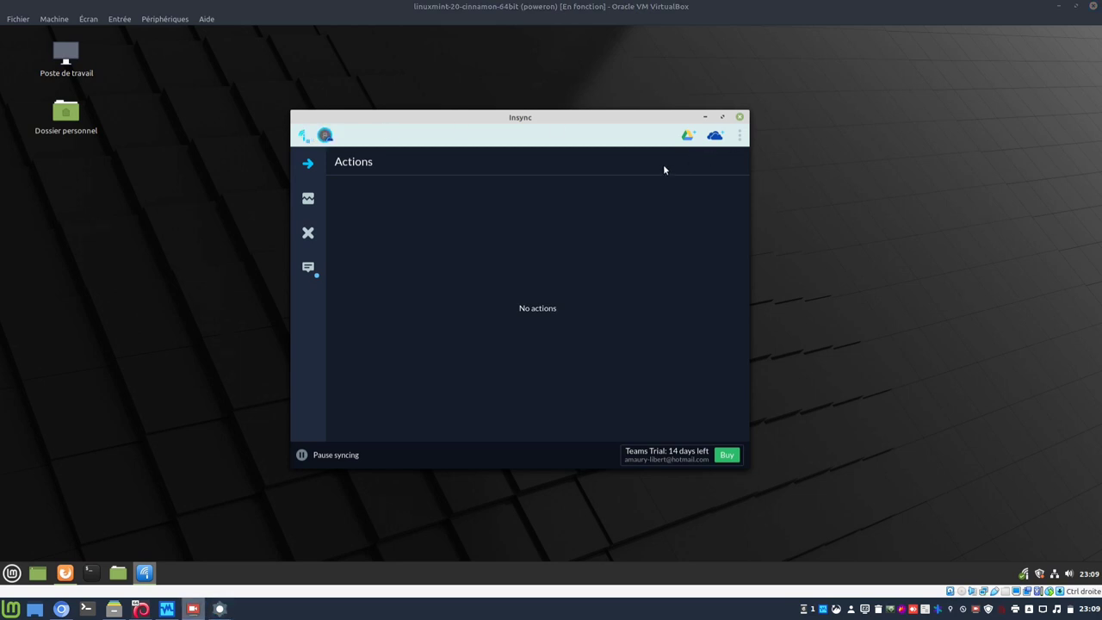
# - Check the empty Conflicts and Errors views, scroll the Feed of downloaded (Gr)Avatar files, then return to Files
pyautogui.click(306, 202)
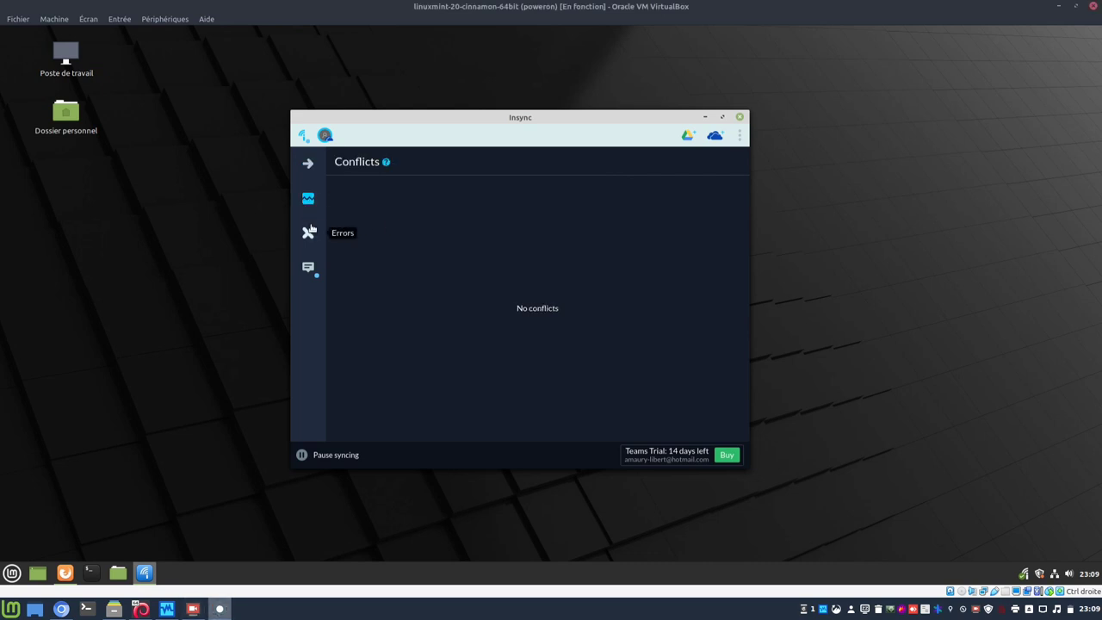
pyautogui.click(310, 234)
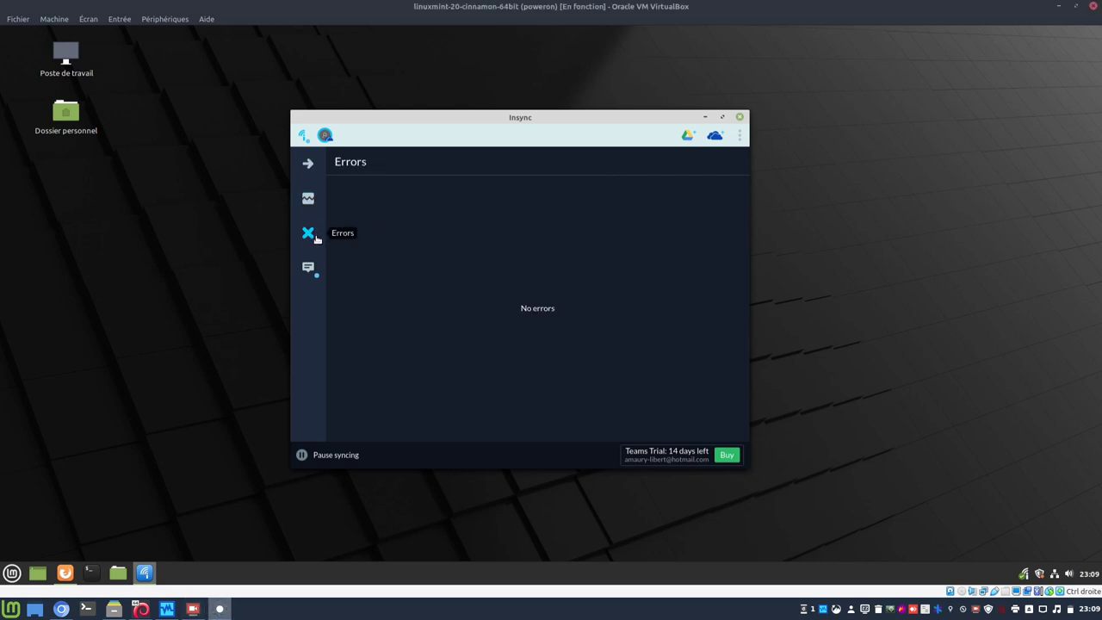
pyautogui.click(310, 268)
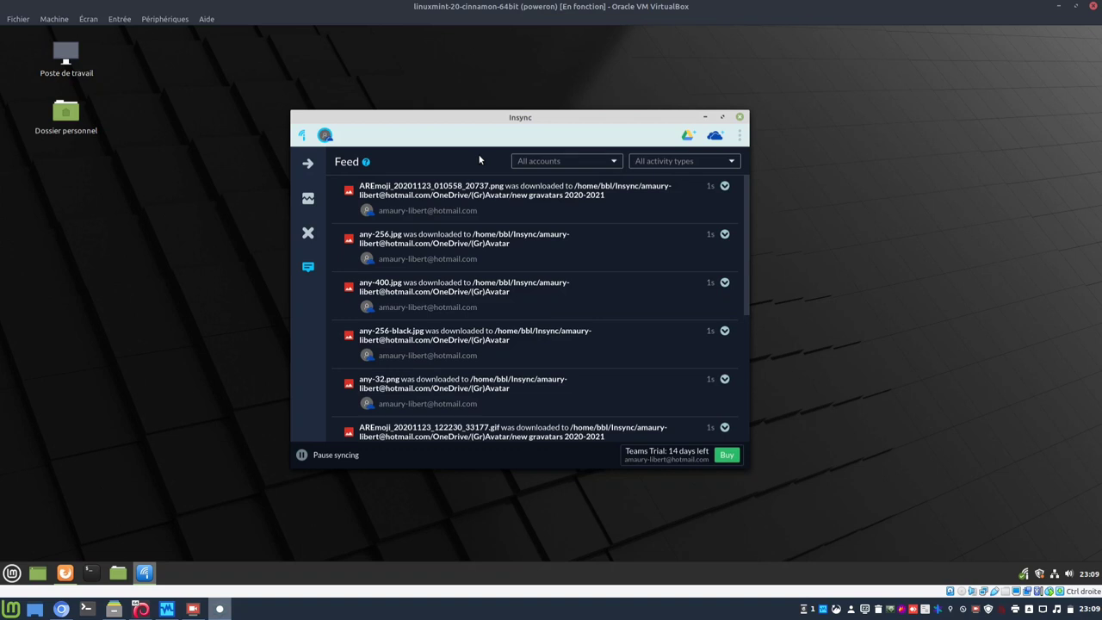
pyautogui.scroll(-1, 745, 217)
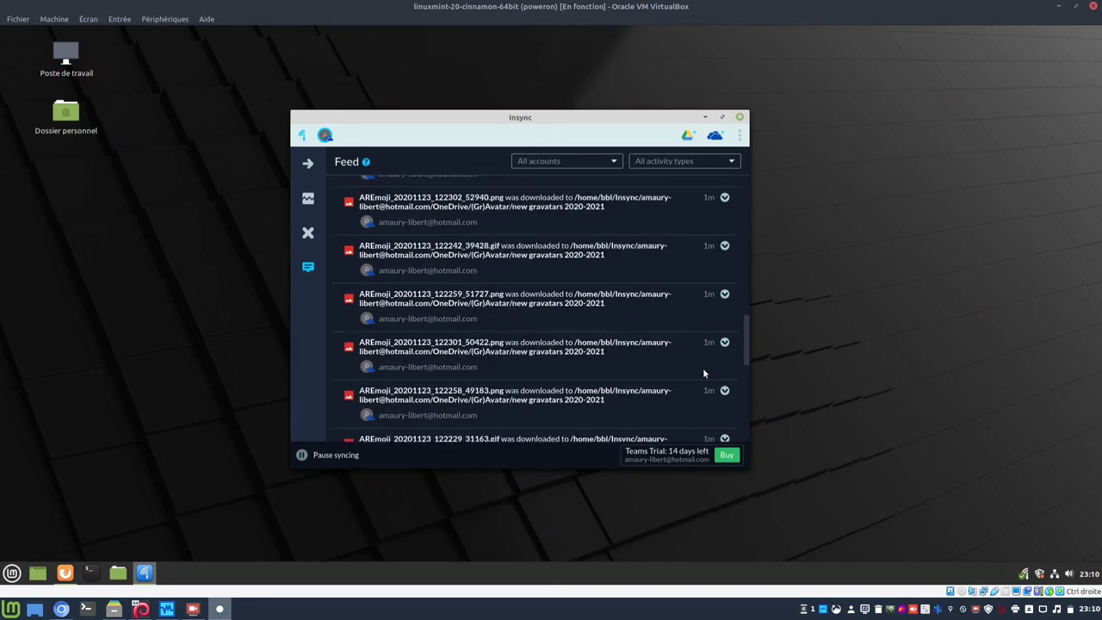
pyautogui.scroll(5, 699, 352)
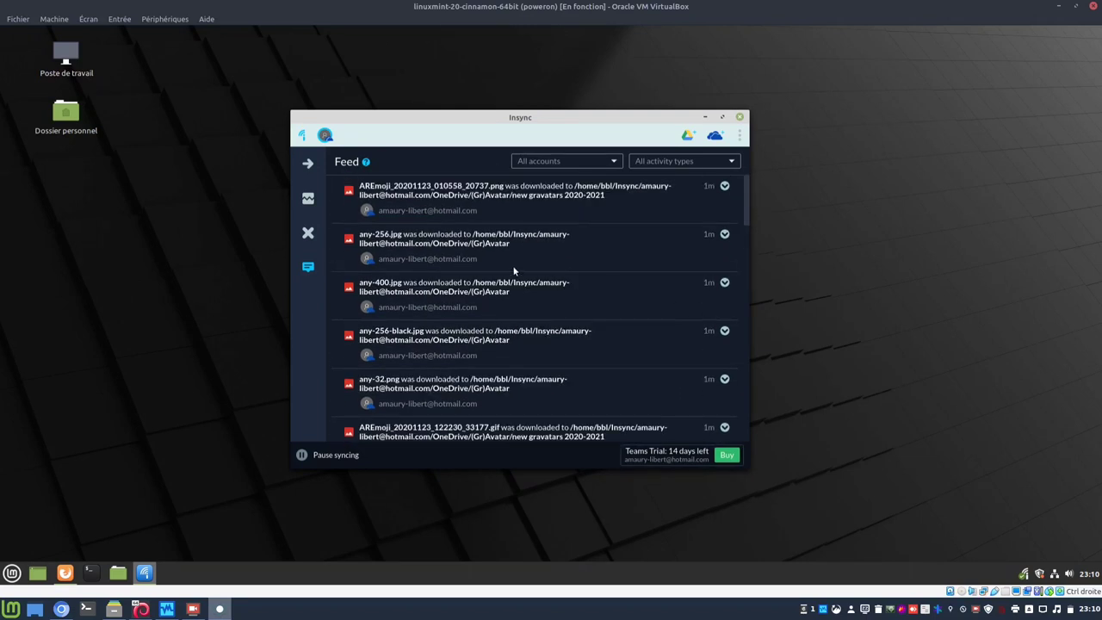
pyautogui.click(325, 137)
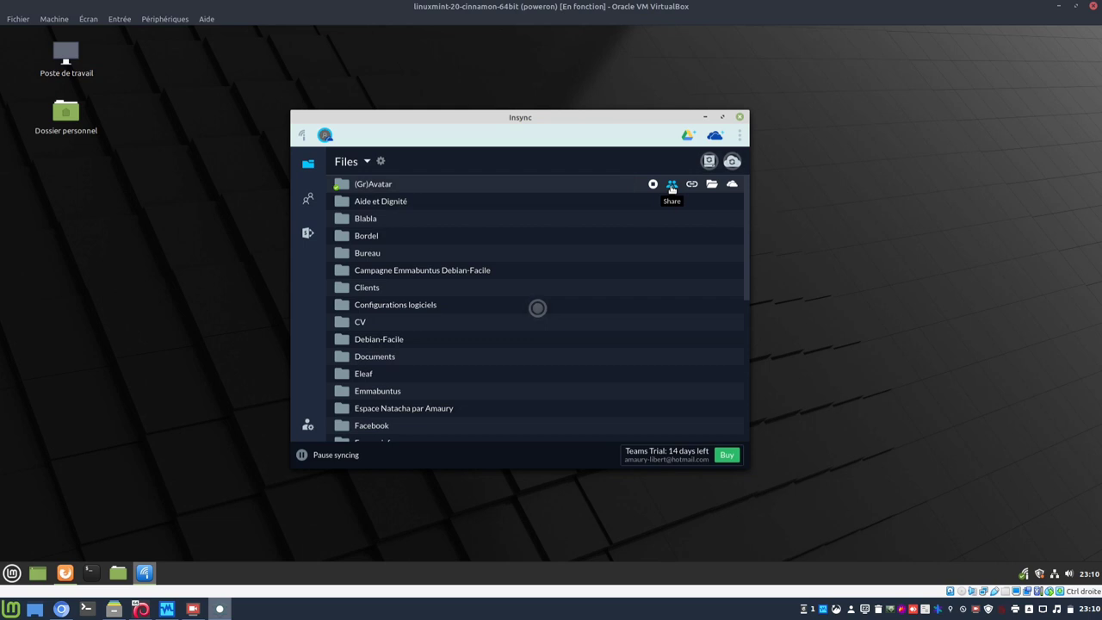
# - Check who has access to the (Gr)Avatar folder and view its sharing link options
pyautogui.click(672, 186)
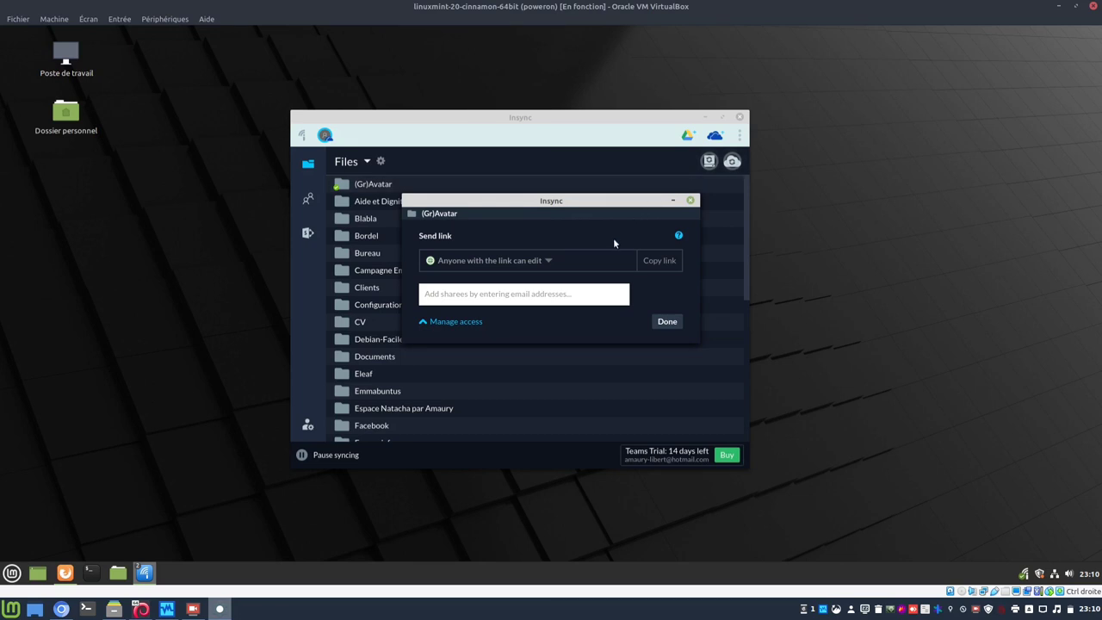
pyautogui.click(423, 322)
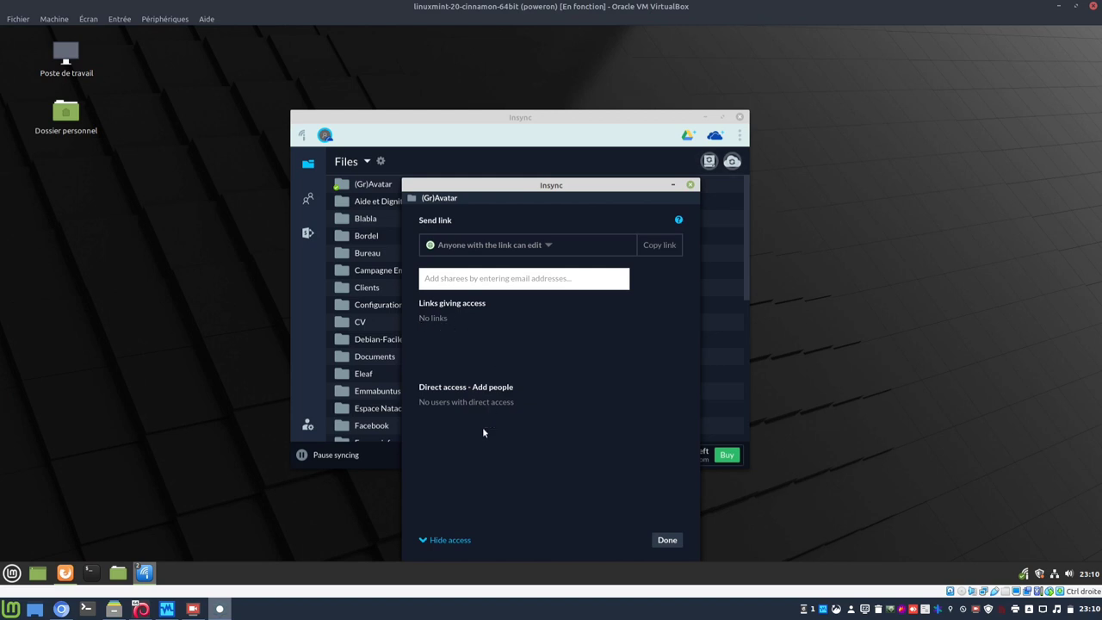
pyautogui.click(423, 540)
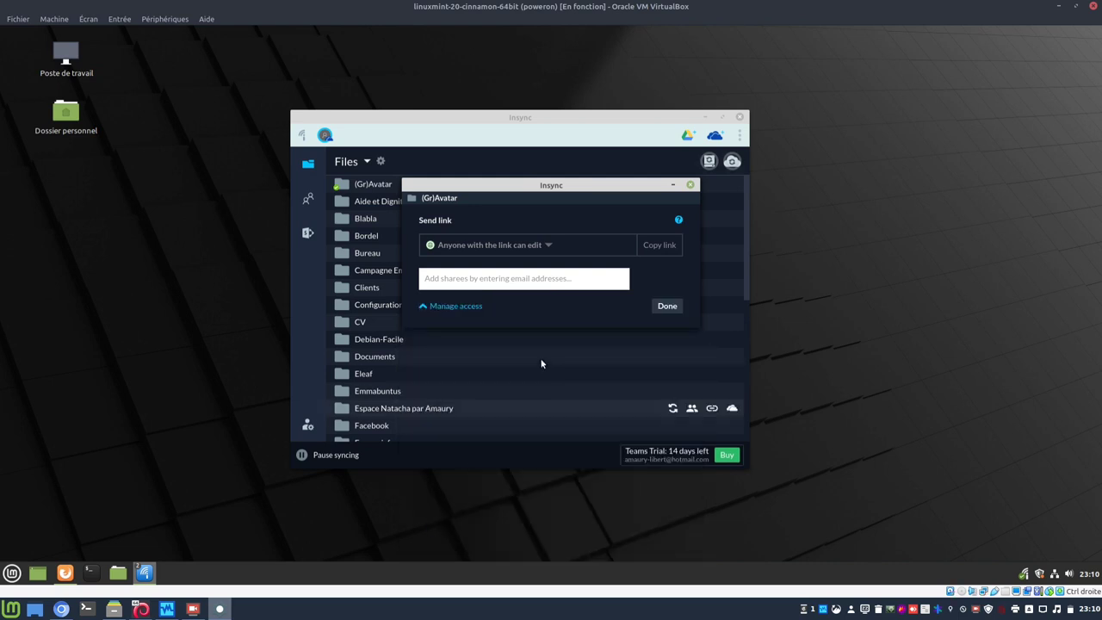
pyautogui.click(666, 307)
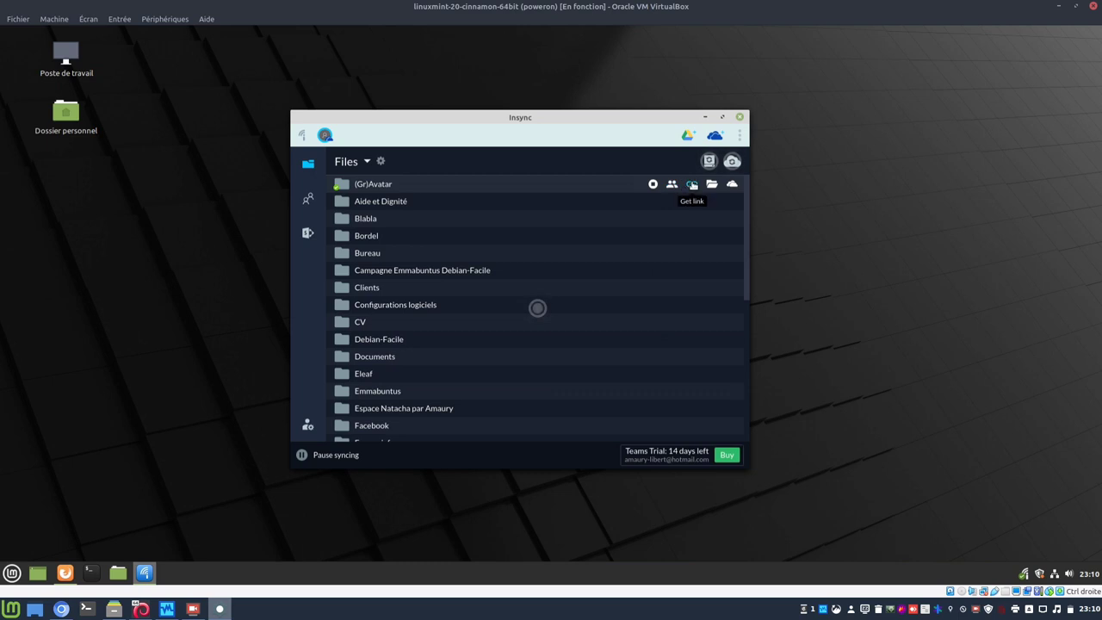
pyautogui.click(693, 186)
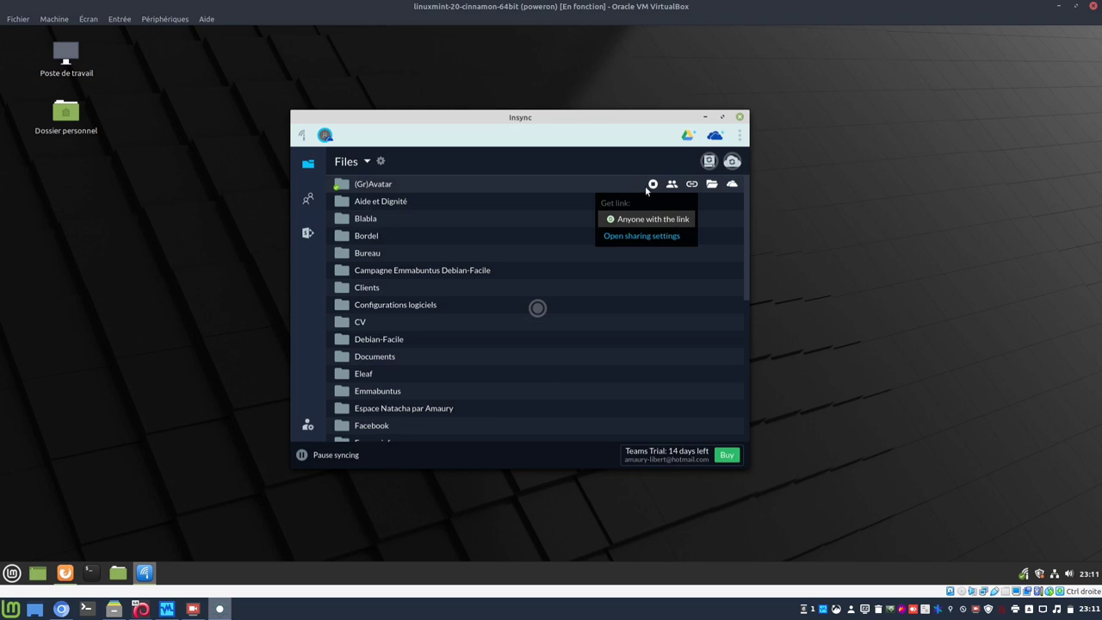
pyautogui.moveTo(711, 182)
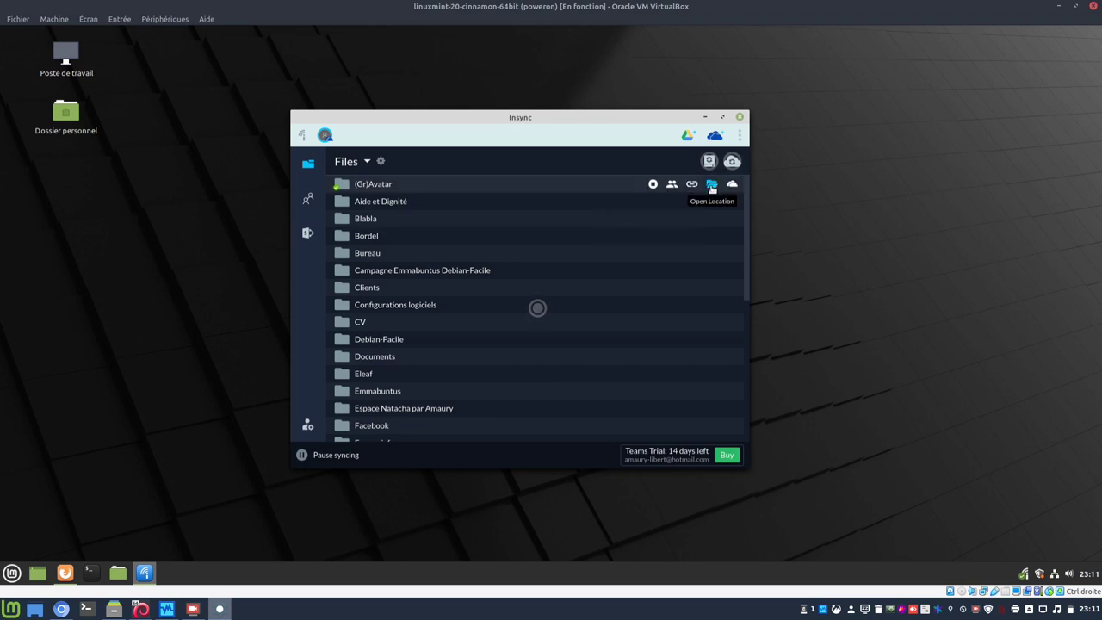
pyautogui.click(711, 186)
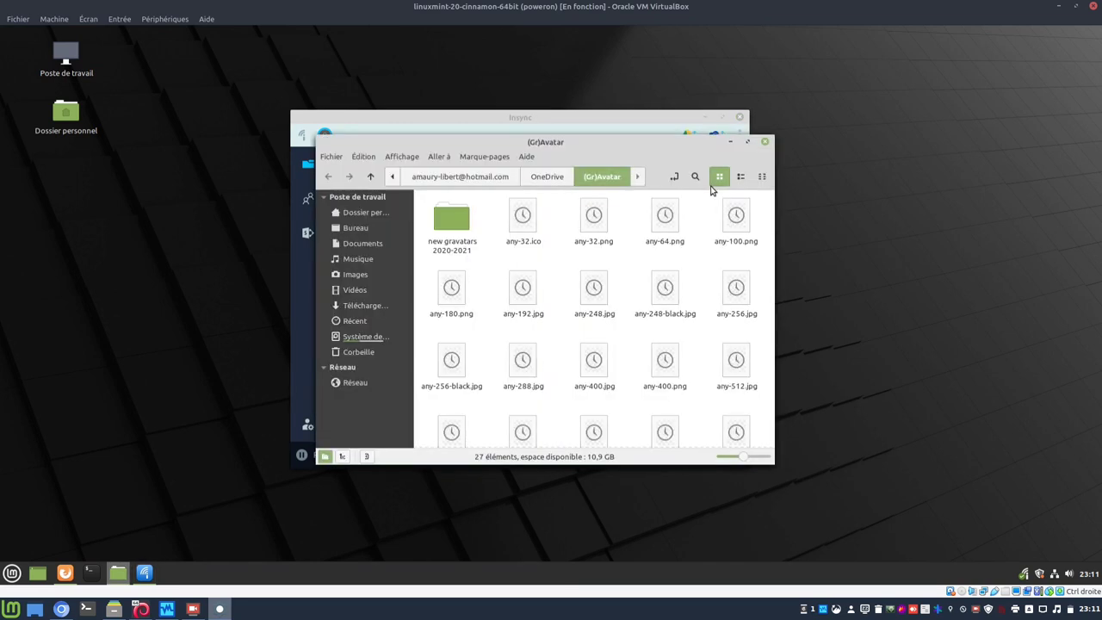
pyautogui.moveTo(646, 146); pyautogui.dragTo(836, 201)
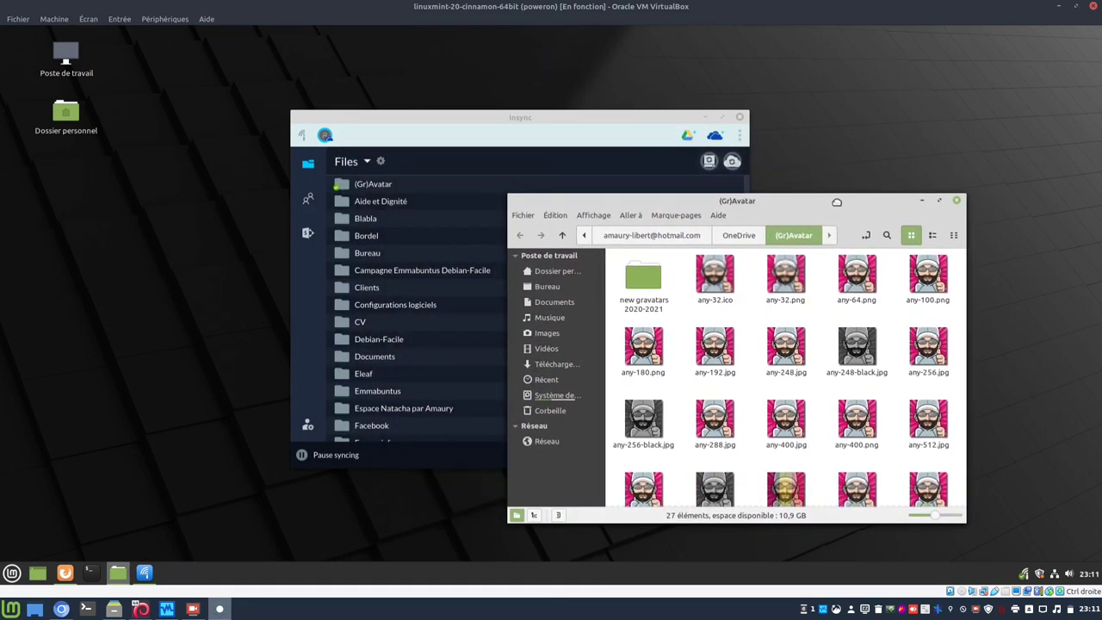
pyautogui.click(956, 200)
pyautogui.moveTo(731, 187)
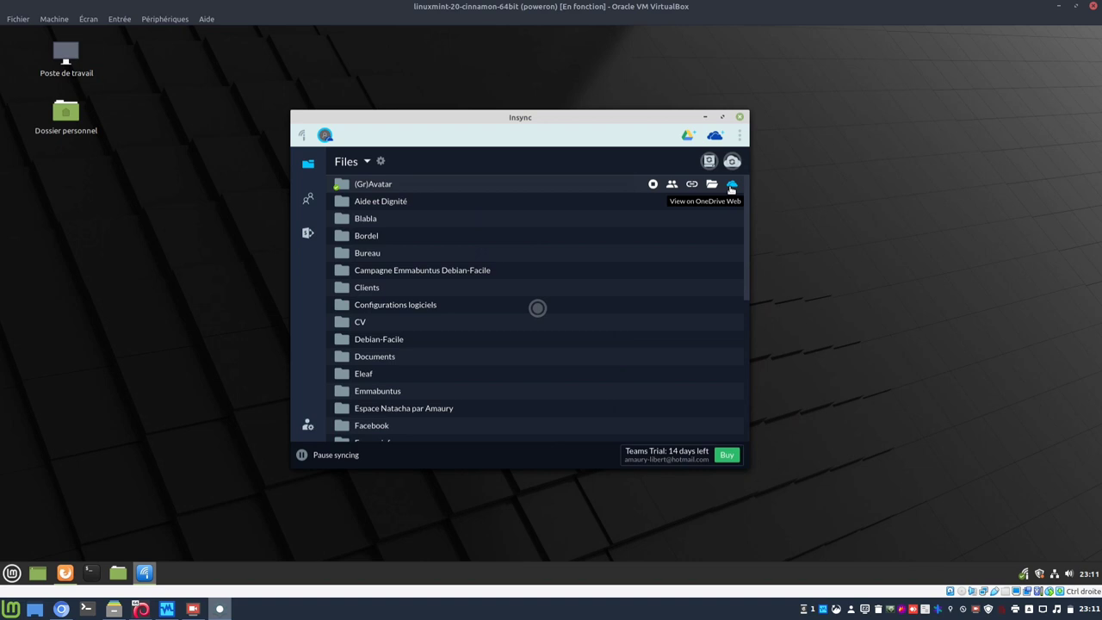
pyautogui.click(731, 186)
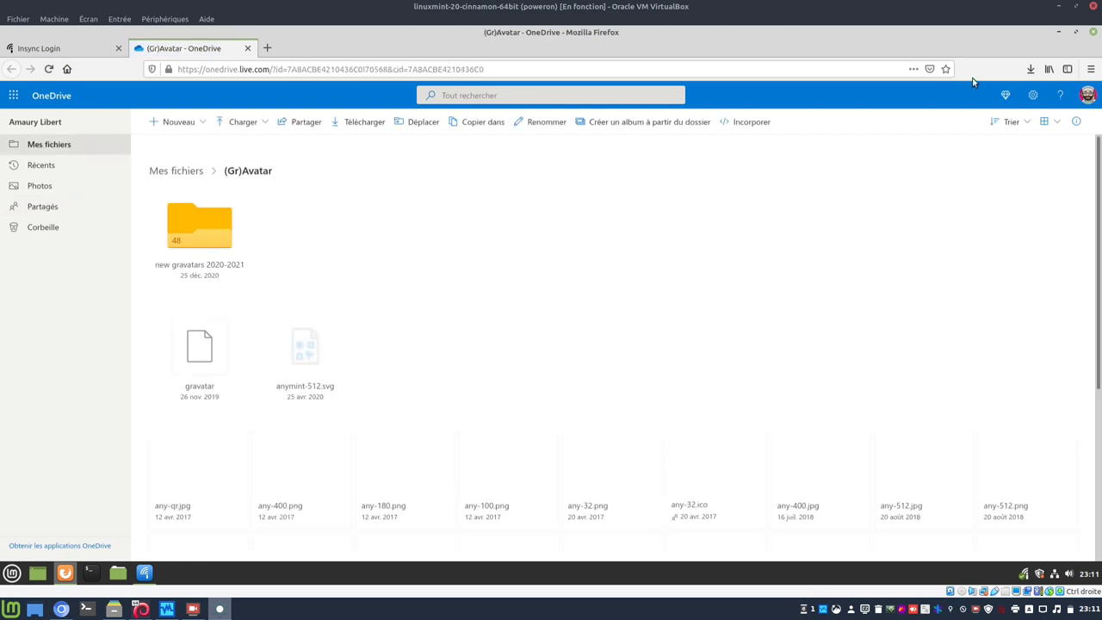
pyautogui.click(1060, 32)
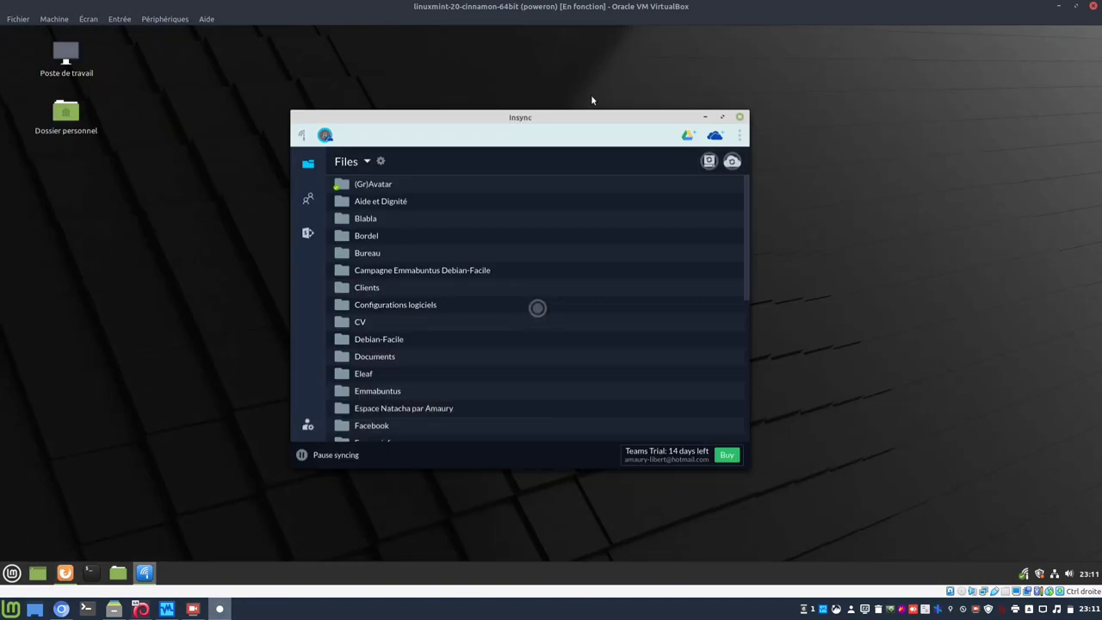
pyautogui.click(310, 199)
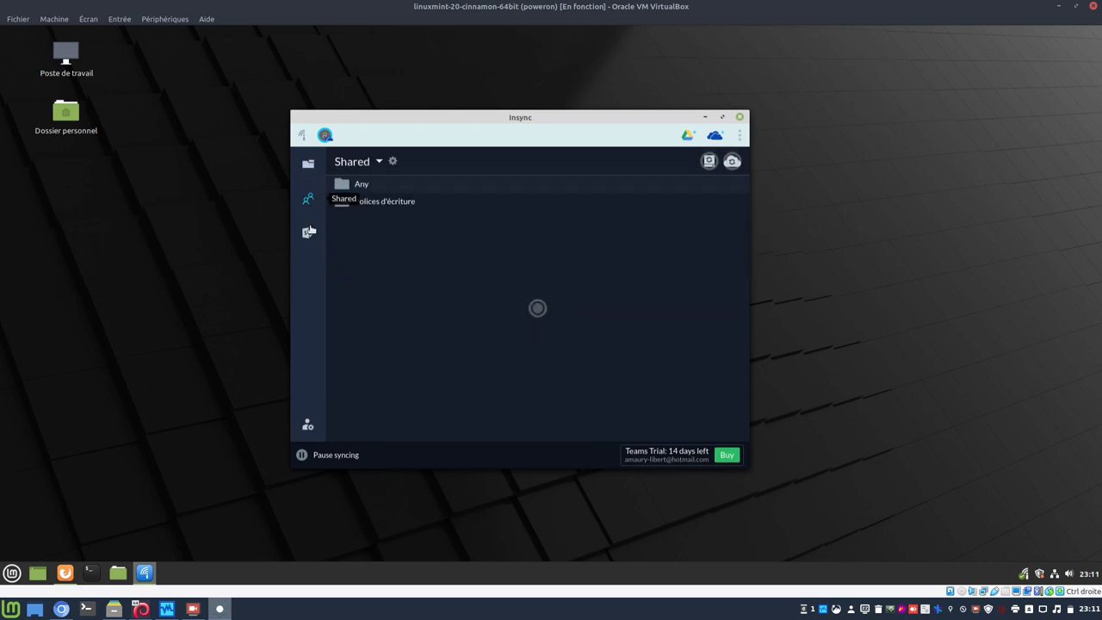
pyautogui.click(307, 234)
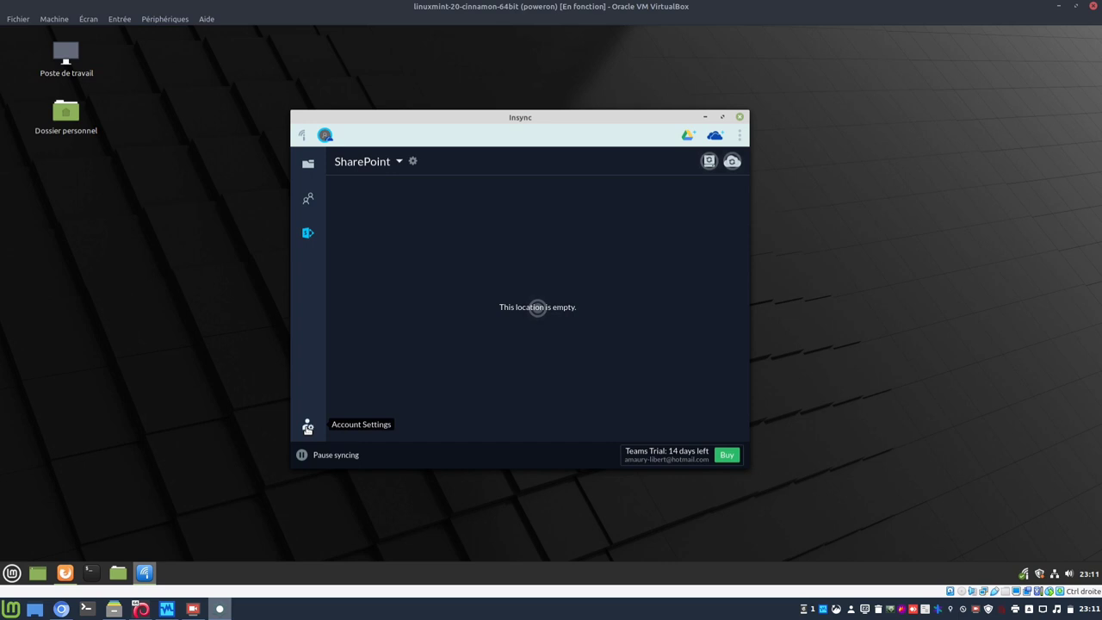
pyautogui.click(307, 427)
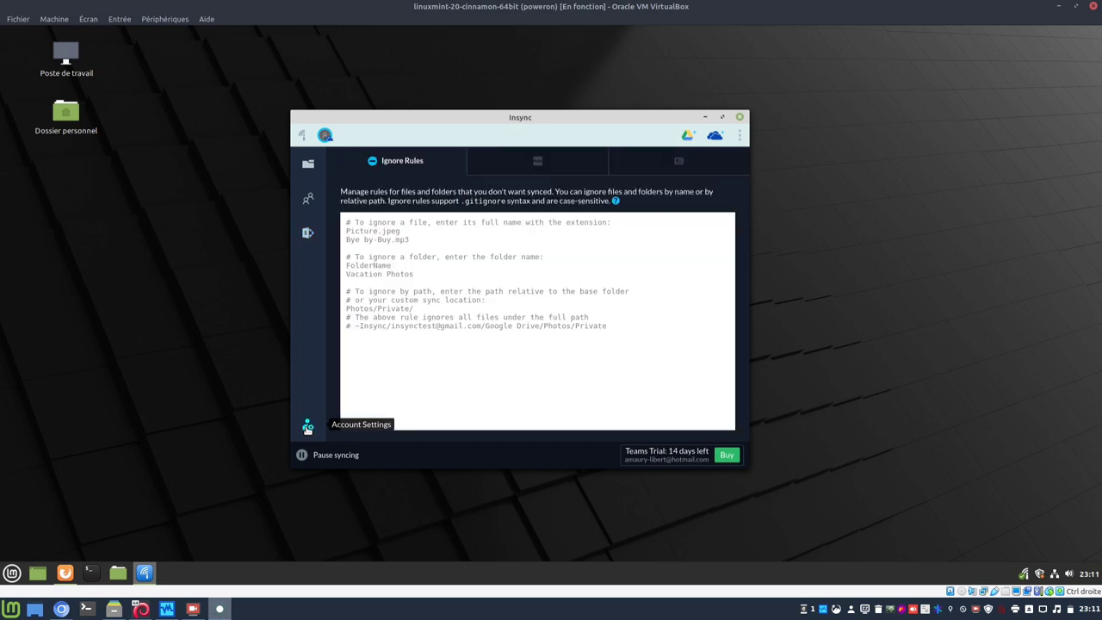
pyautogui.click(544, 162)
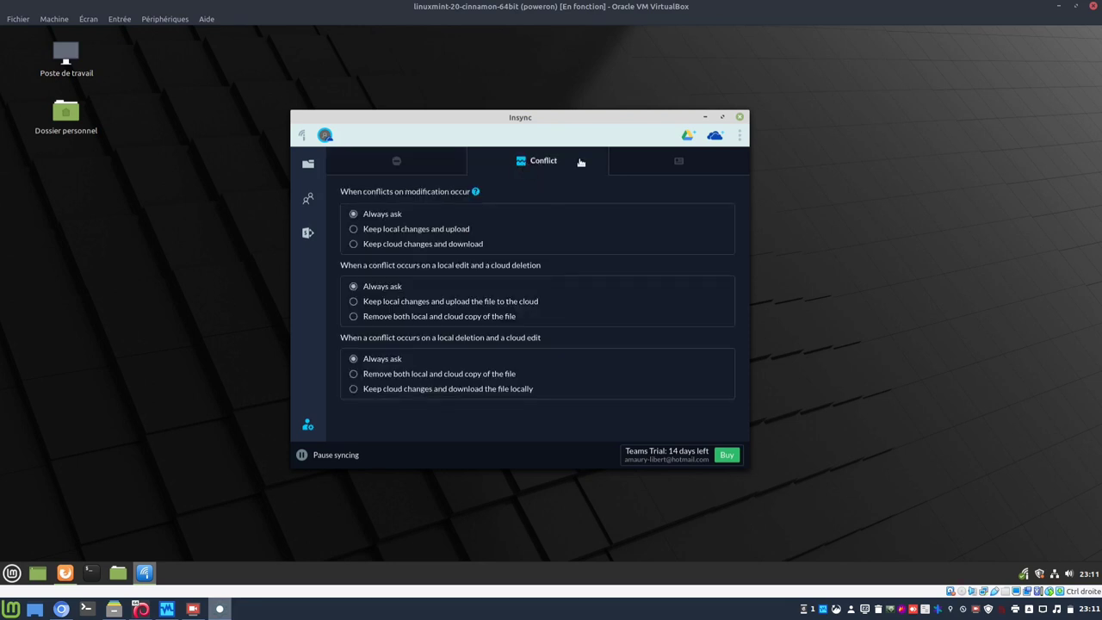
pyautogui.click(650, 166)
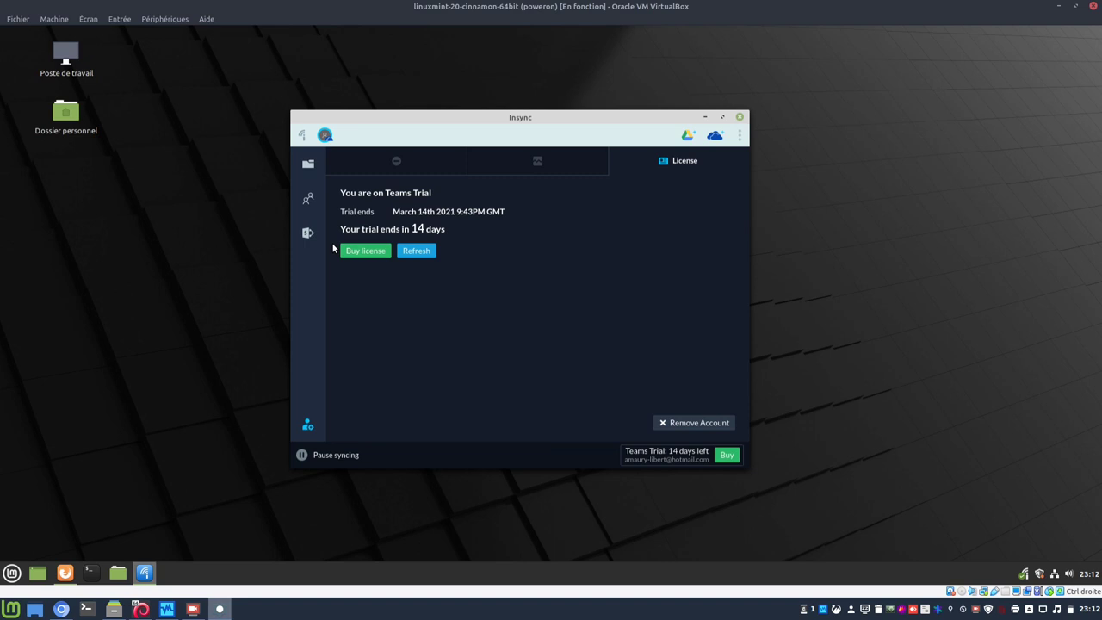
pyautogui.click(314, 164)
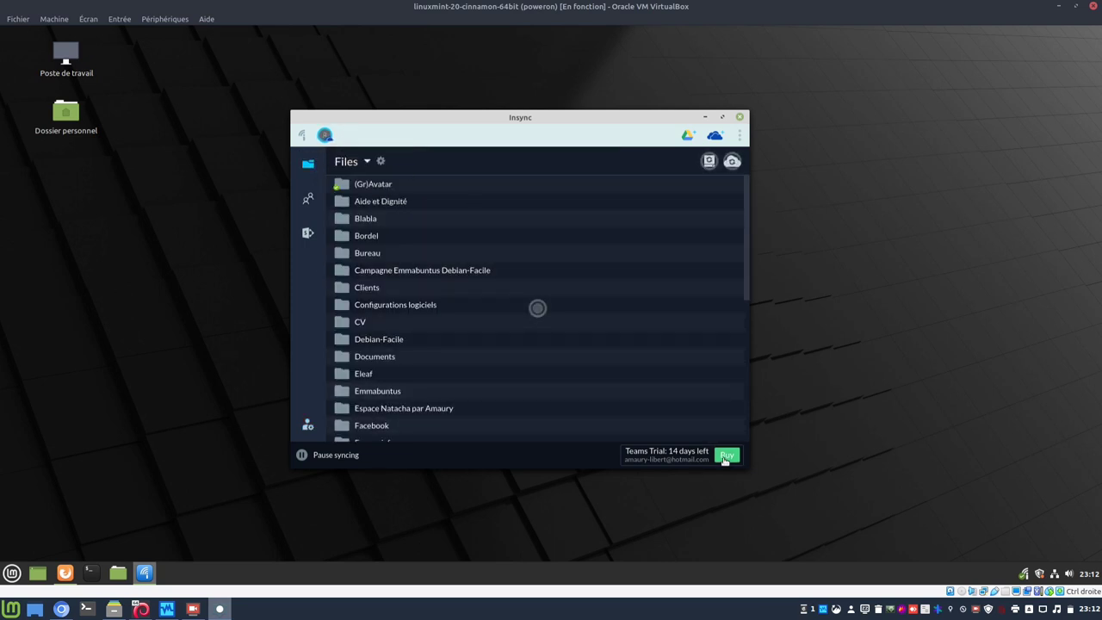
# - Open Insync's license pricing page in Firefox, close the OneDrive and Login tabs, and browse it
pyautogui.click(726, 456)
pyautogui.click(69, 573)
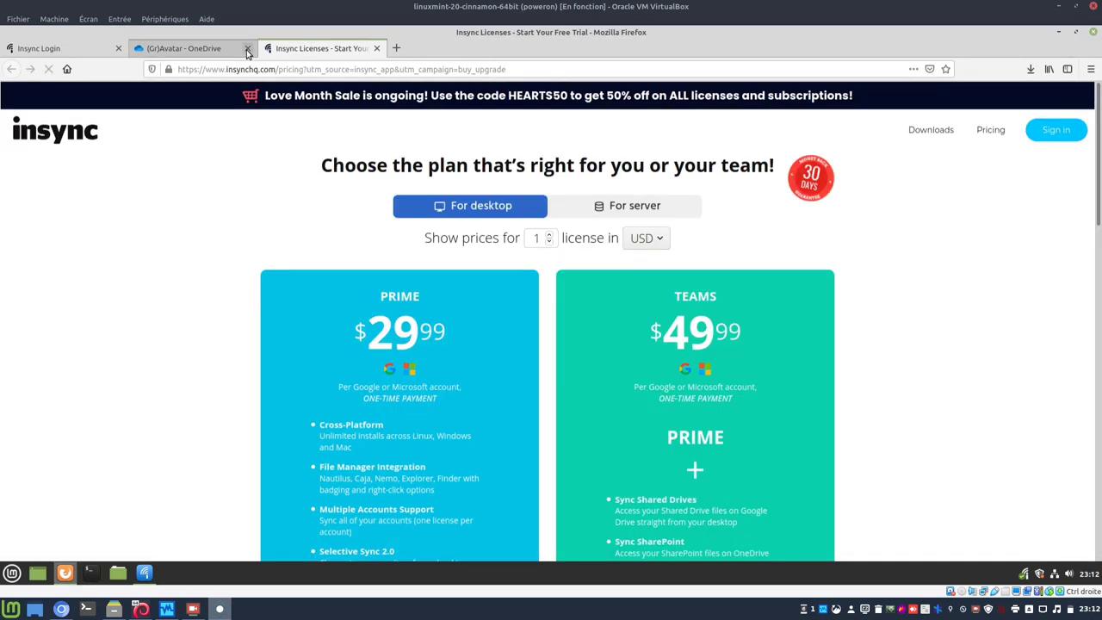
pyautogui.click(247, 49)
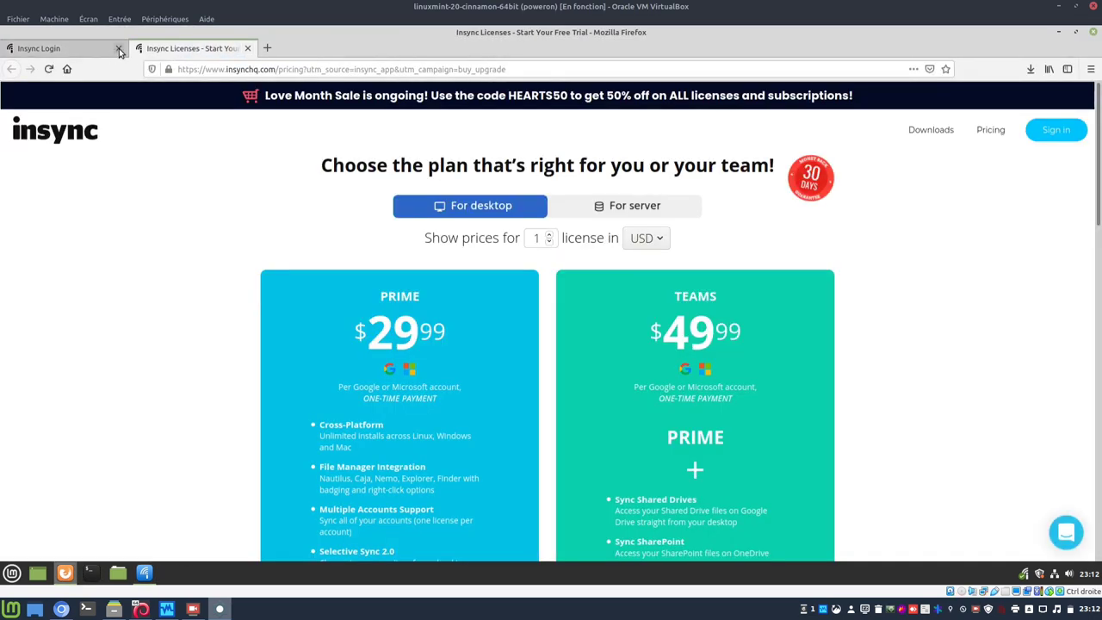
pyautogui.click(118, 49)
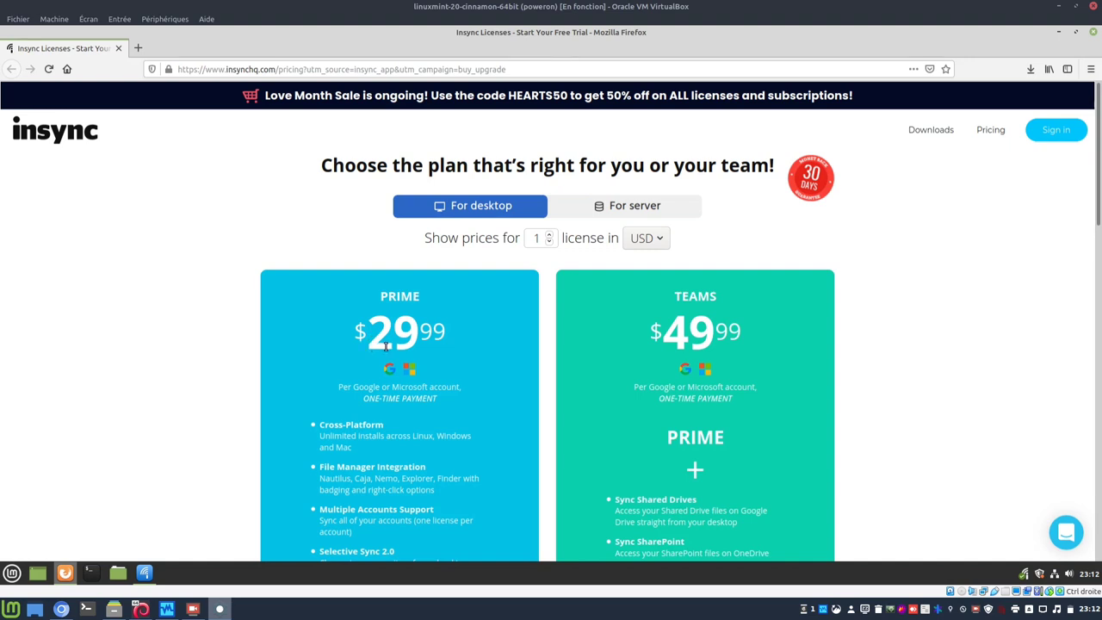
pyautogui.scroll(-1, 386, 347)
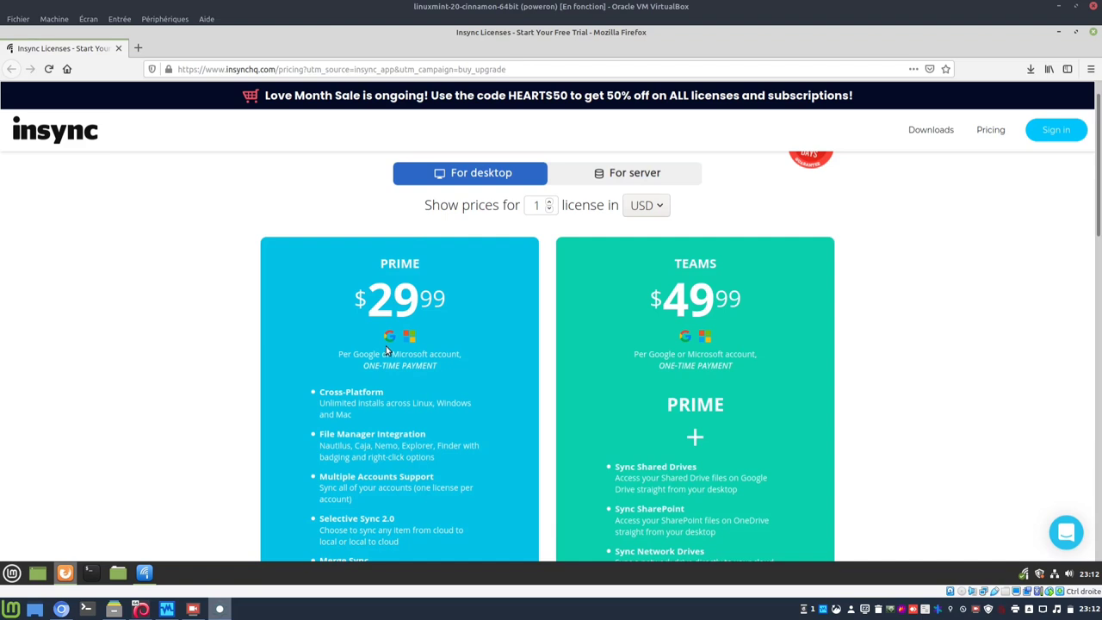
pyautogui.scroll(-4, 386, 349)
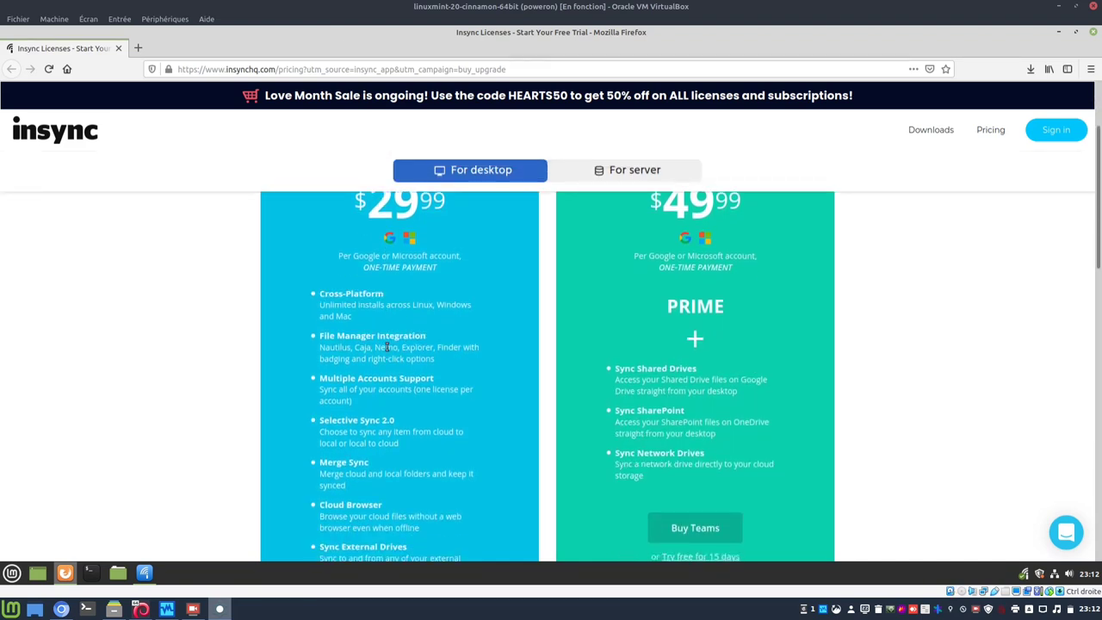
pyautogui.scroll(-3, 385, 346)
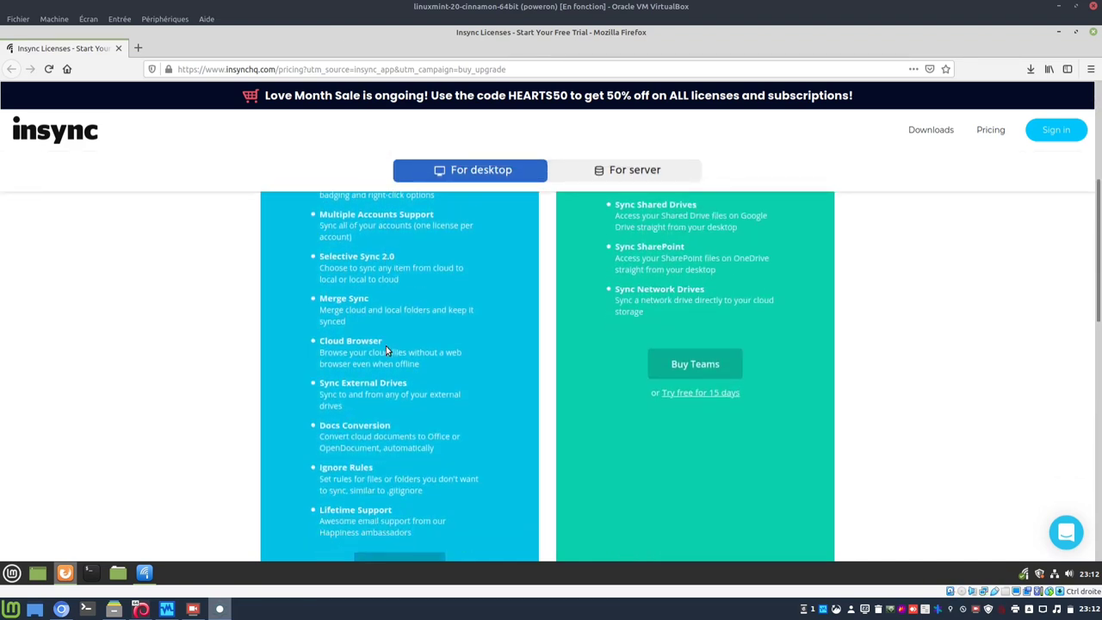
pyautogui.scroll(3, 385, 345)
pyautogui.scroll(4, 385, 346)
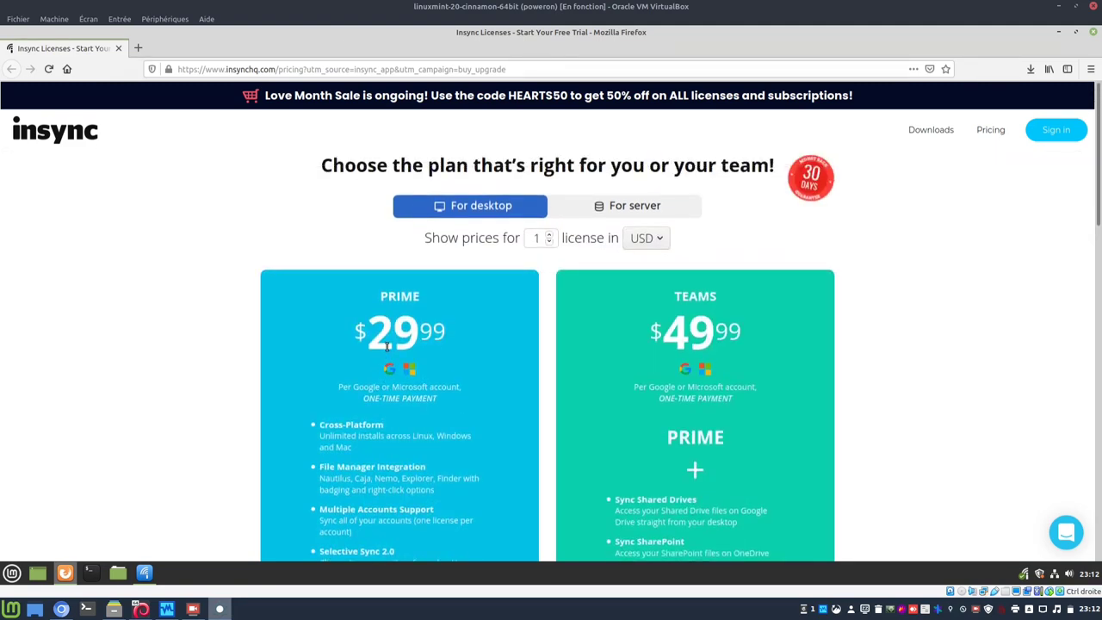
# - Copy the pricing page address from Firefox, load it in Chromium, and close the old Lilo tab
pyautogui.click(514, 69)
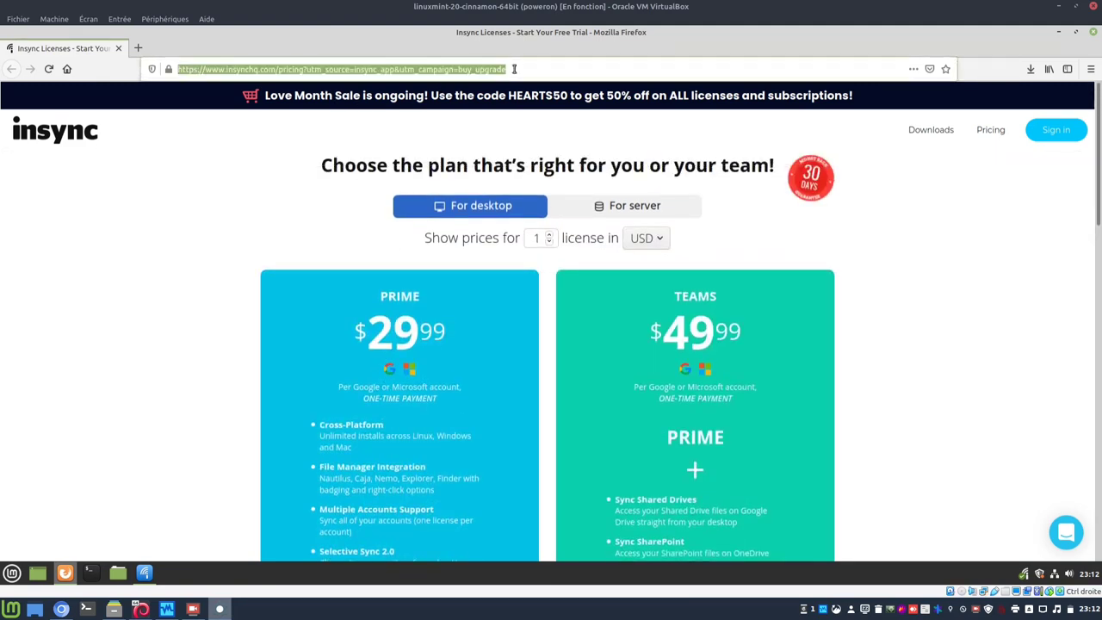
pyautogui.rightClick(491, 69)
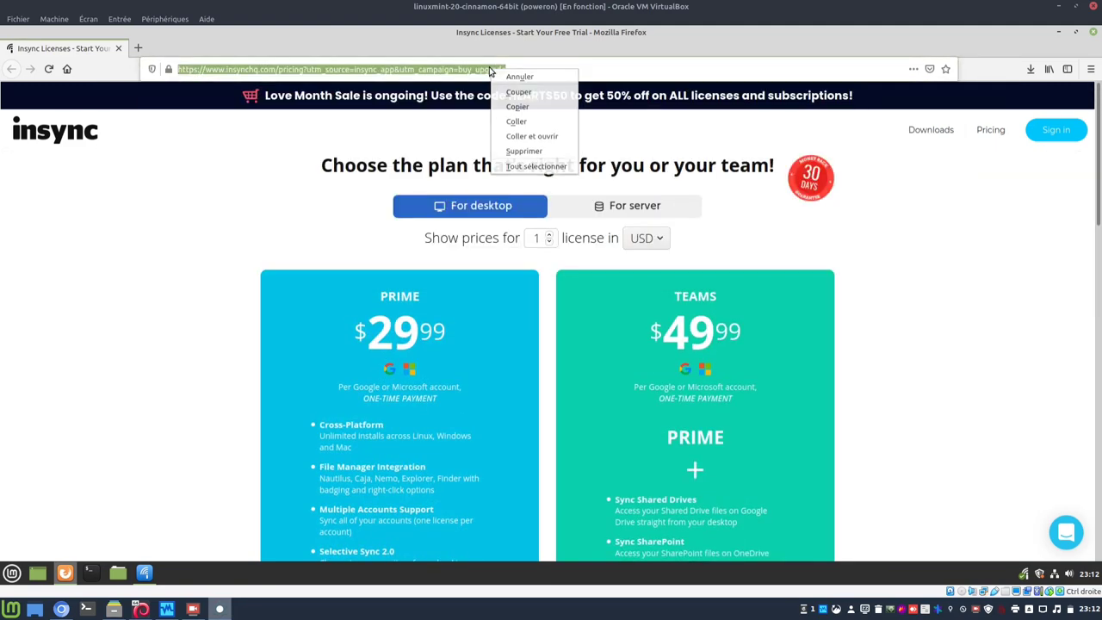
pyautogui.click(516, 107)
pyautogui.click(61, 609)
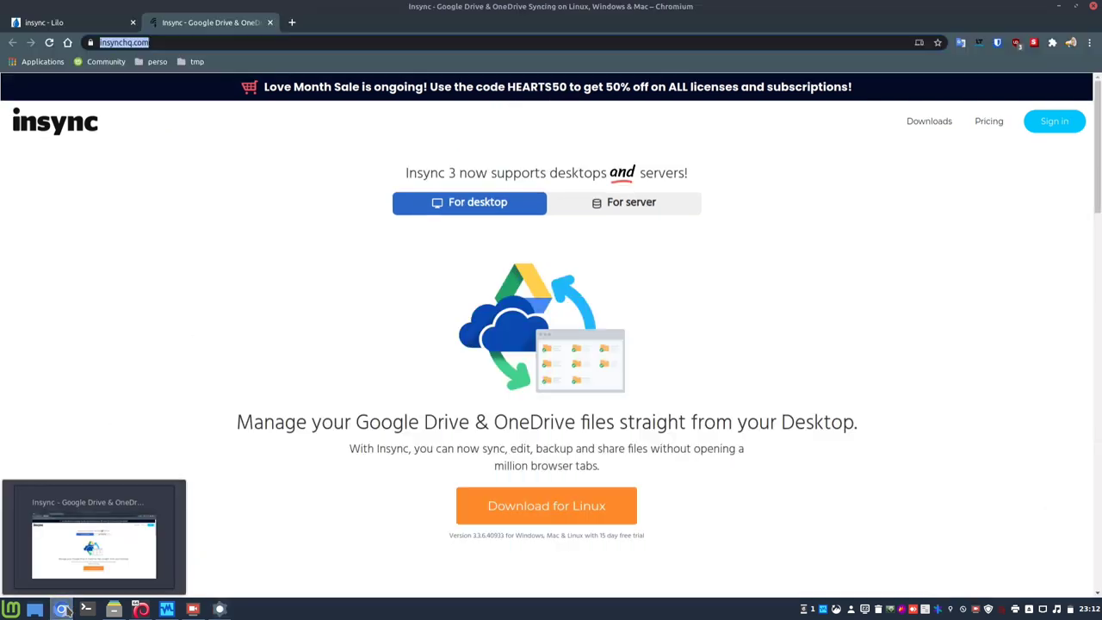
pyautogui.rightClick(274, 41)
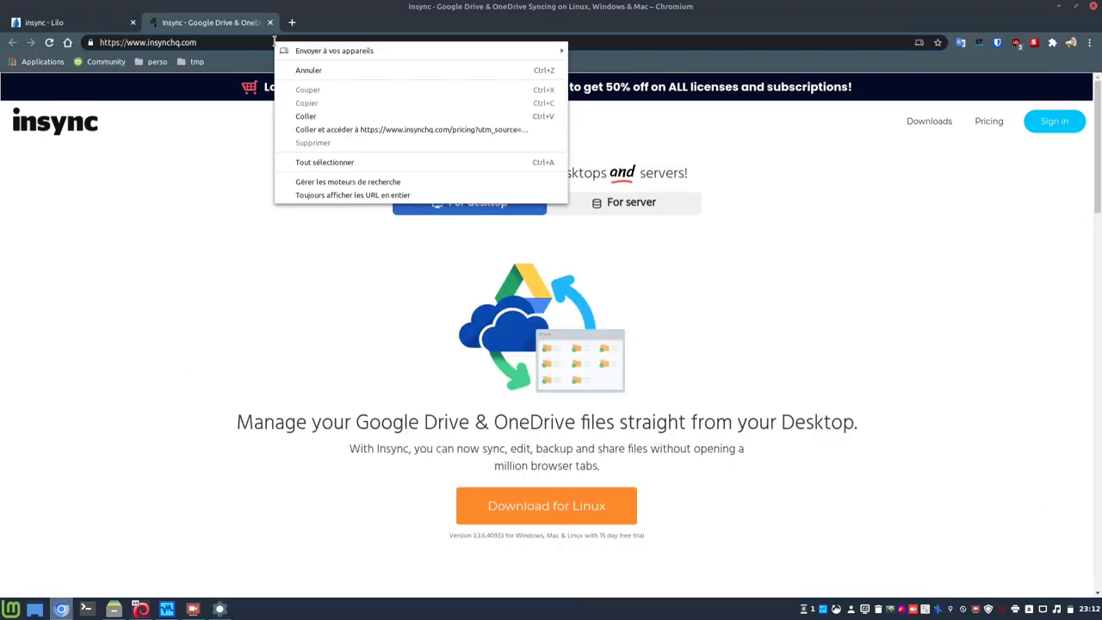
pyautogui.click(258, 43)
pyautogui.doubleClick(255, 42)
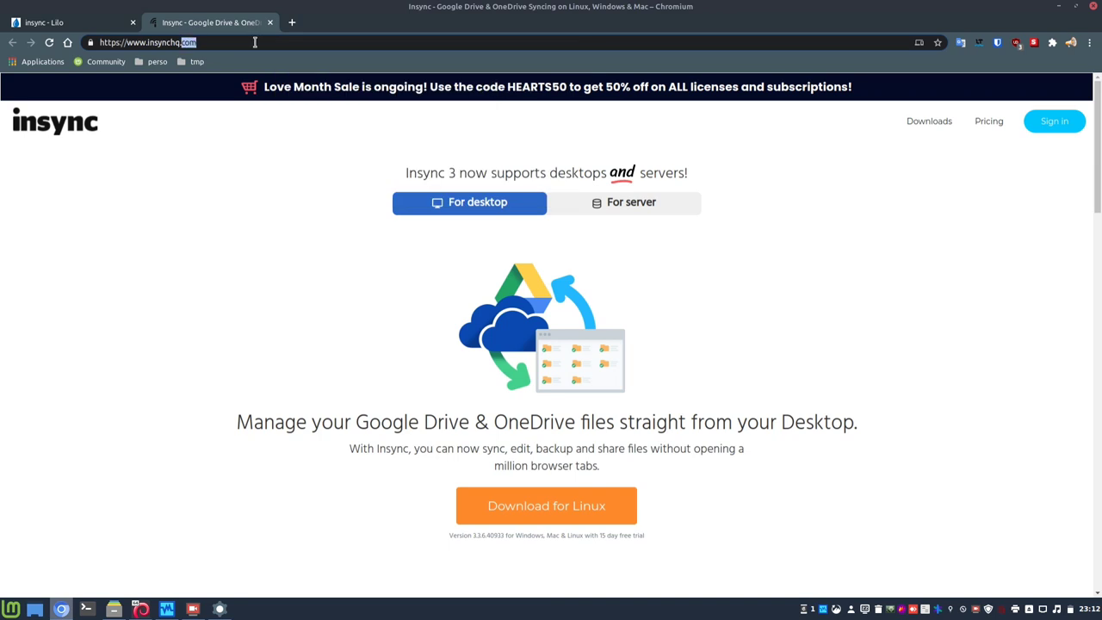
pyautogui.tripleClick(255, 42)
pyautogui.rightClick(255, 42)
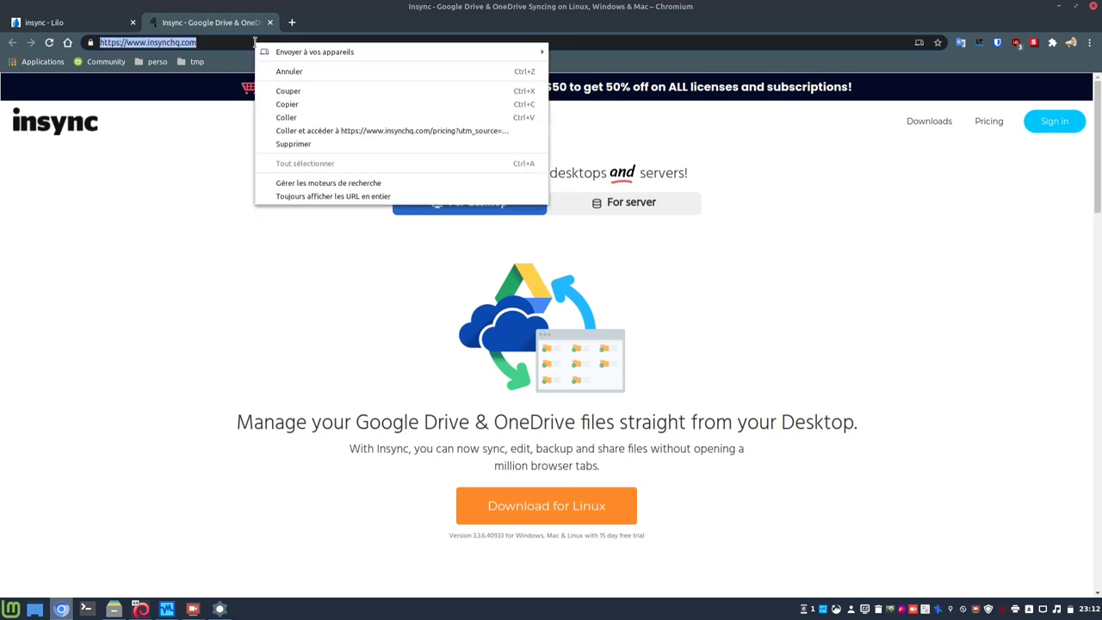
pyautogui.click(312, 130)
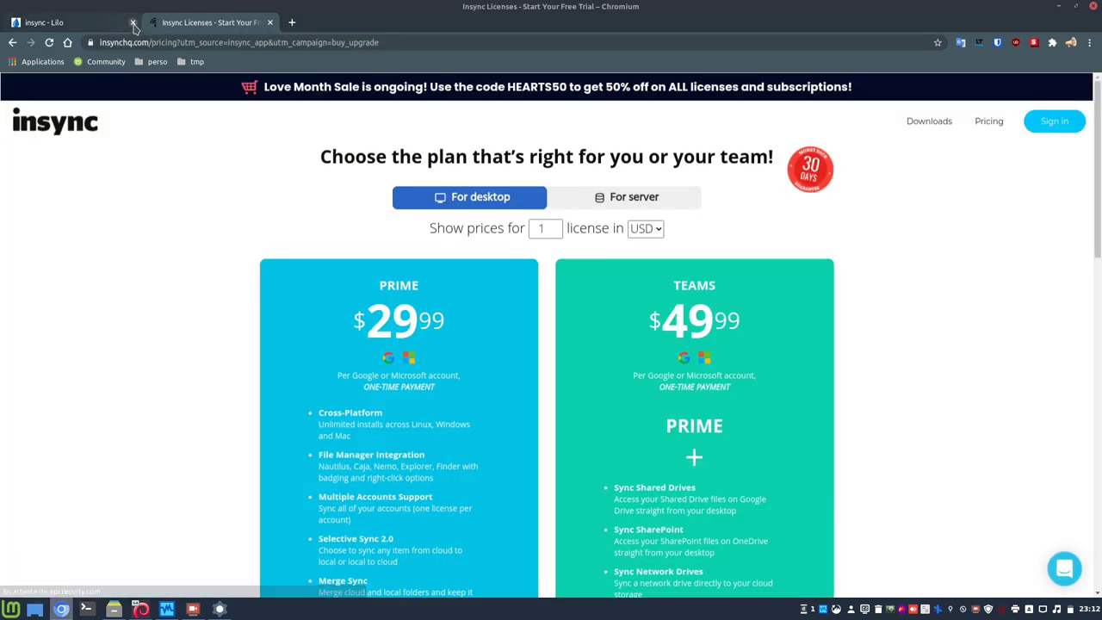
pyautogui.click(133, 23)
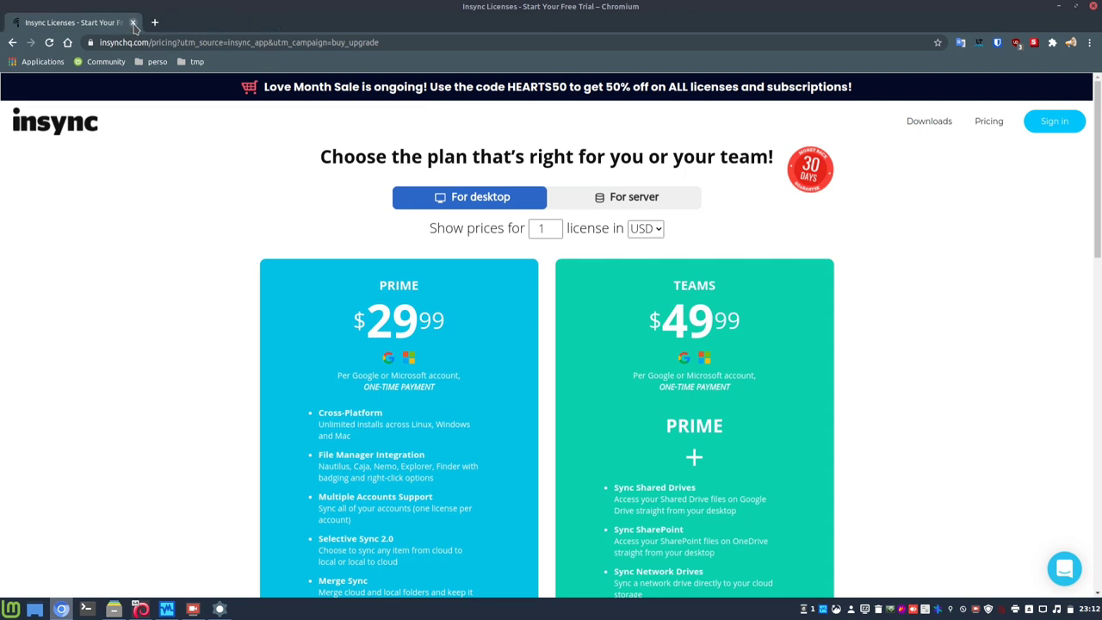
# - Translate the Chromium pricing page into French and read through it before returning to the VM
pyautogui.click(961, 42)
pyautogui.click(798, 93)
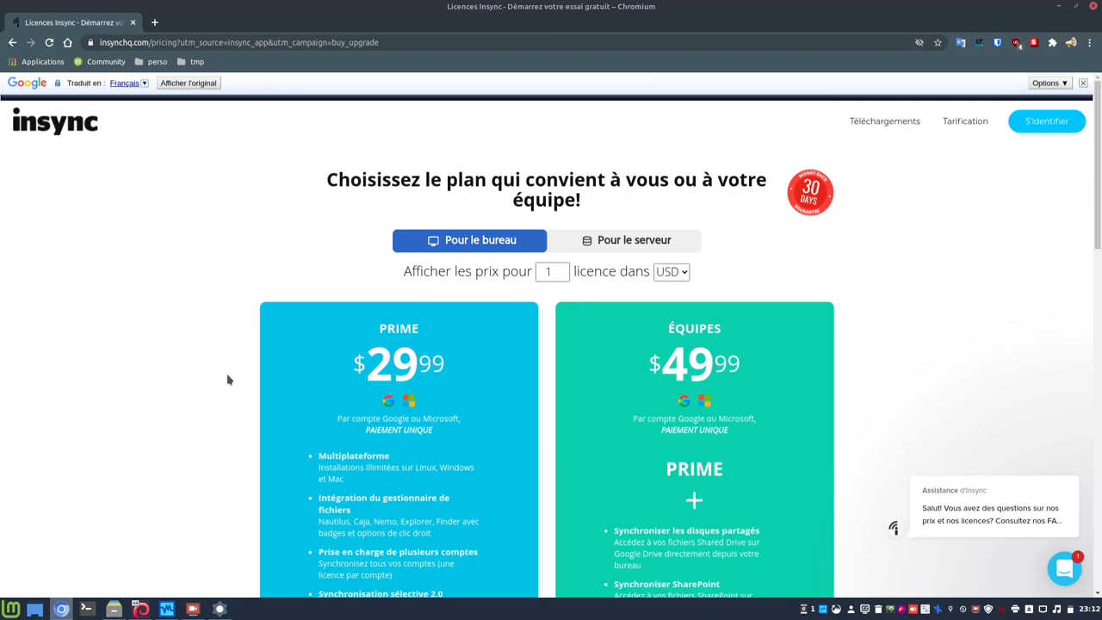
pyautogui.scroll(-3, 228, 379)
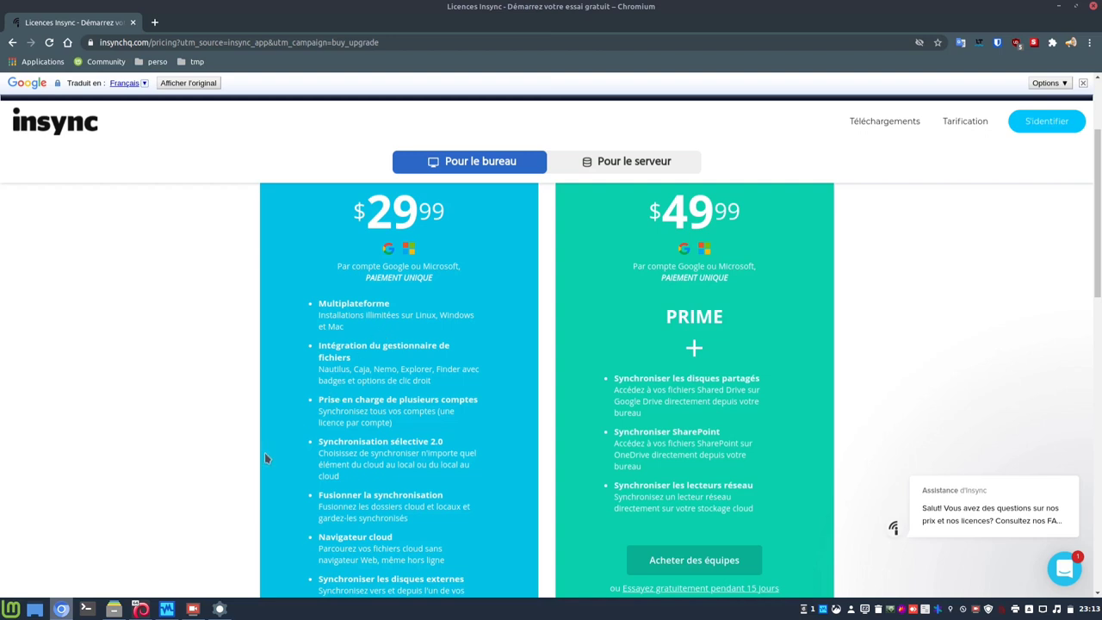
pyautogui.scroll(-2, 265, 458)
pyautogui.scroll(1, 266, 458)
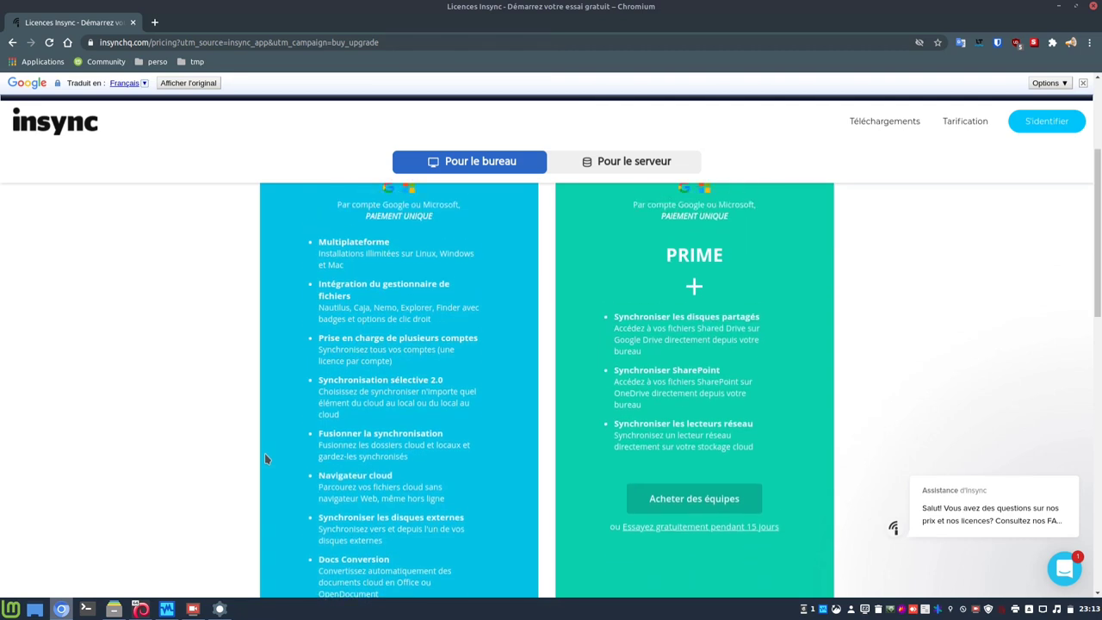
pyautogui.scroll(-1, 266, 458)
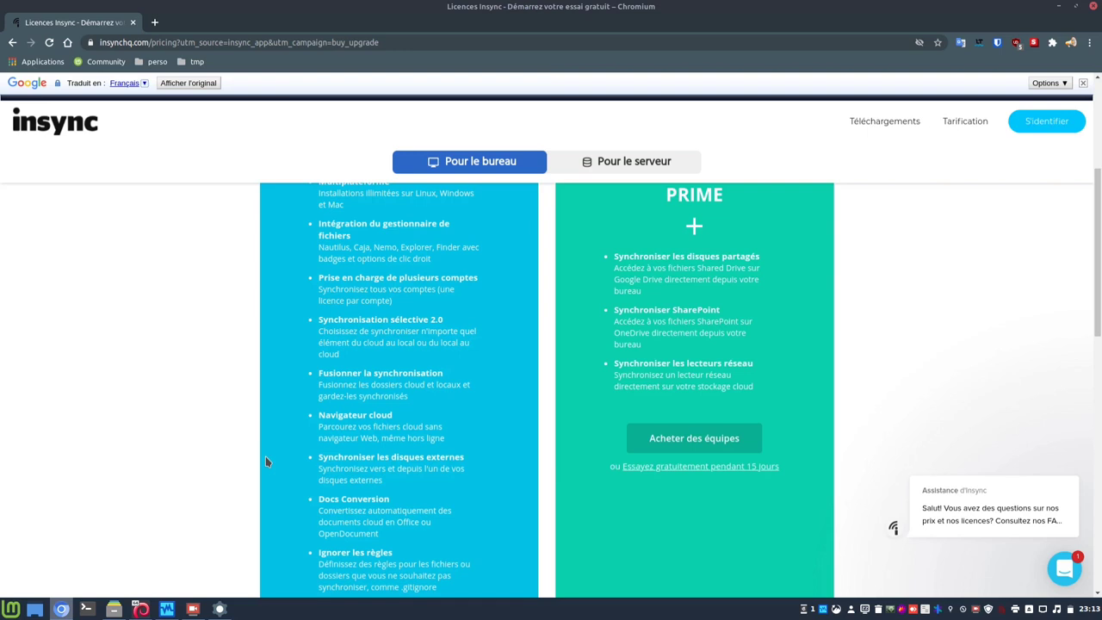
pyautogui.scroll(-1, 266, 463)
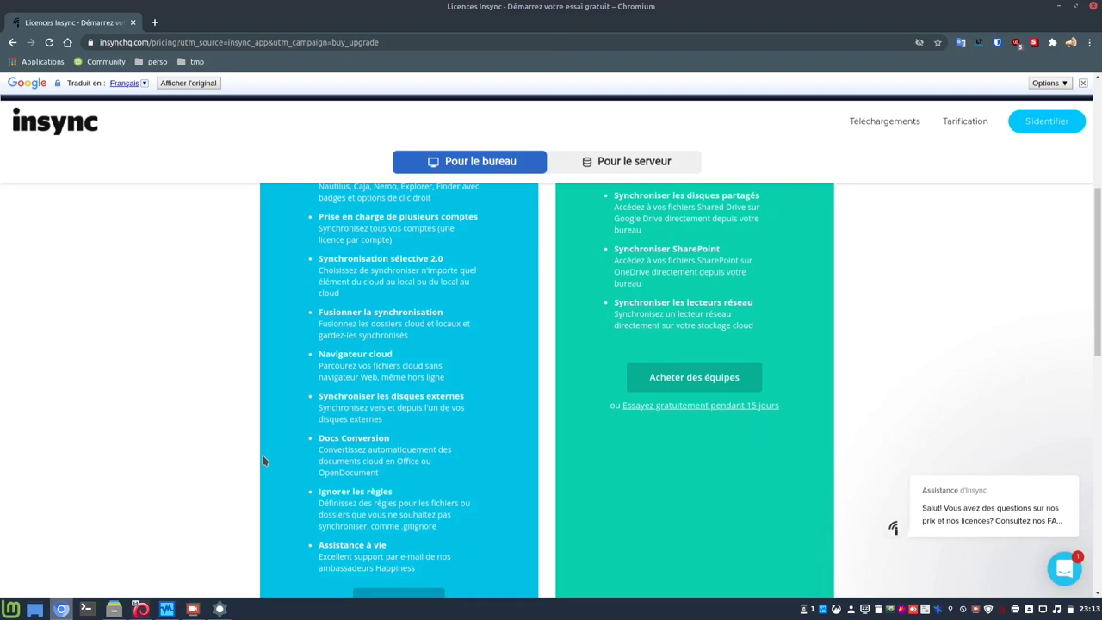
pyautogui.click(222, 610)
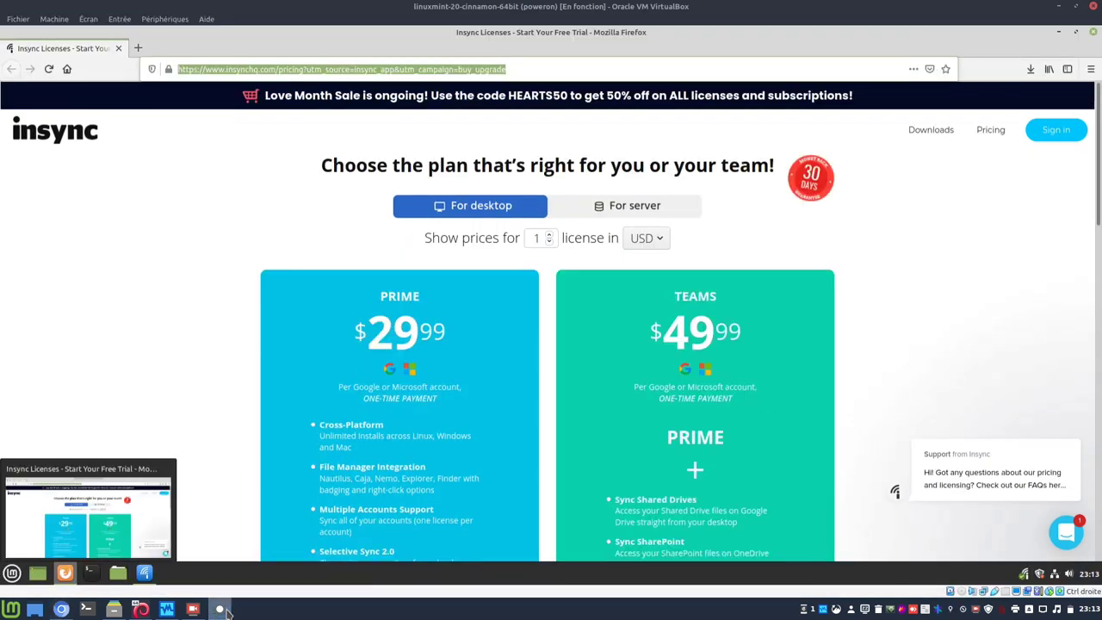
# - Open the Insync window, then switch to the French-translated pricing page in Chromium
pyautogui.click(148, 572)
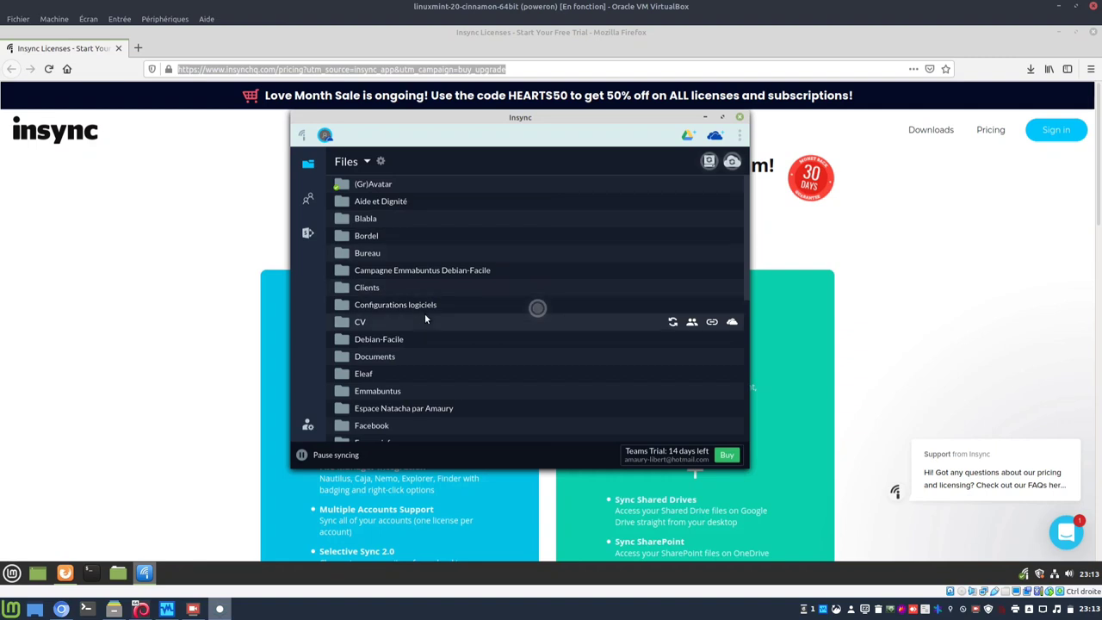
pyautogui.click(61, 608)
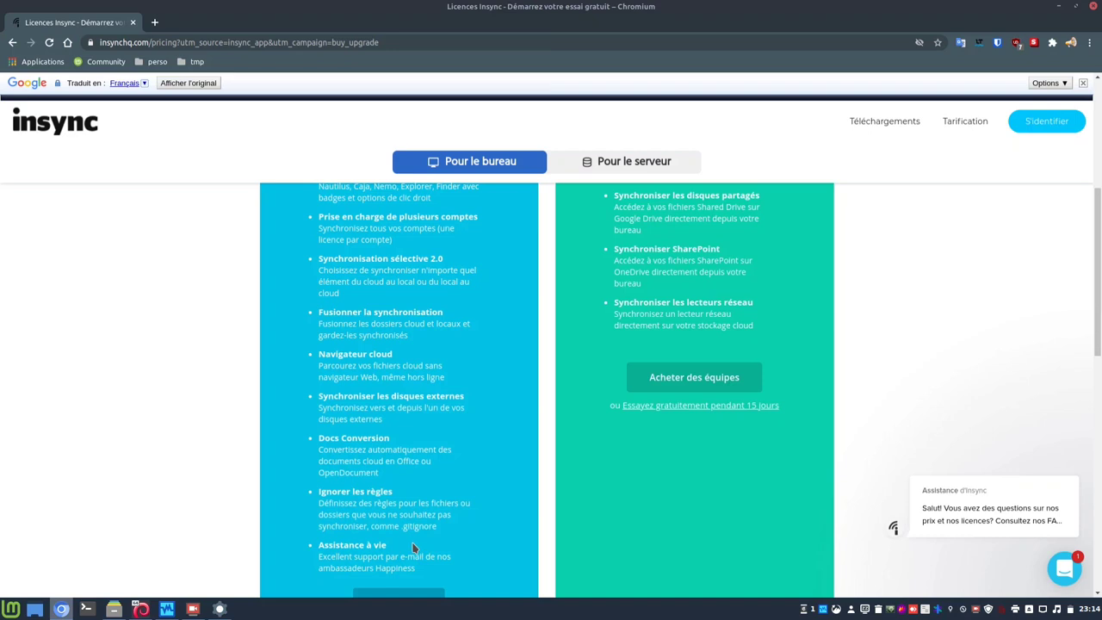
# - Review the translated pricing plans, go to Chromium's start page, and return to the VM's Insync window
pyautogui.scroll(-1, 470, 490)
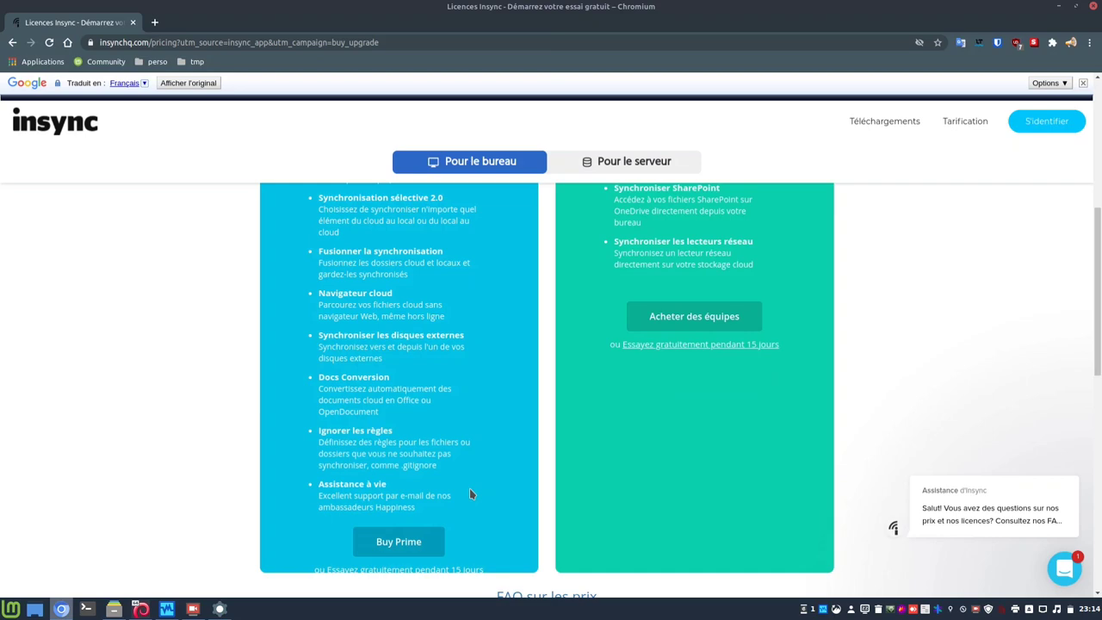
pyautogui.scroll(7, 470, 494)
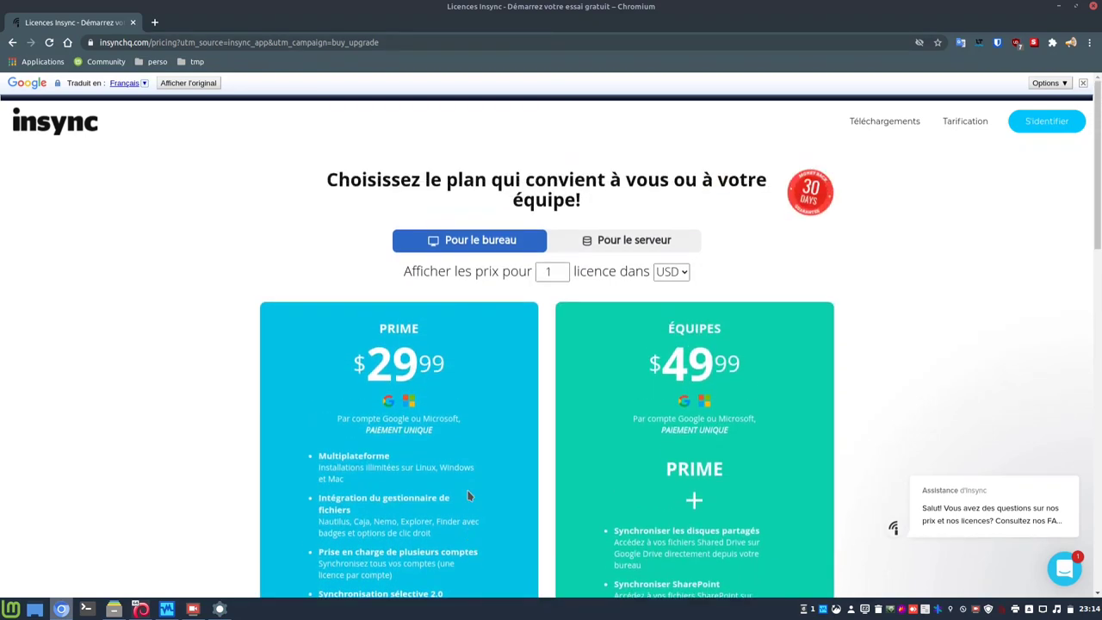
pyautogui.click(68, 43)
pyautogui.click(220, 609)
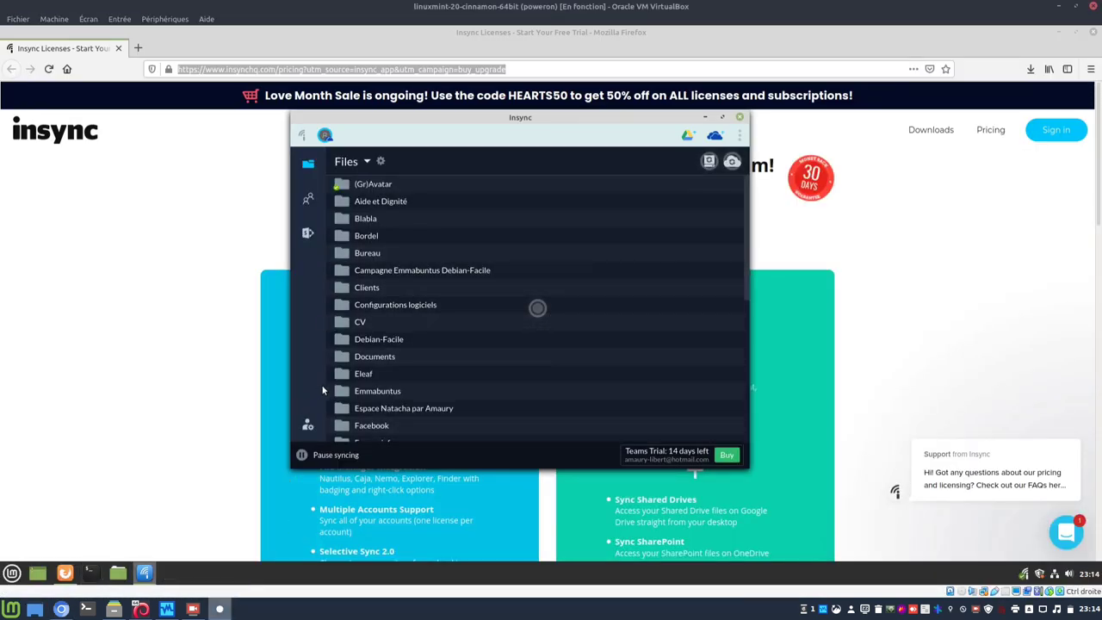
# - View the OneDrive sync folder settings, pause then resume syncing, and begin adding a Google account
pyautogui.click(382, 163)
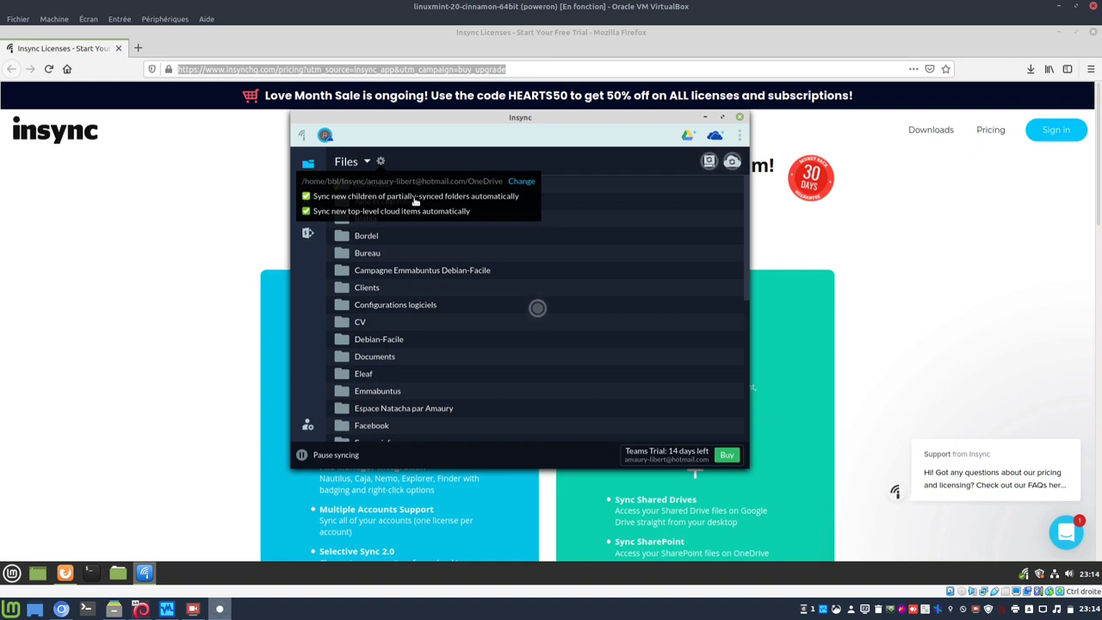
pyautogui.click(381, 162)
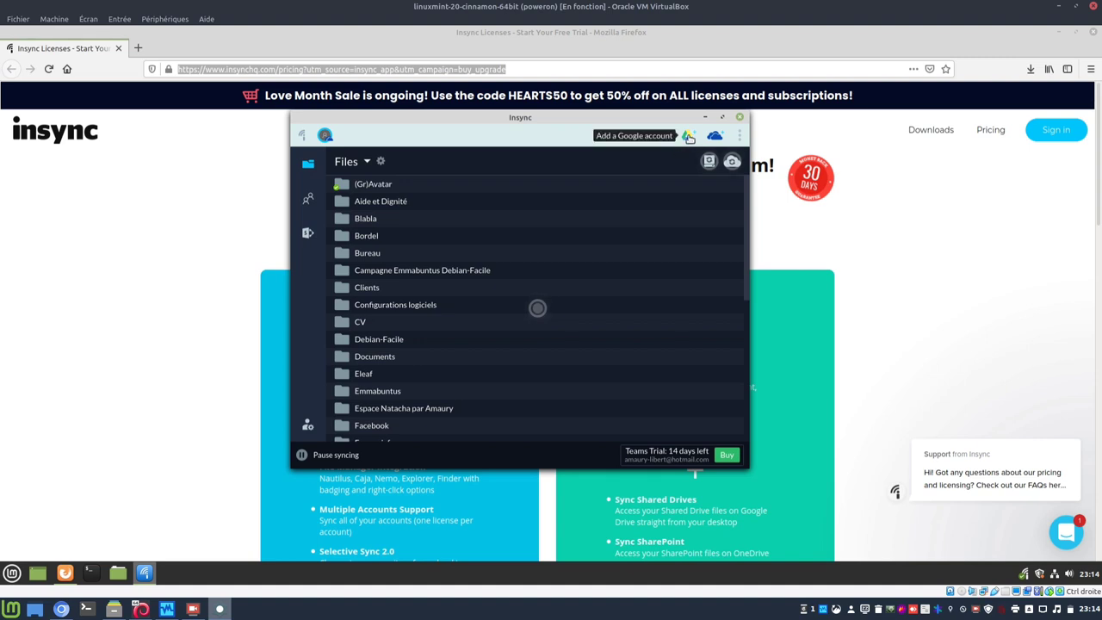
pyautogui.click(303, 456)
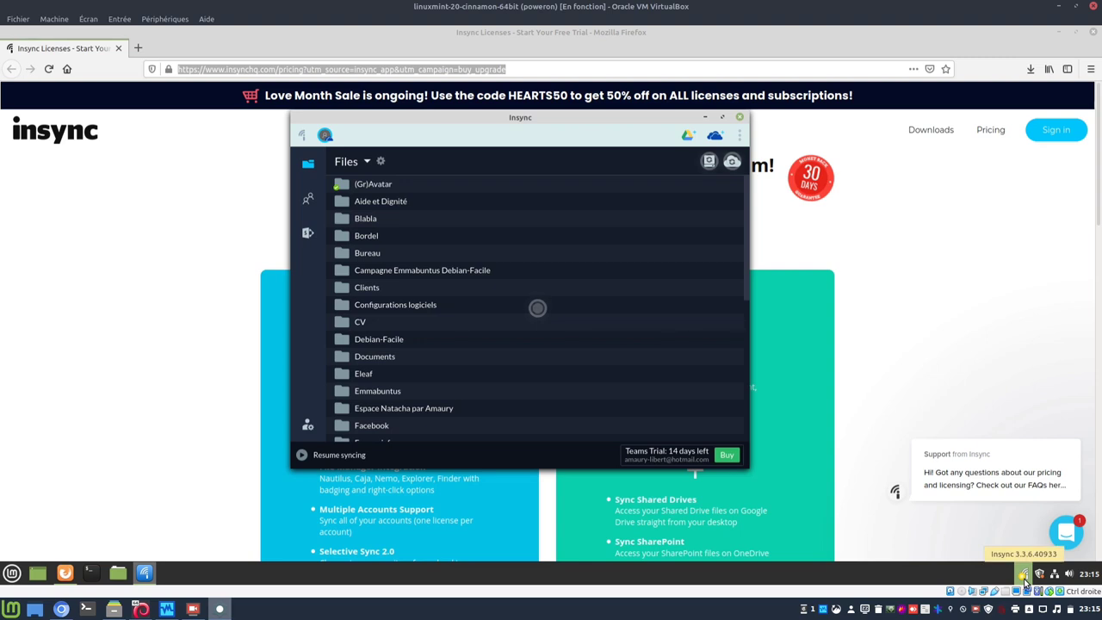
pyautogui.click(302, 456)
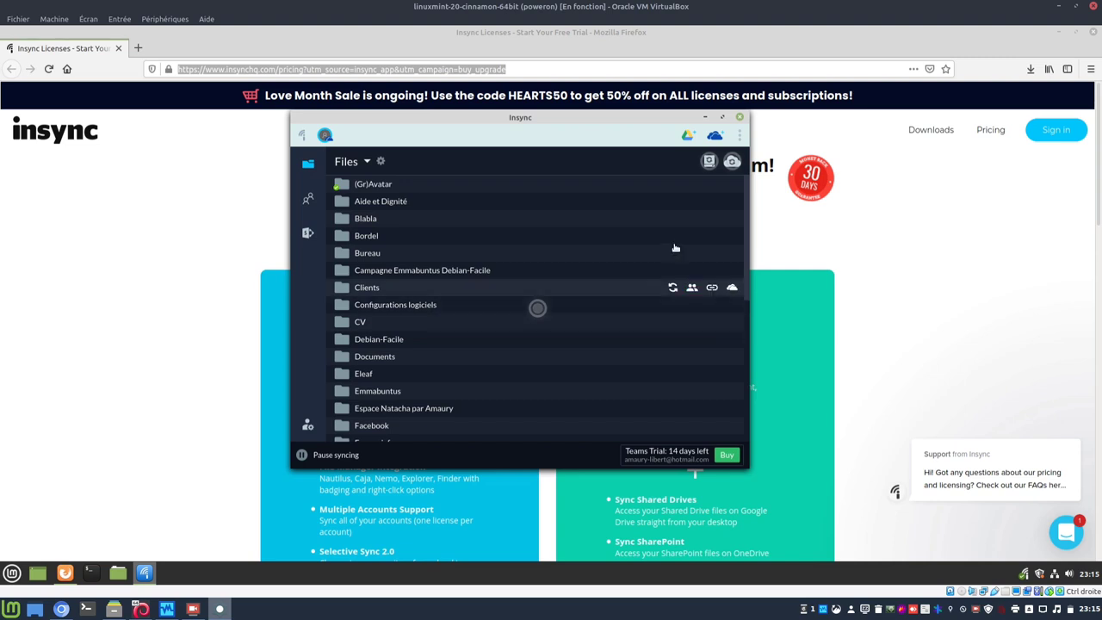
pyautogui.click(689, 135)
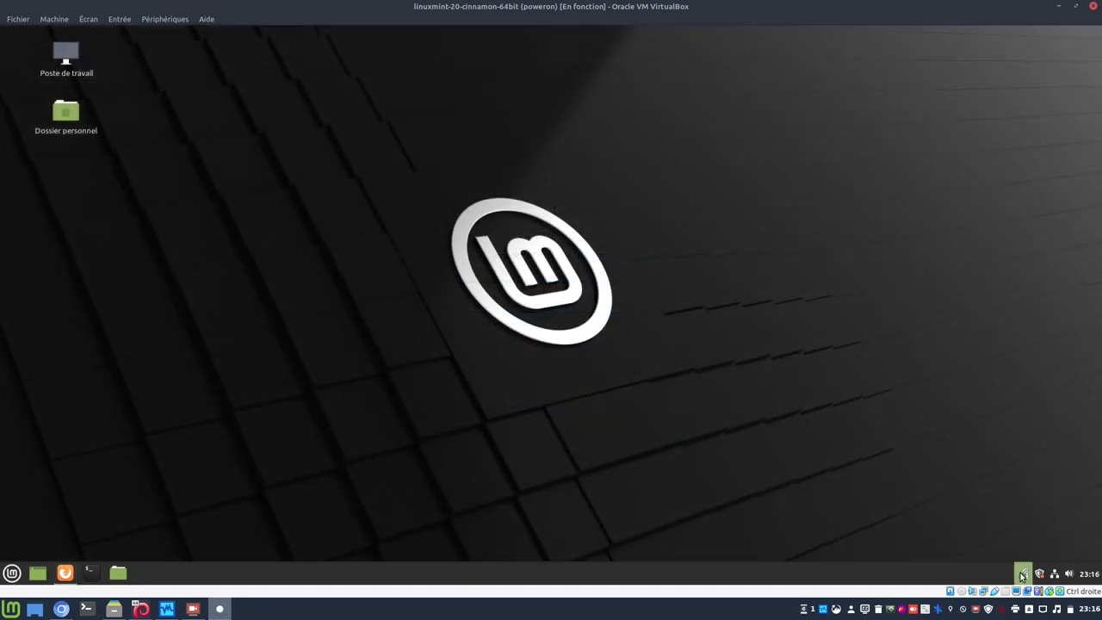
# - Quit Insync from its tray icon and relaunch it by searching 'ins' in the Mint menu
pyautogui.click(1022, 572)
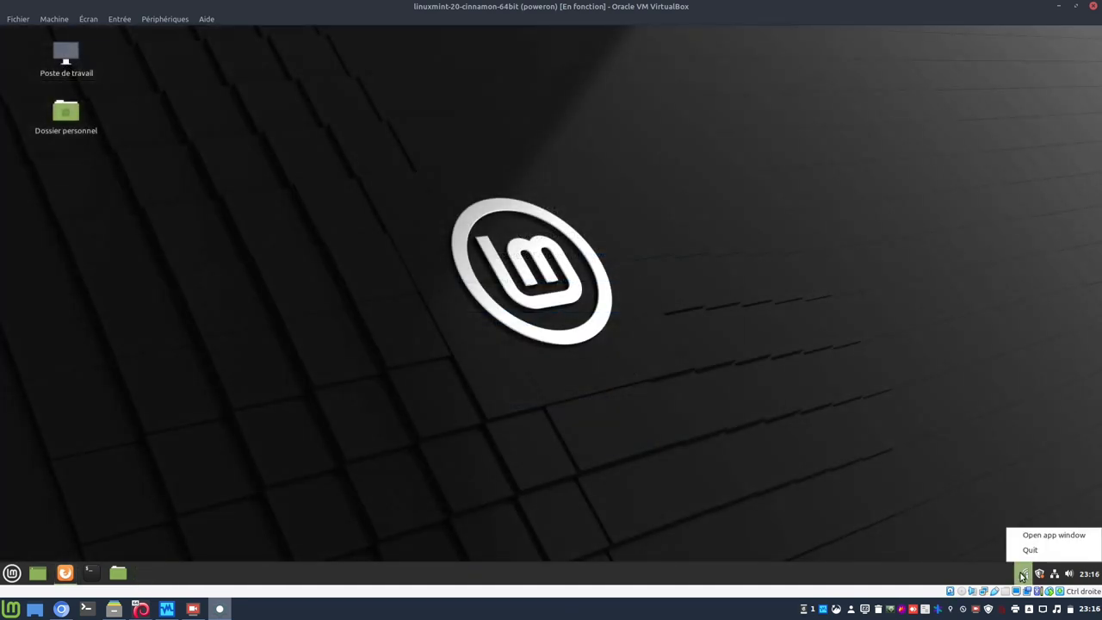
pyautogui.click(1026, 551)
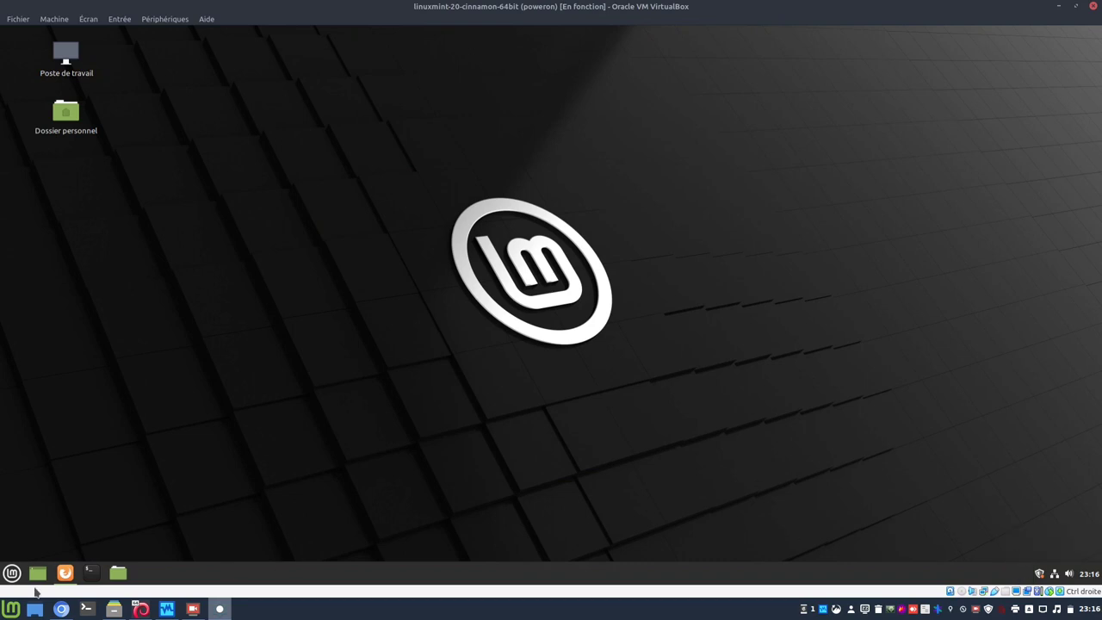
pyautogui.click(10, 573)
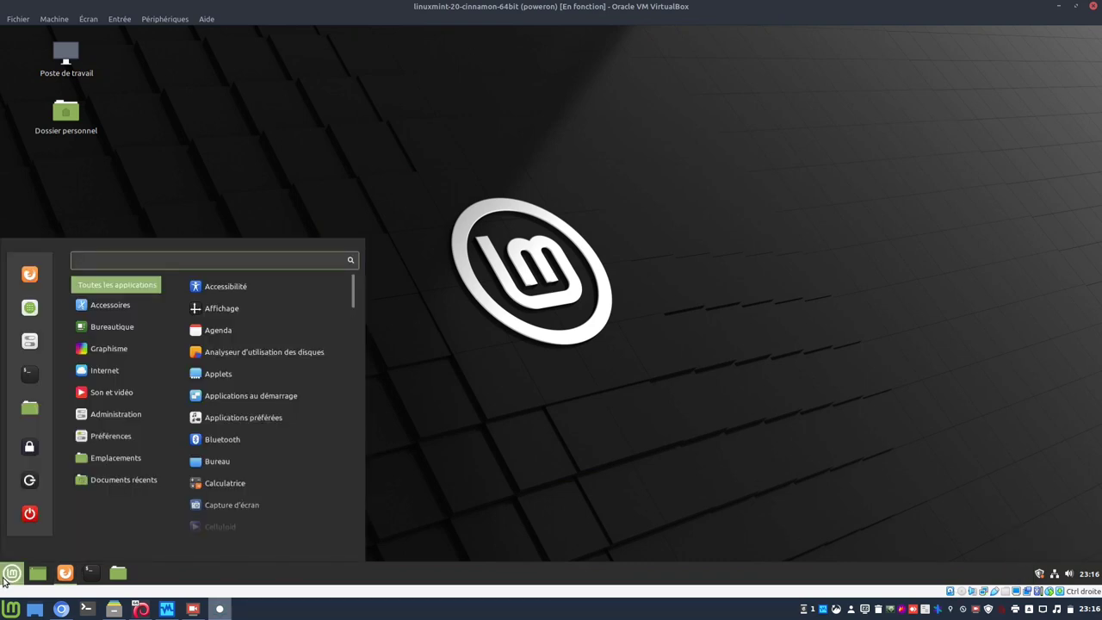
pyautogui.write('ins')
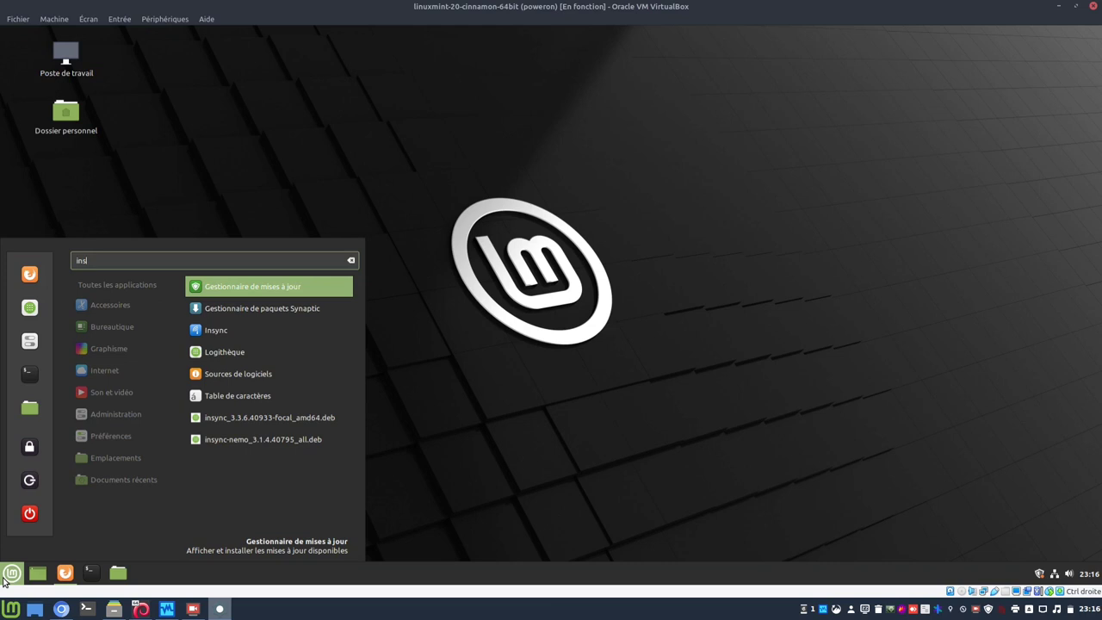
pyautogui.press('Down')
pyautogui.press('Down')
pyautogui.press('Return')
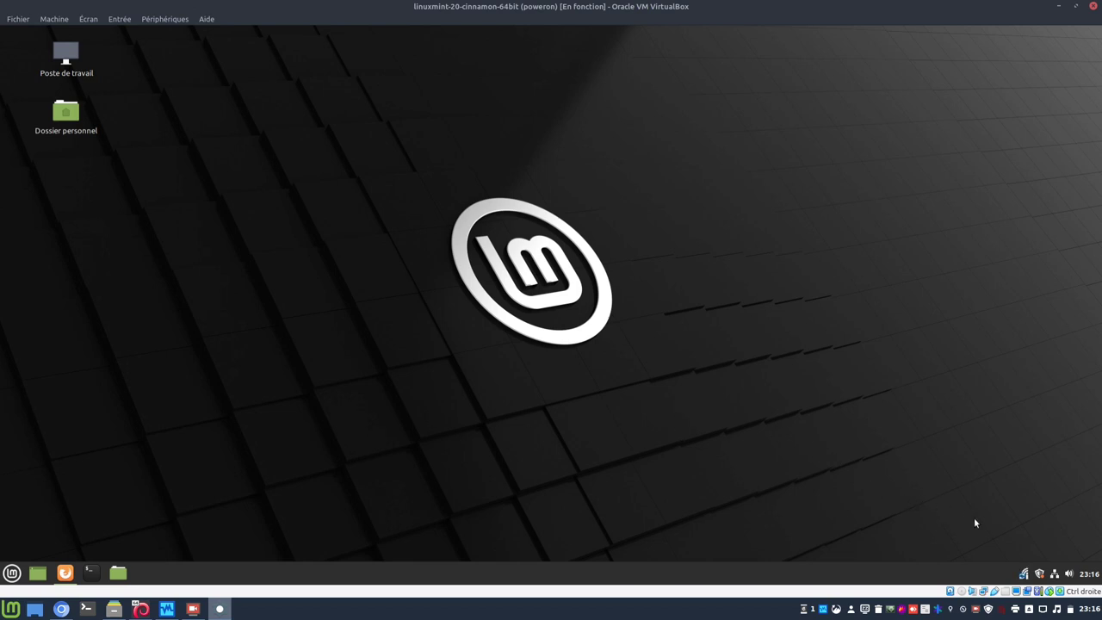
pyautogui.click(1023, 574)
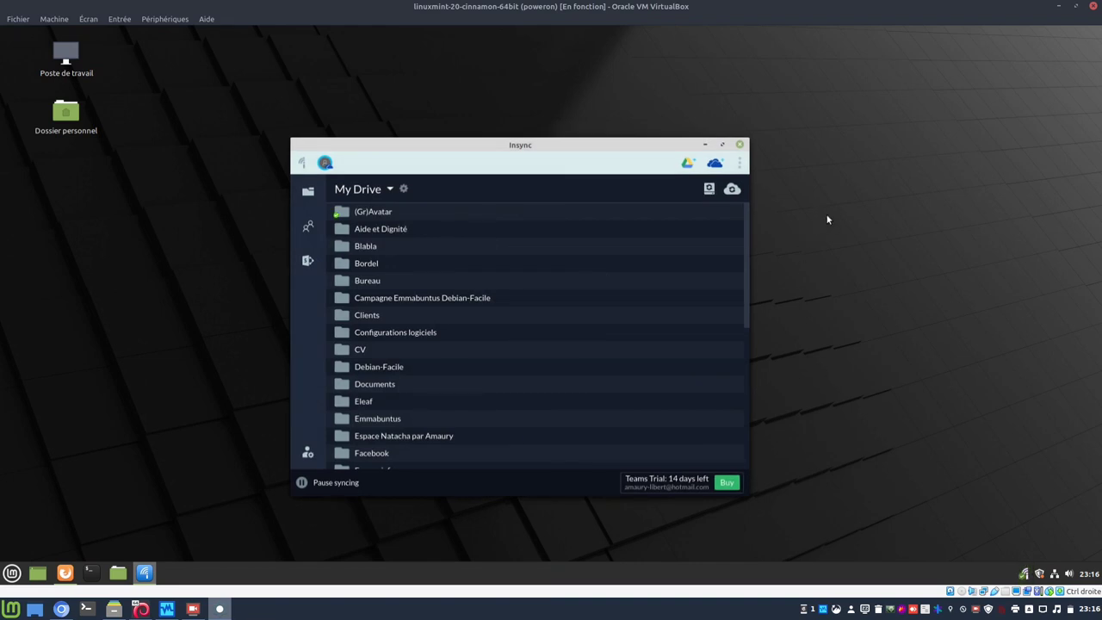
# - Choose Preferences from Insync's three-dot options menu to reach App Settings
pyautogui.click(740, 163)
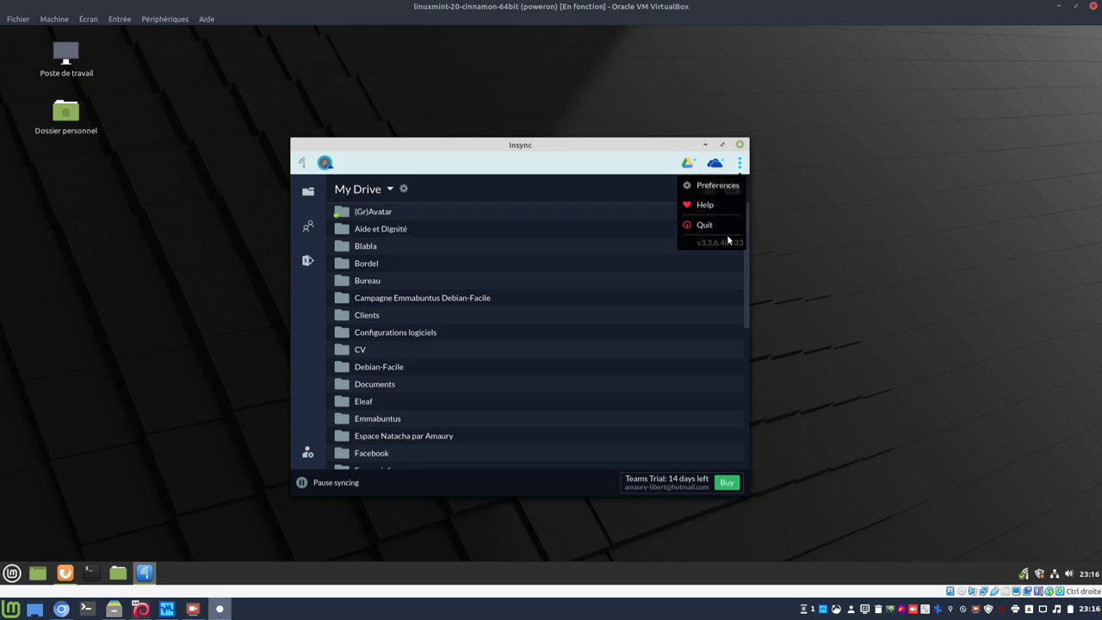
pyautogui.click(738, 167)
pyautogui.click(738, 164)
pyautogui.click(734, 186)
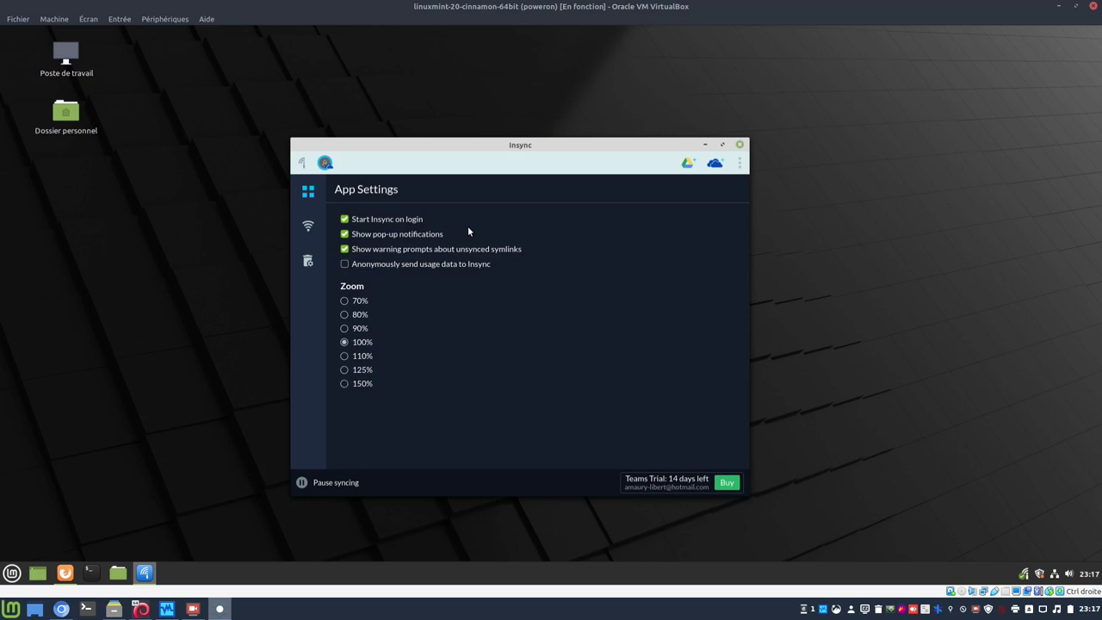
# - Apply 110% interface zoom, then revert and apply 100% zoom again
pyautogui.click(352, 357)
pyautogui.click(691, 483)
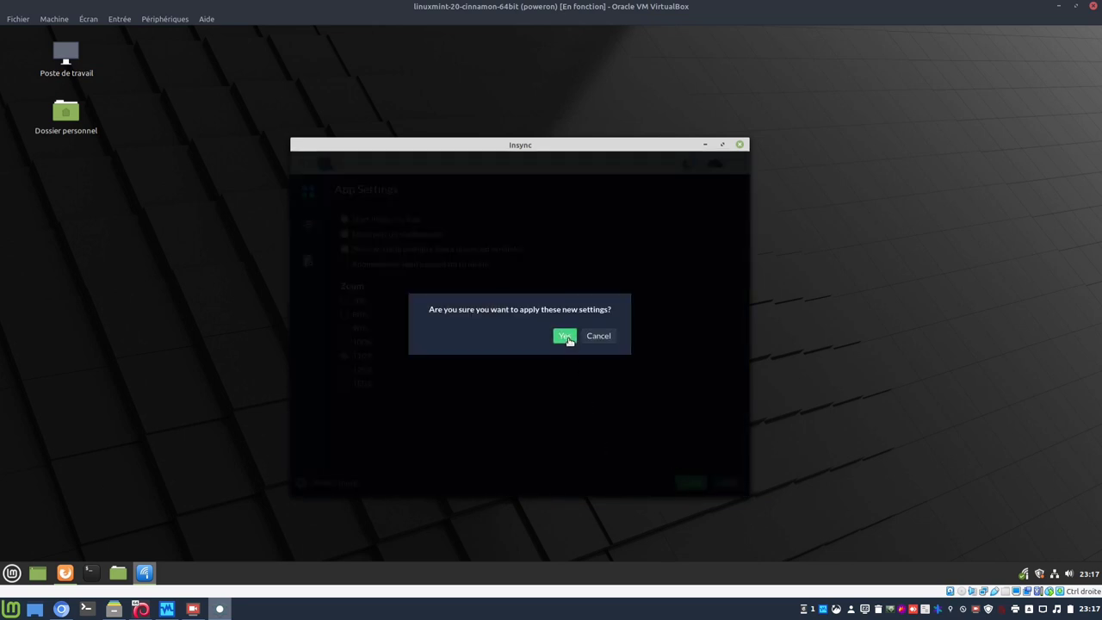
pyautogui.click(565, 337)
pyautogui.click(351, 362)
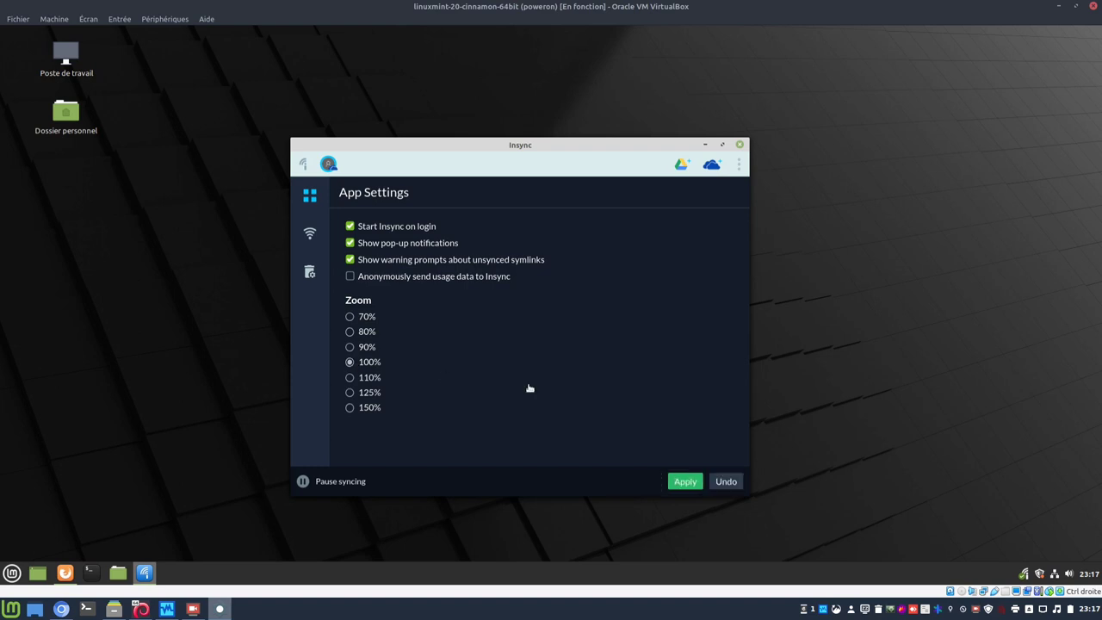
pyautogui.click(686, 483)
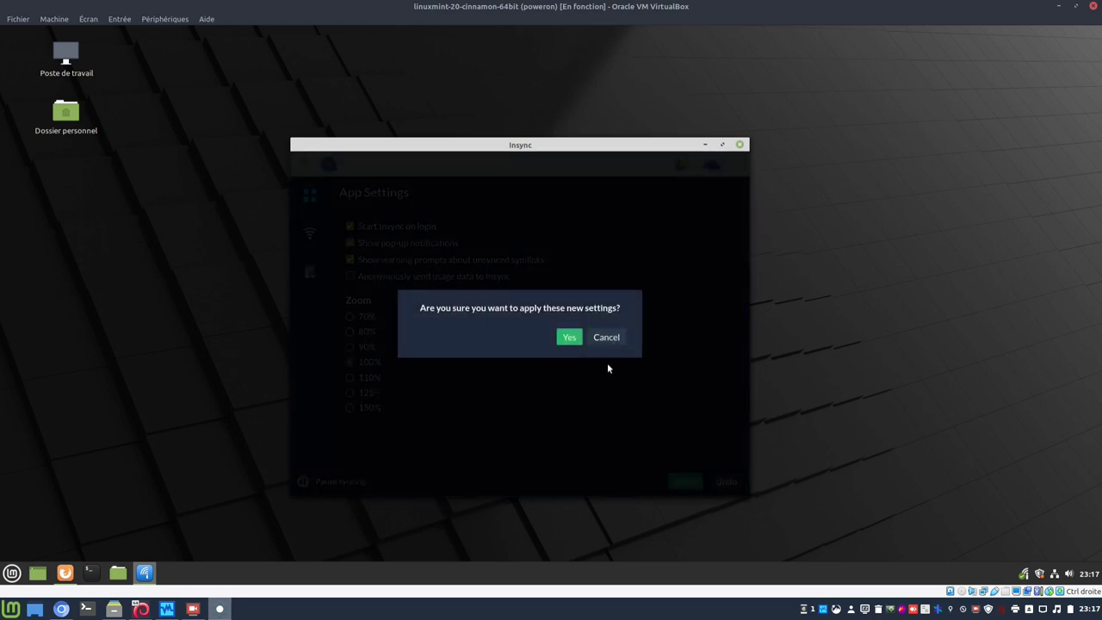
pyautogui.click(569, 336)
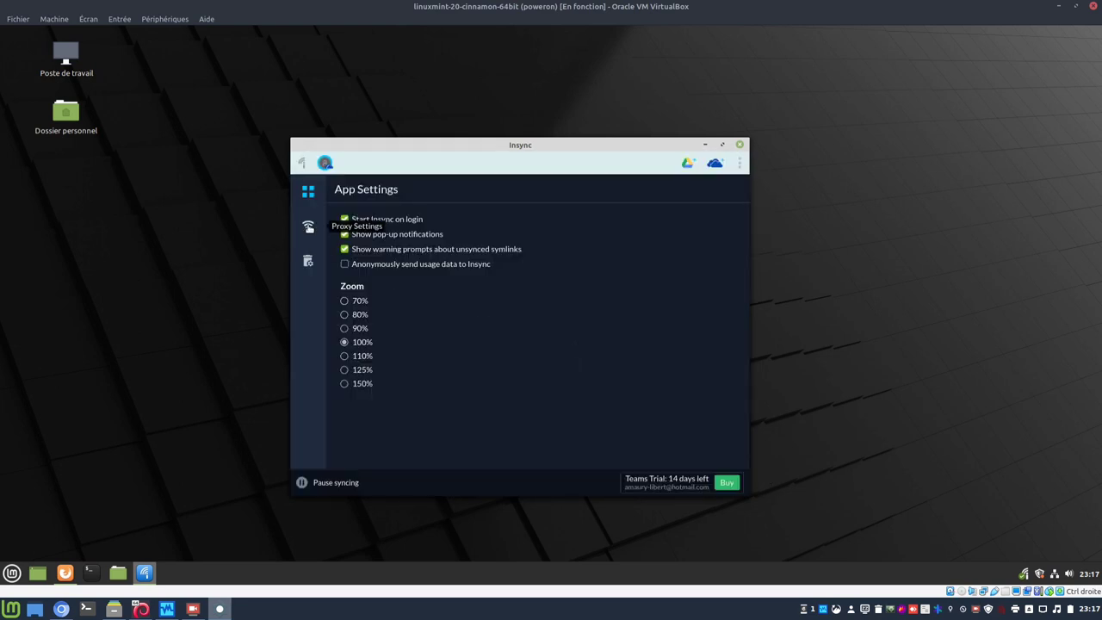
# - Look through the Proxy and Trash settings, peek at the system trash, then return to Files
pyautogui.click(309, 228)
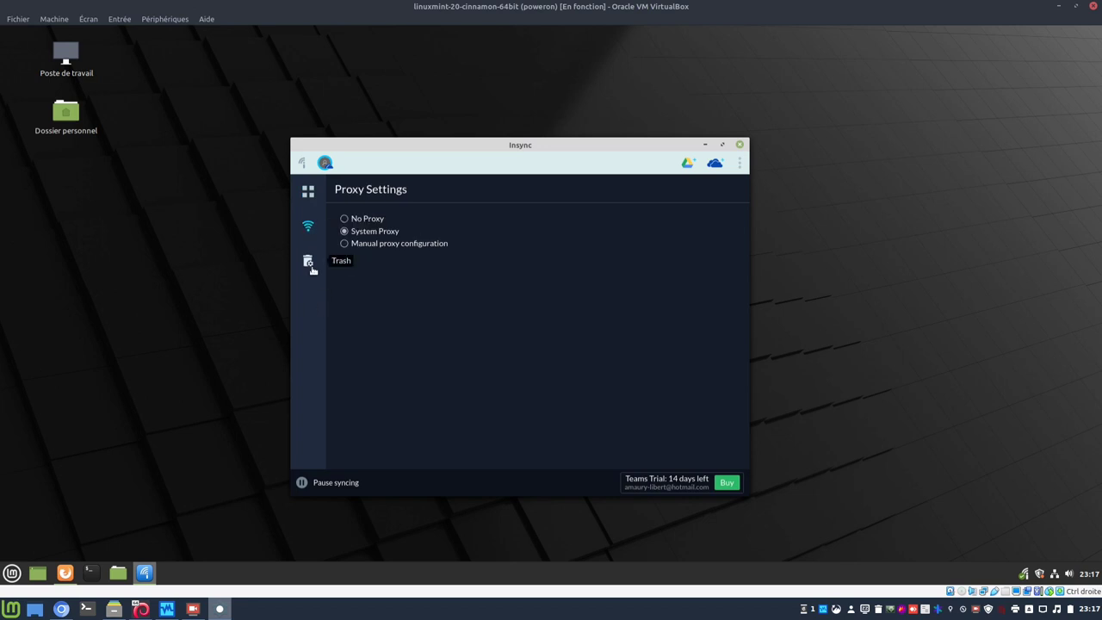
pyautogui.click(311, 261)
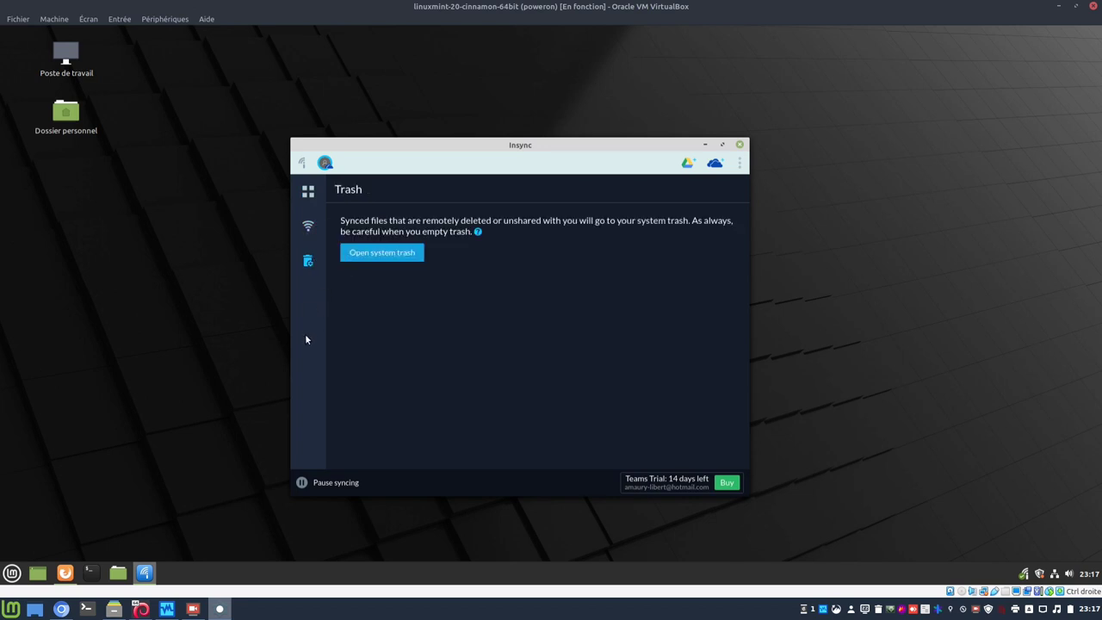
pyautogui.click(368, 255)
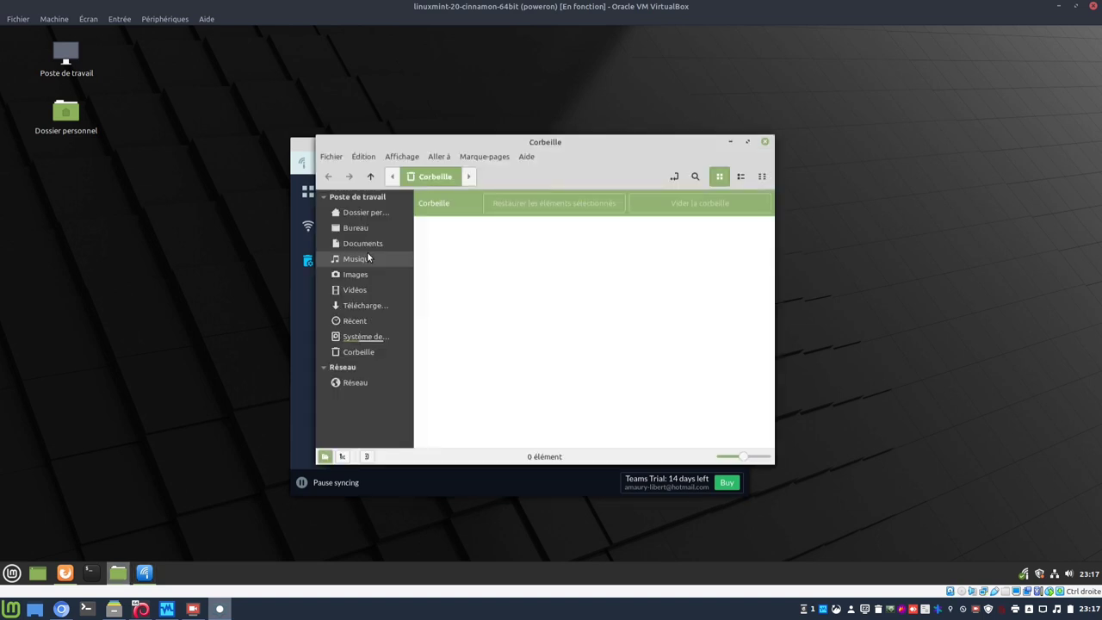
pyautogui.click(764, 141)
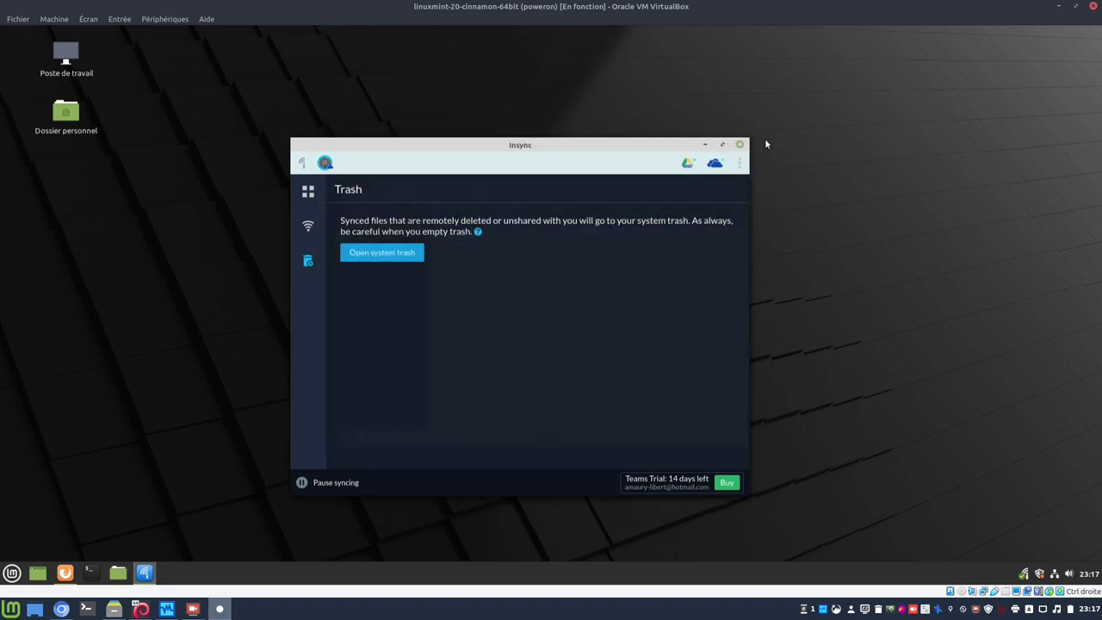
pyautogui.click(308, 193)
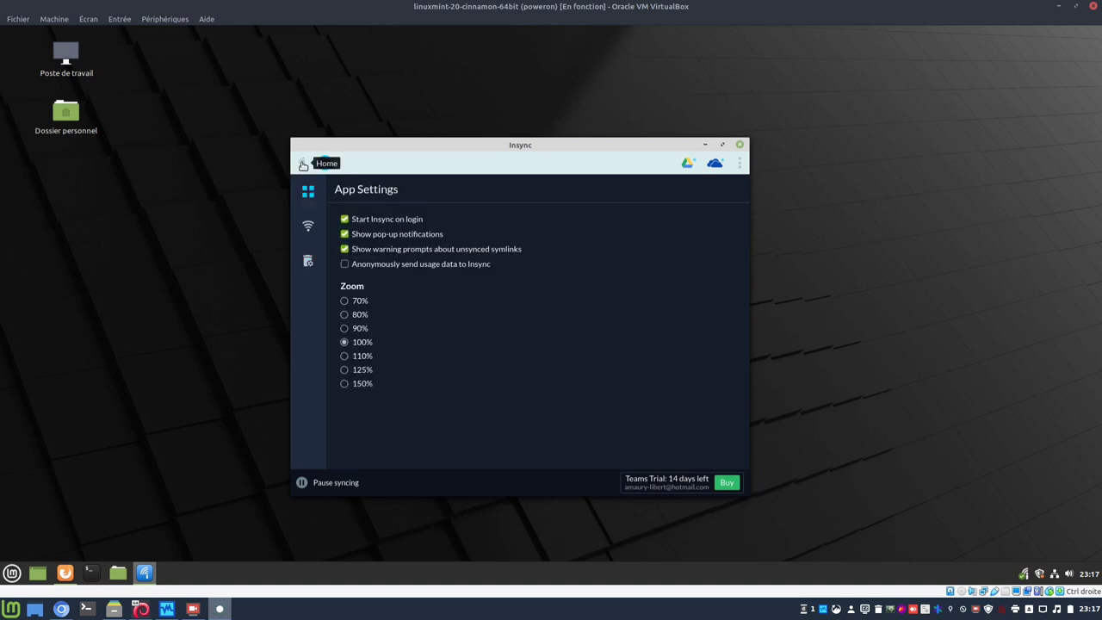
pyautogui.click(303, 165)
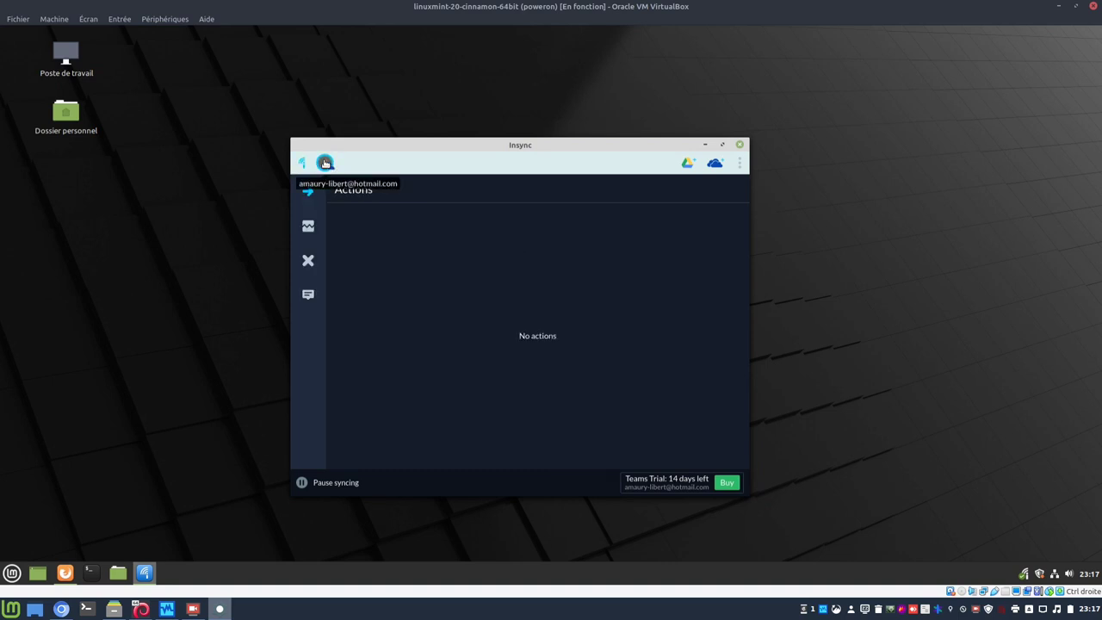
pyautogui.click(324, 163)
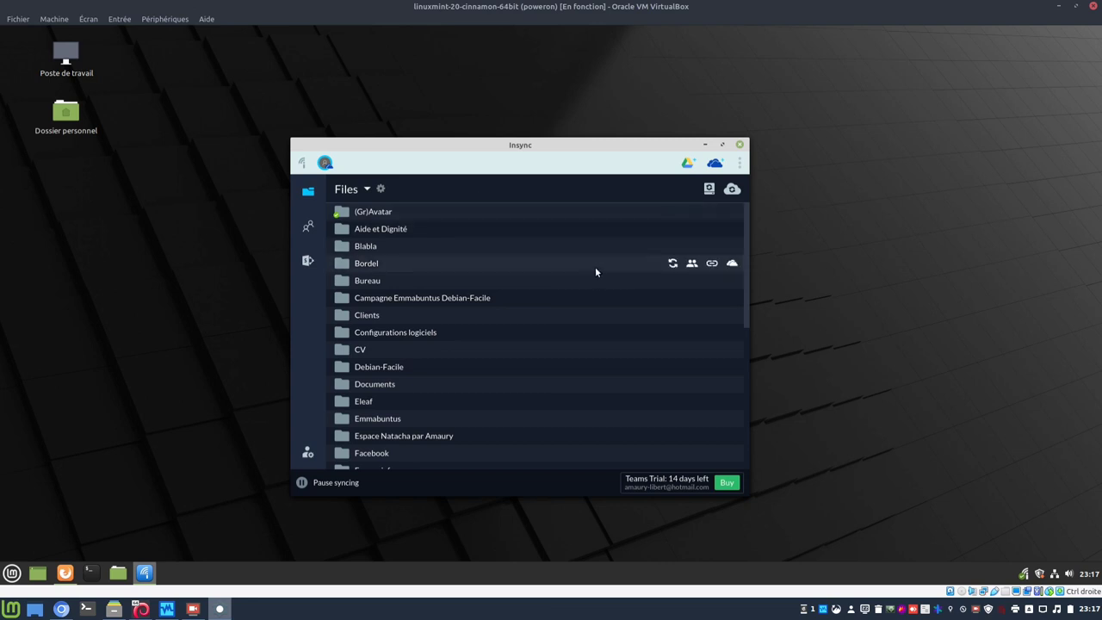
# - Open insync-nemo_3.1.4.40795_all.deb from Téléchargements in GDebi, then return to Dossier personnel
pyautogui.click(118, 572)
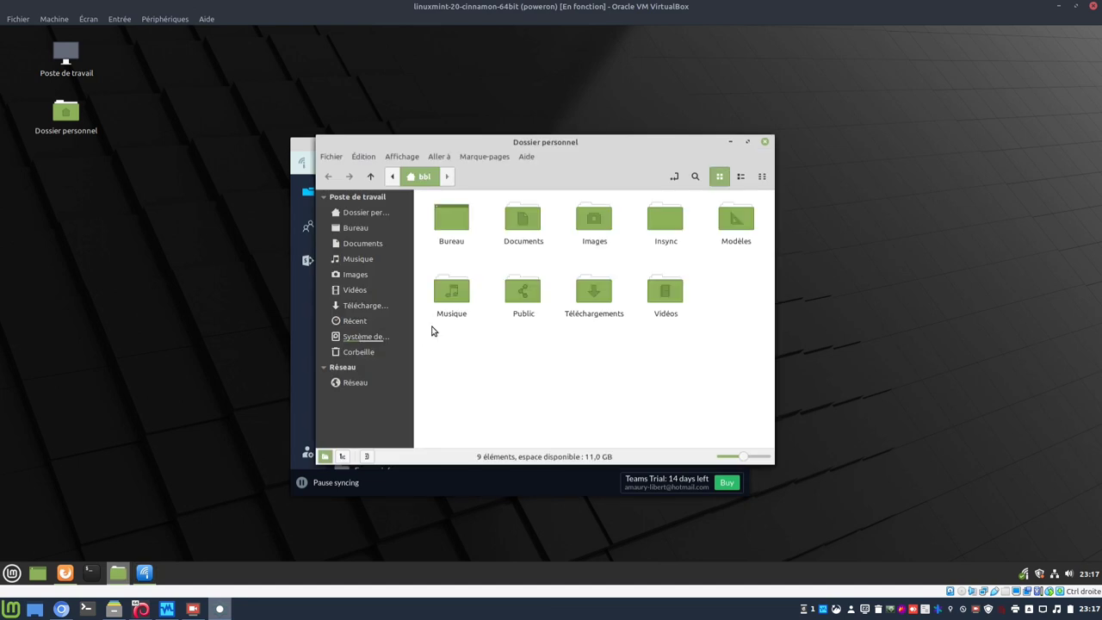
pyautogui.doubleClick(581, 291)
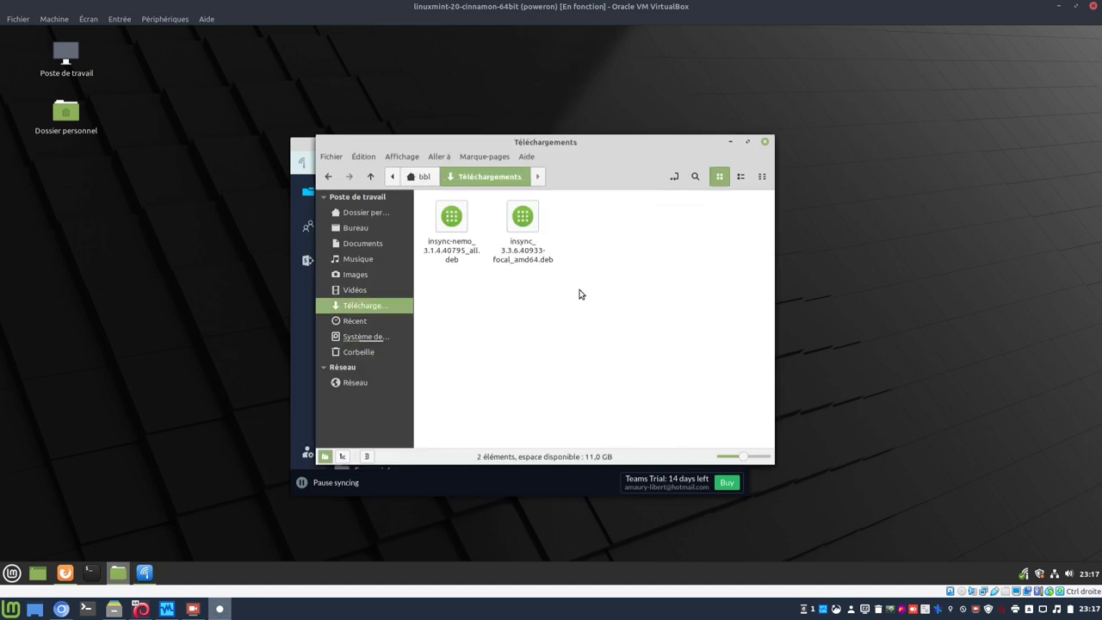
pyautogui.rightClick(451, 262)
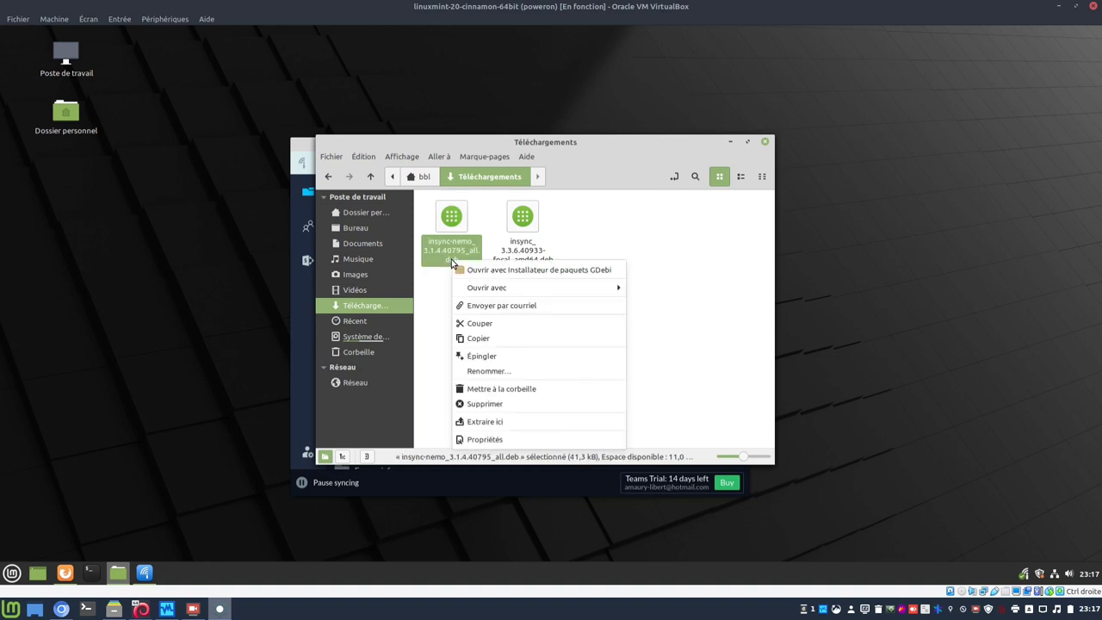
pyautogui.click(493, 270)
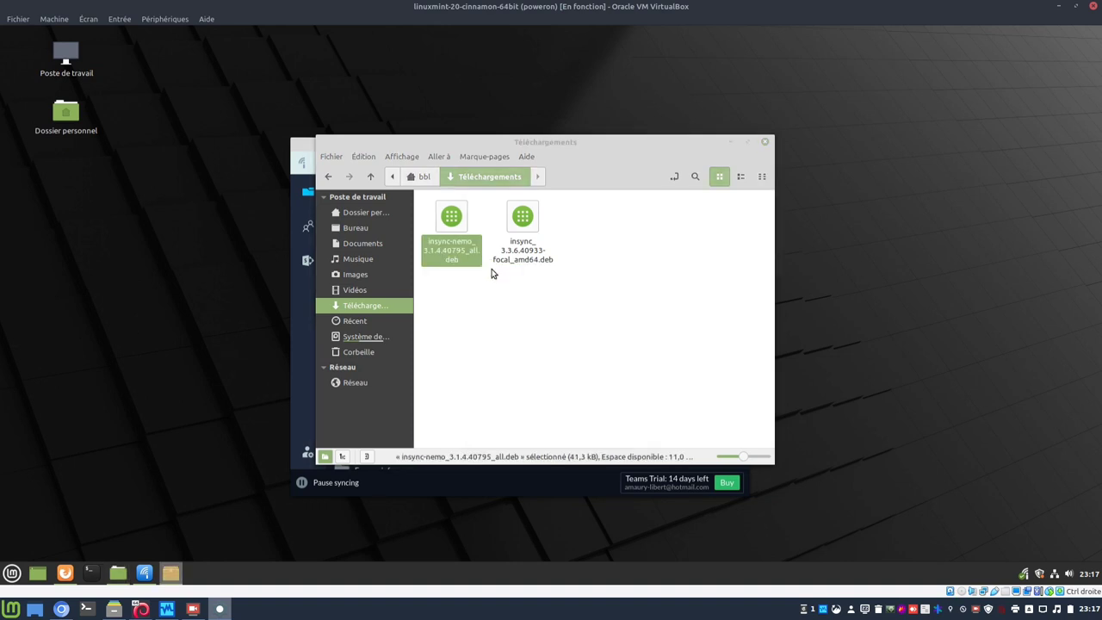
pyautogui.click(122, 573)
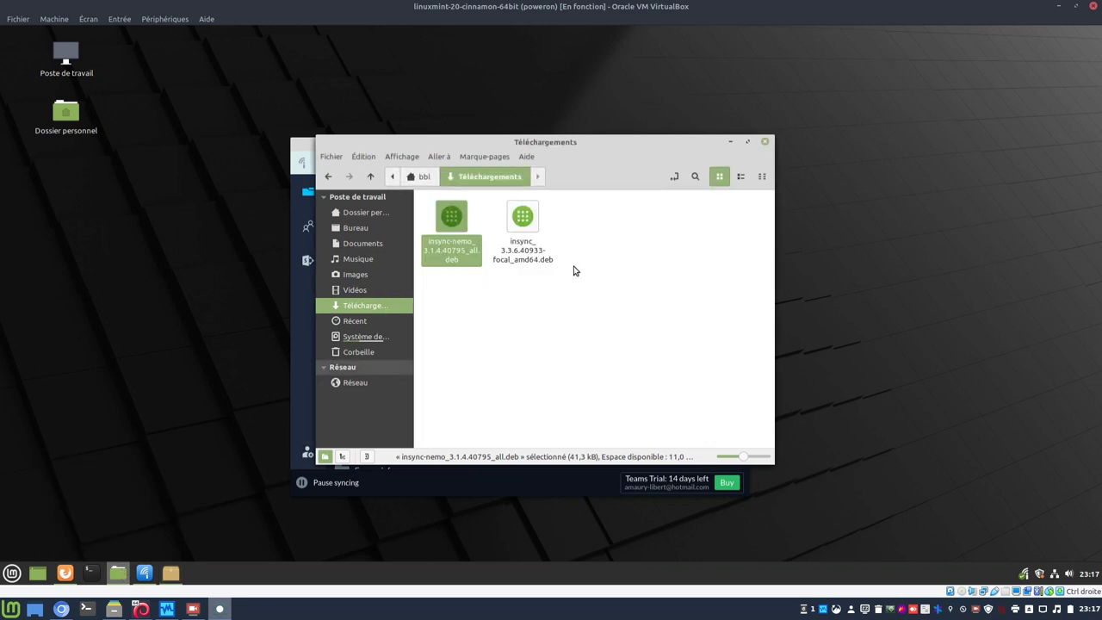
pyautogui.click(388, 213)
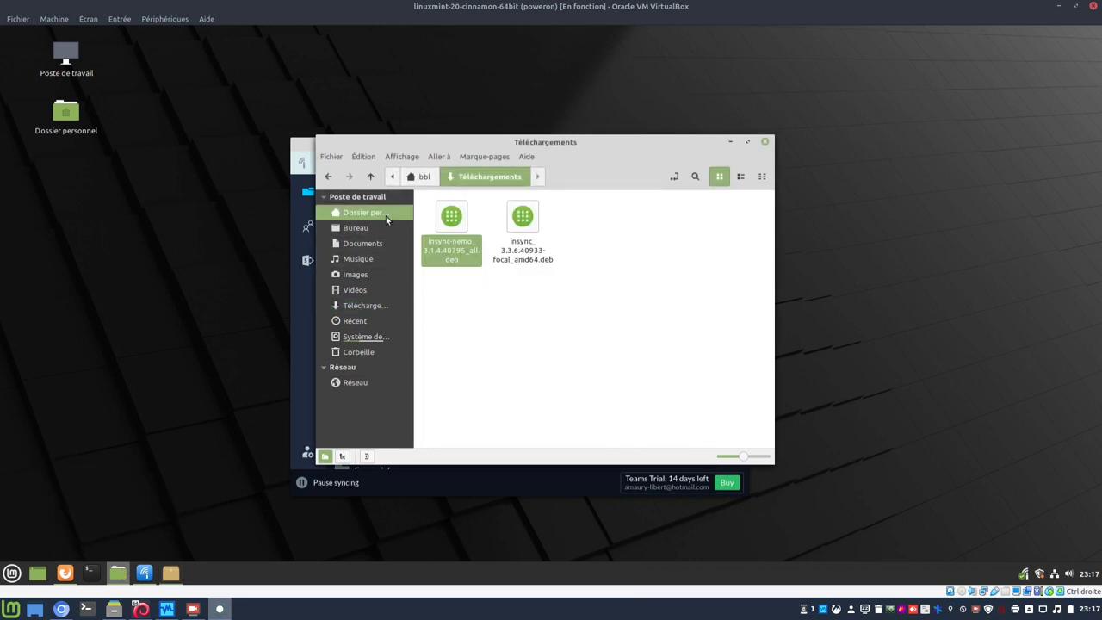
pyautogui.moveTo(537, 142); pyautogui.dragTo(520, 138)
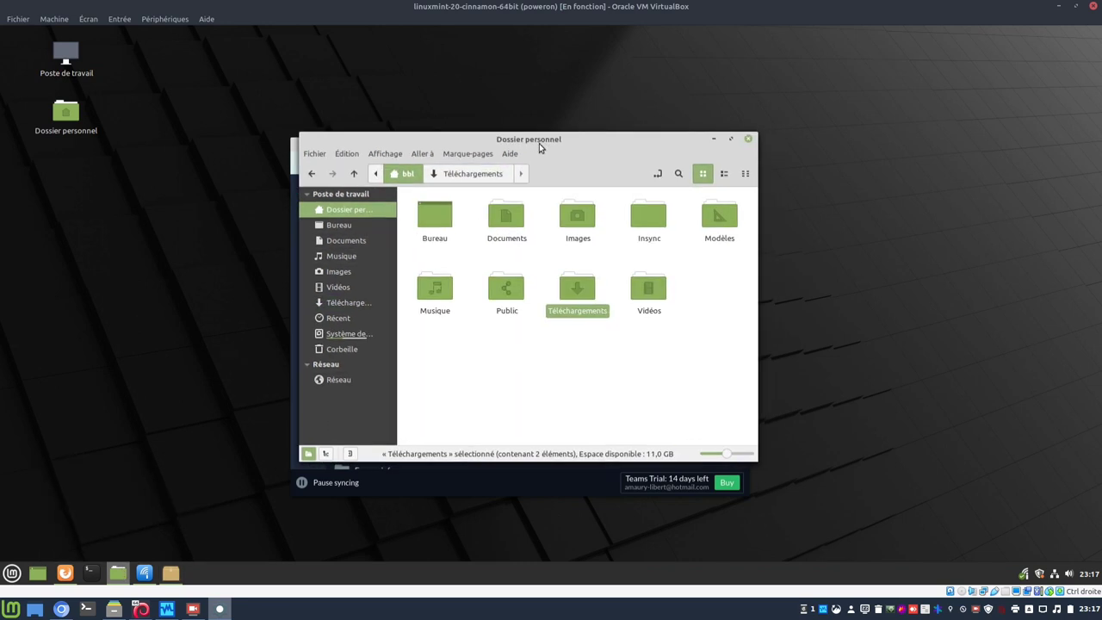
# - Browse Insync > account folder > OneDrive > (Gr)Avatar in Nemo, check its options, and close the window
pyautogui.click(602, 390)
pyautogui.doubleClick(650, 231)
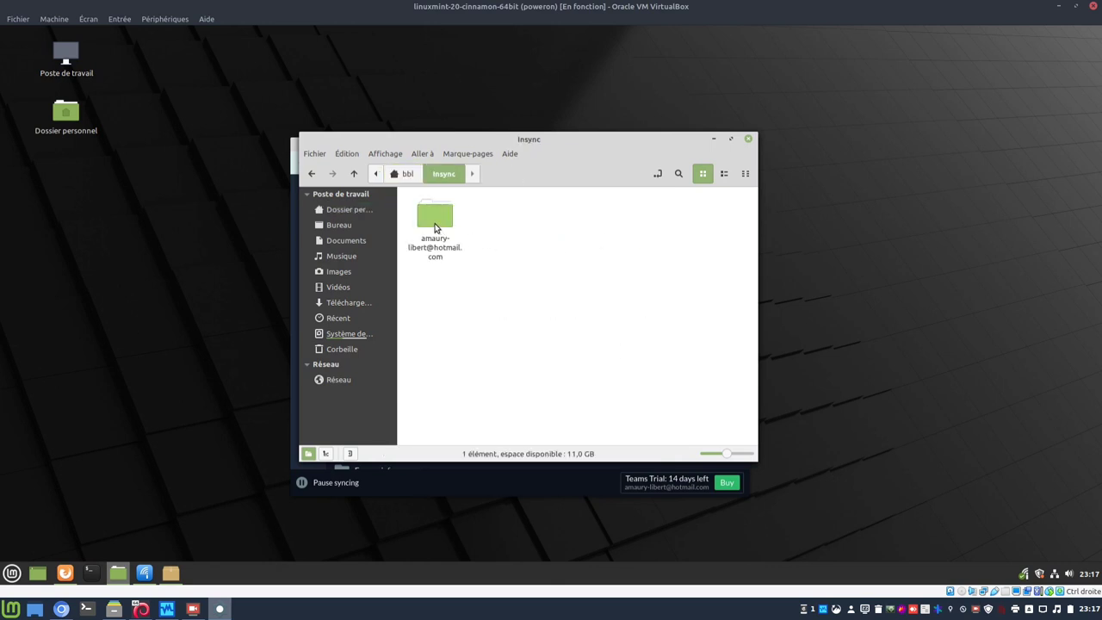
pyautogui.doubleClick(435, 227)
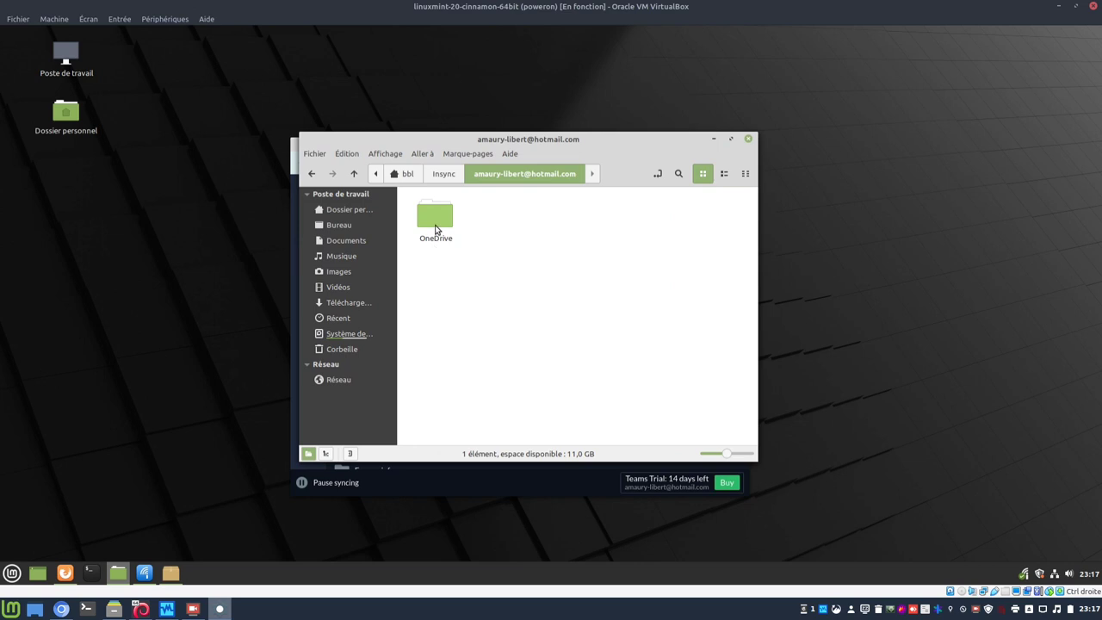
pyautogui.doubleClick(435, 229)
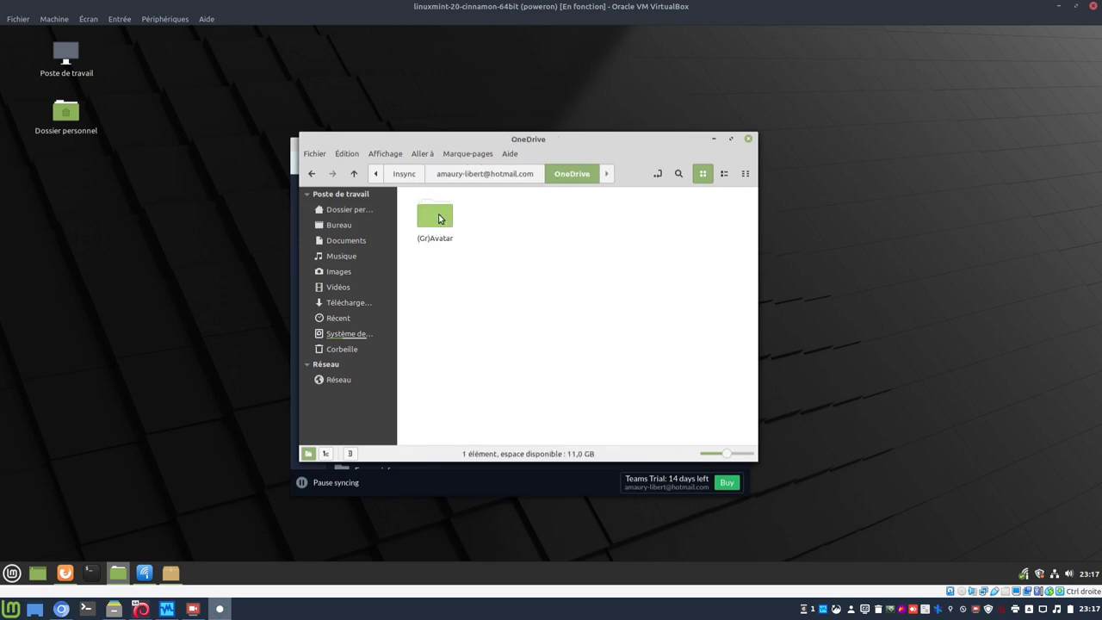
pyautogui.doubleClick(438, 219)
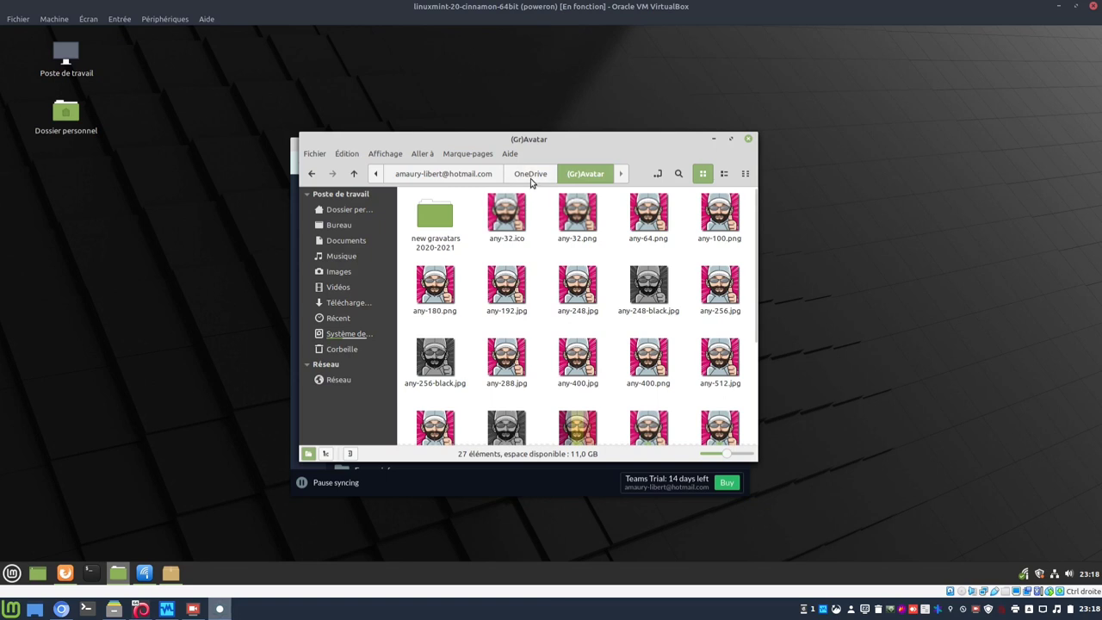
pyautogui.click(530, 176)
pyautogui.rightClick(437, 229)
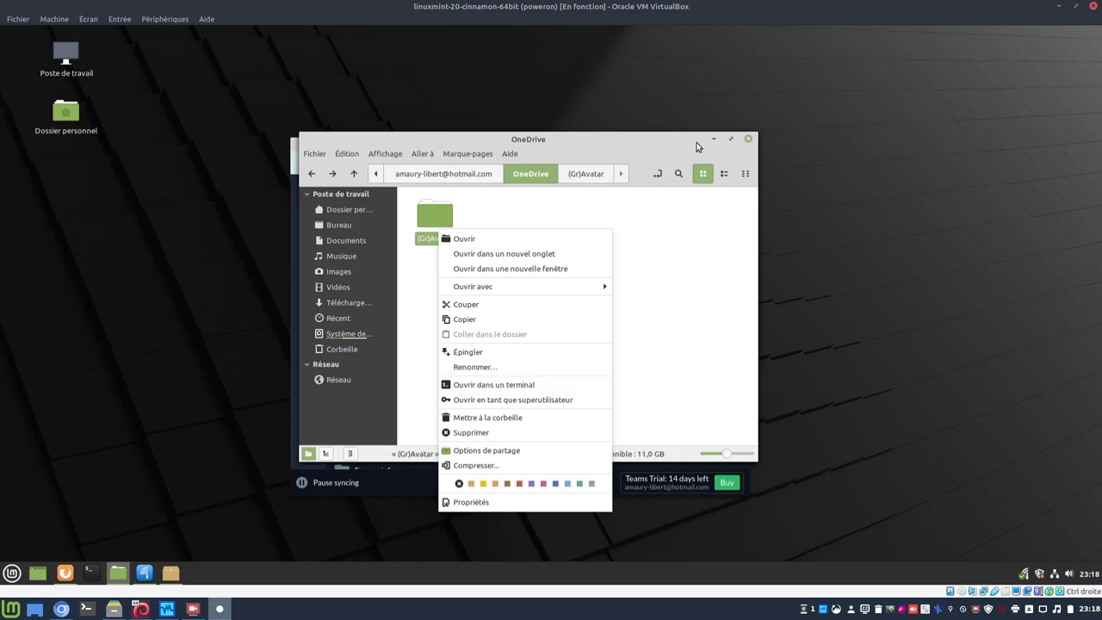
pyautogui.click(748, 143)
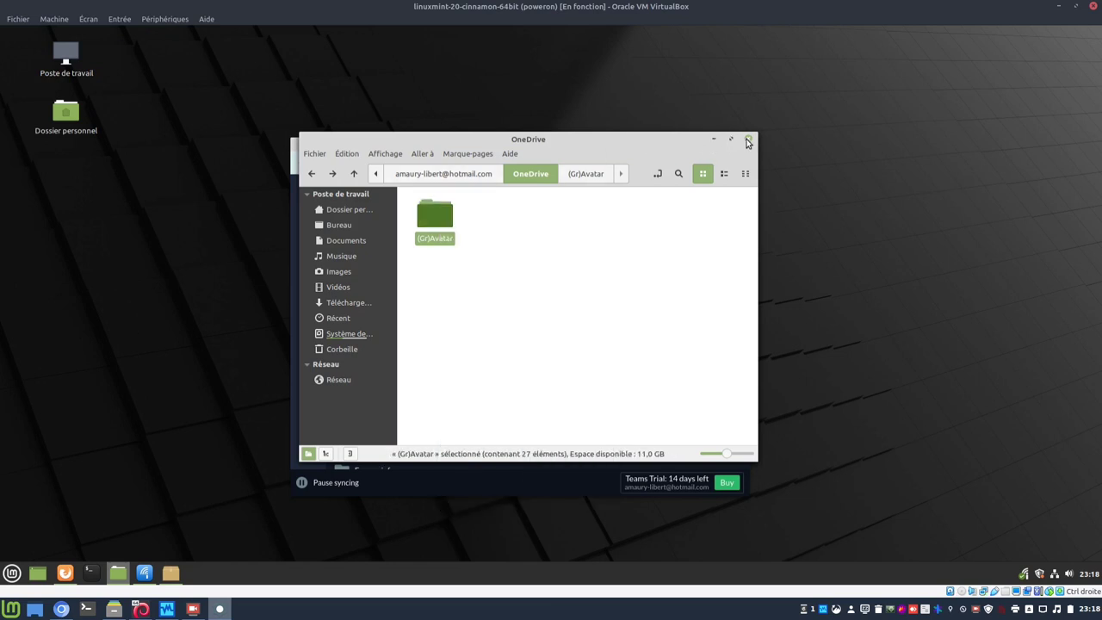
pyautogui.click(747, 142)
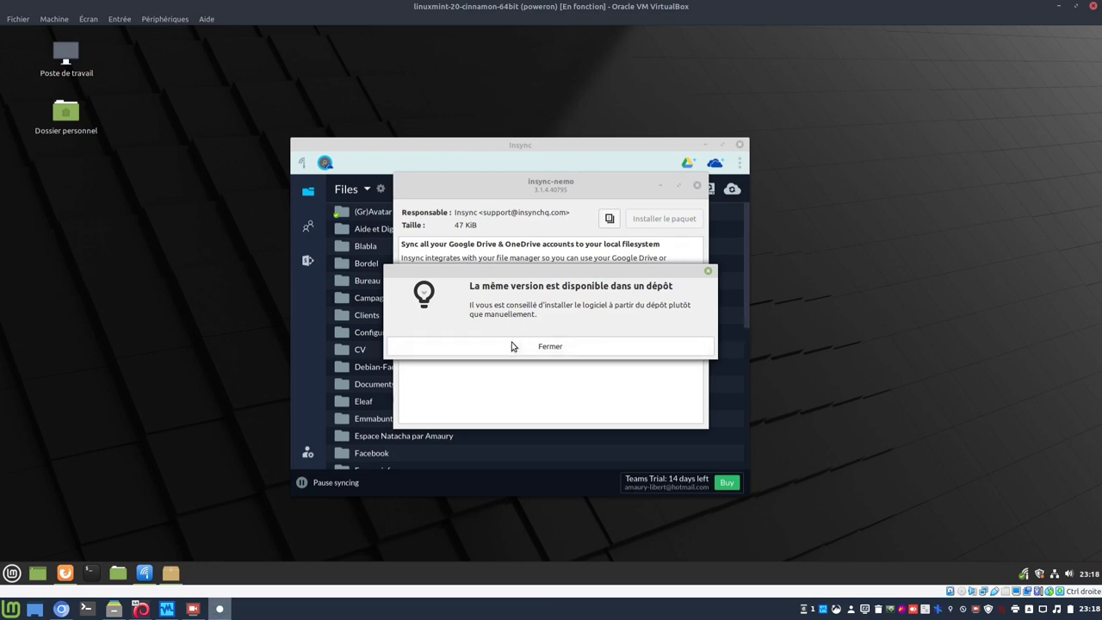
# - Dismiss the repository notice and install insync-nemo 3.1.4.40795, authenticating with the account password
pyautogui.click(513, 346)
pyautogui.click(666, 220)
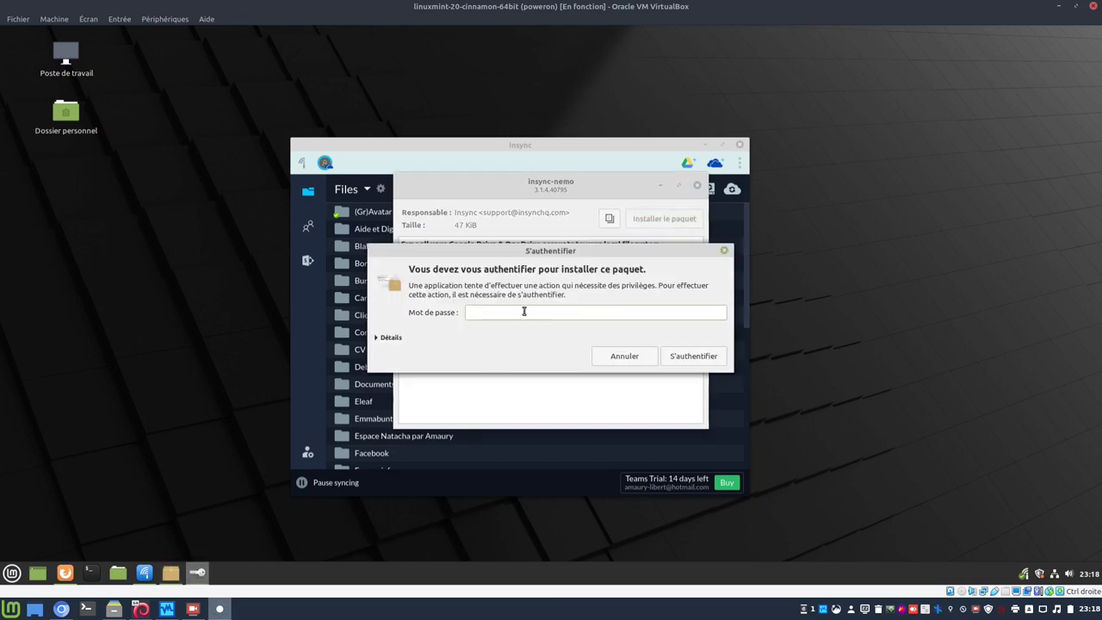
pyautogui.write('•')
pyautogui.press('Return')
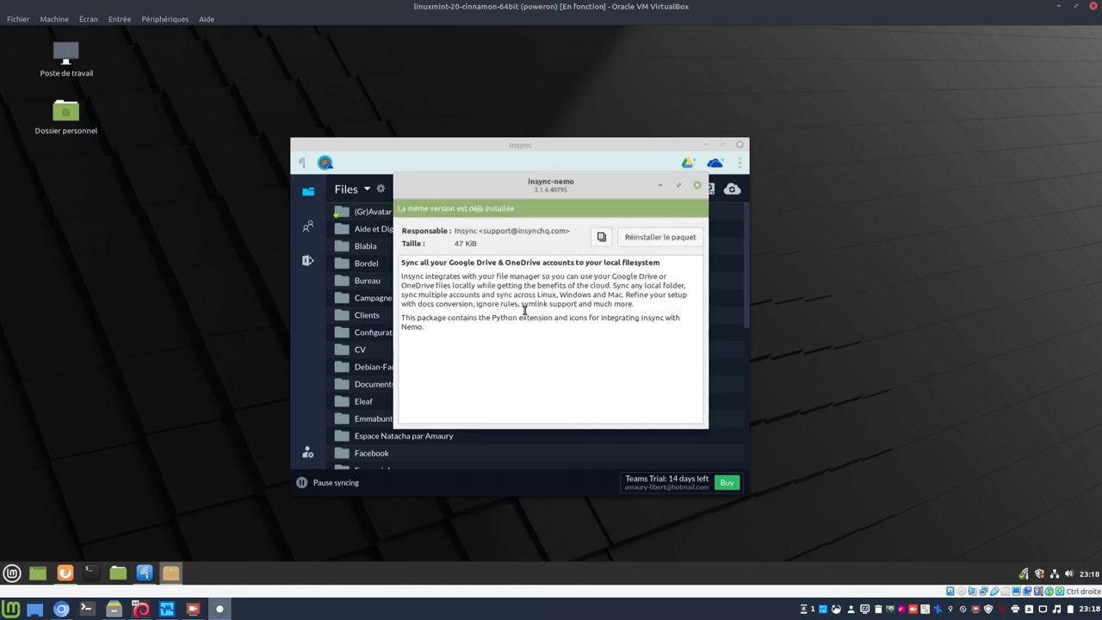
# - Close Insync and the package installer, then open the file manager at the home folder
pyautogui.click(741, 145)
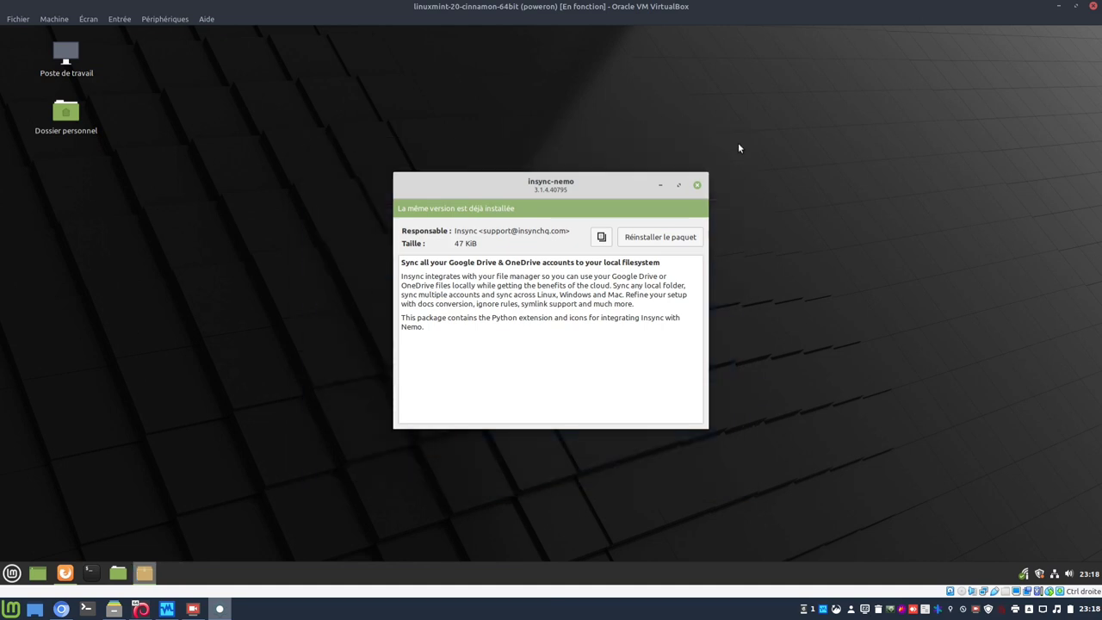
pyautogui.click(697, 185)
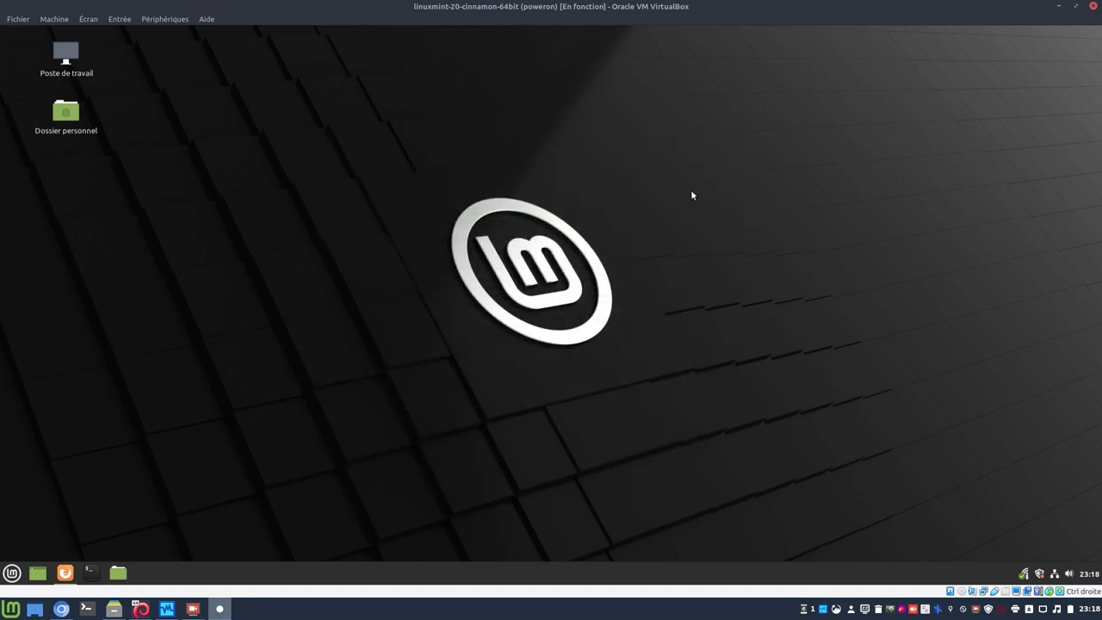
pyautogui.click(120, 572)
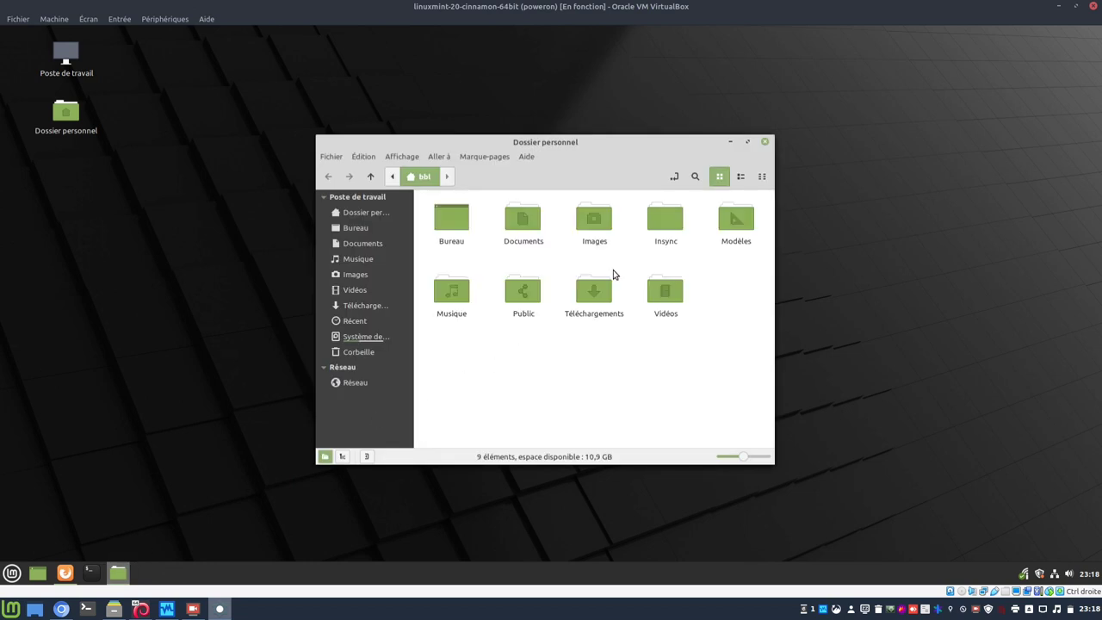
# - Browse into Insync > account folder > OneDrive and inspect the (Gr)Avatar folder's context menu
pyautogui.doubleClick(651, 230)
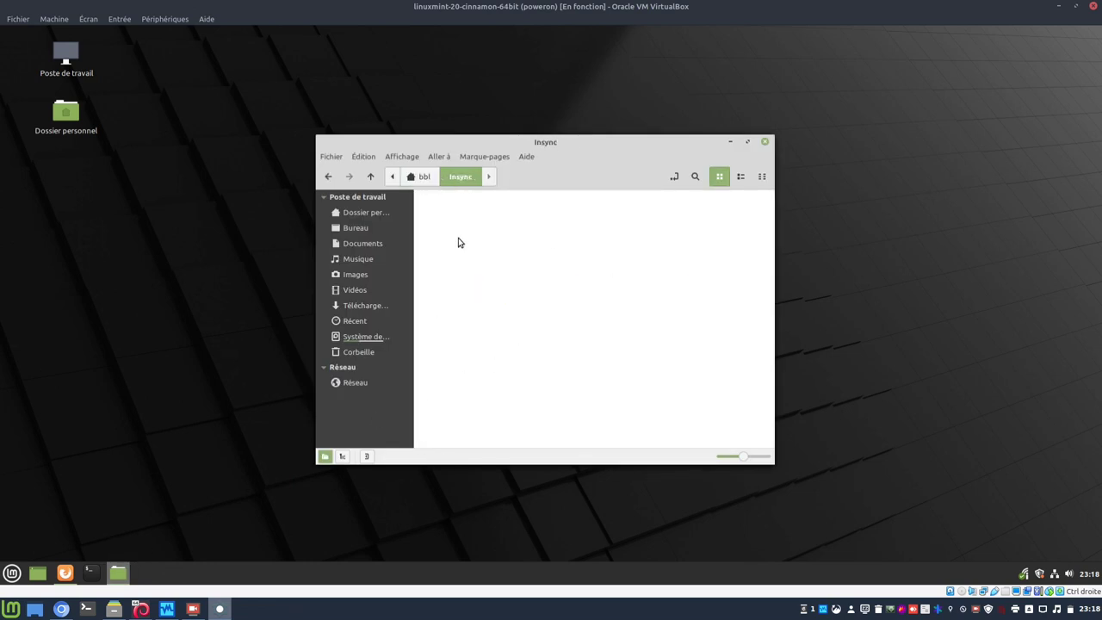
pyautogui.doubleClick(449, 229)
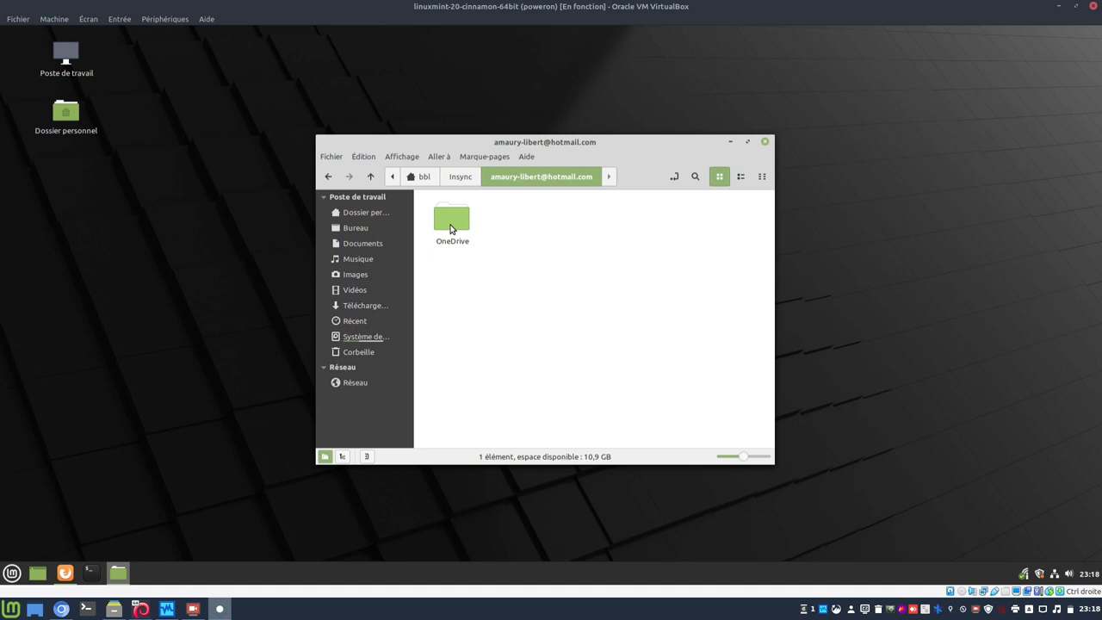
pyautogui.doubleClick(449, 229)
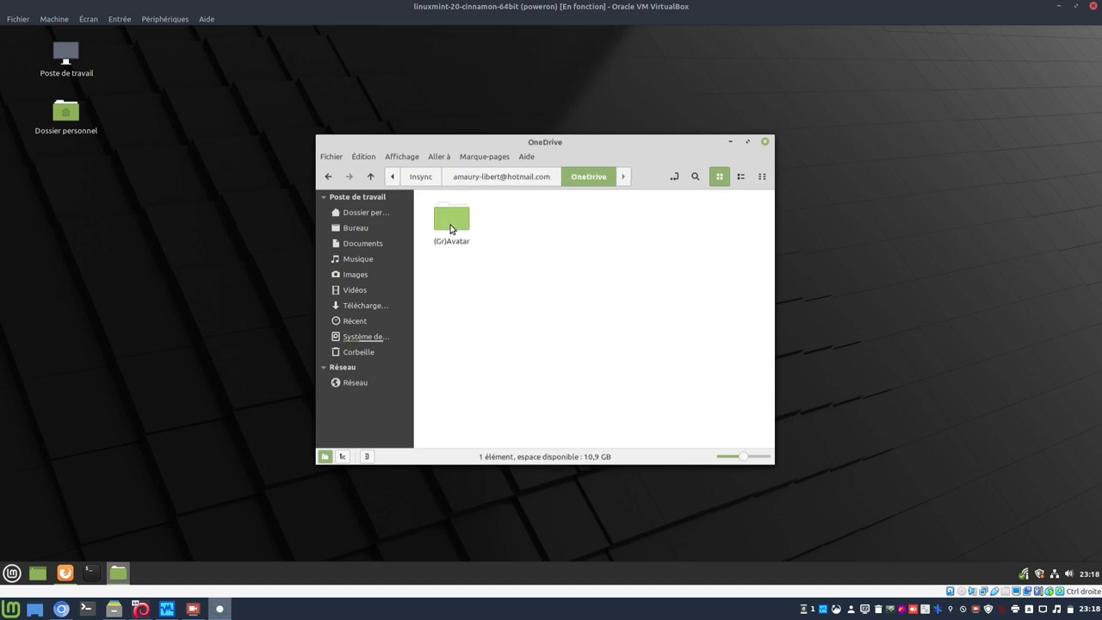
pyautogui.rightClick(450, 229)
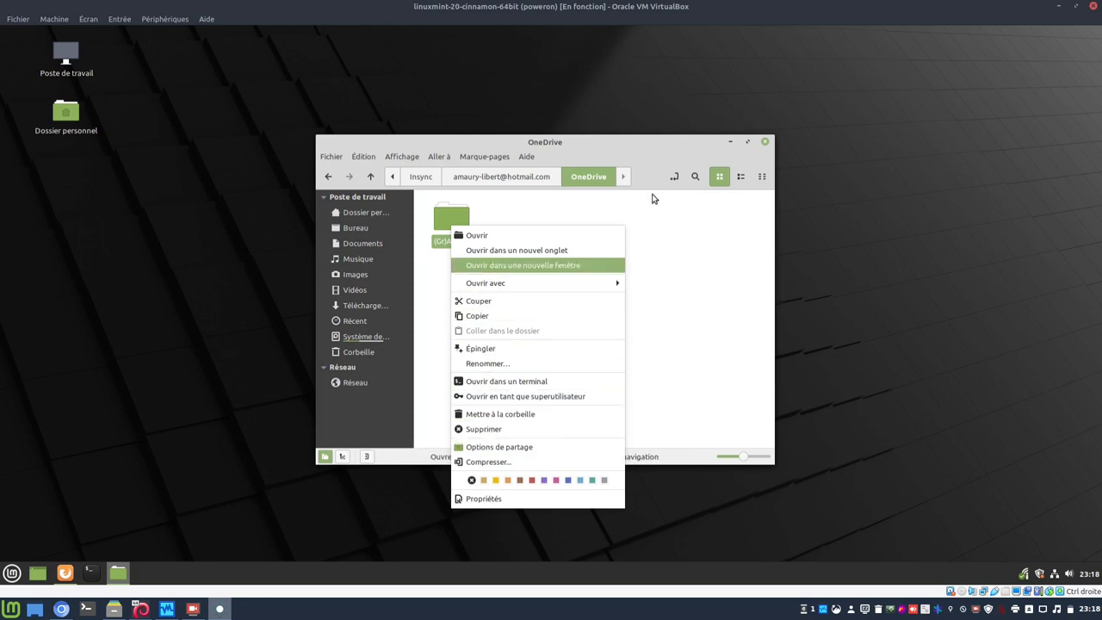
pyautogui.click(670, 147)
# - Close the file manager, log out of the Cinnamon session and log back in with the password
pyautogui.click(764, 143)
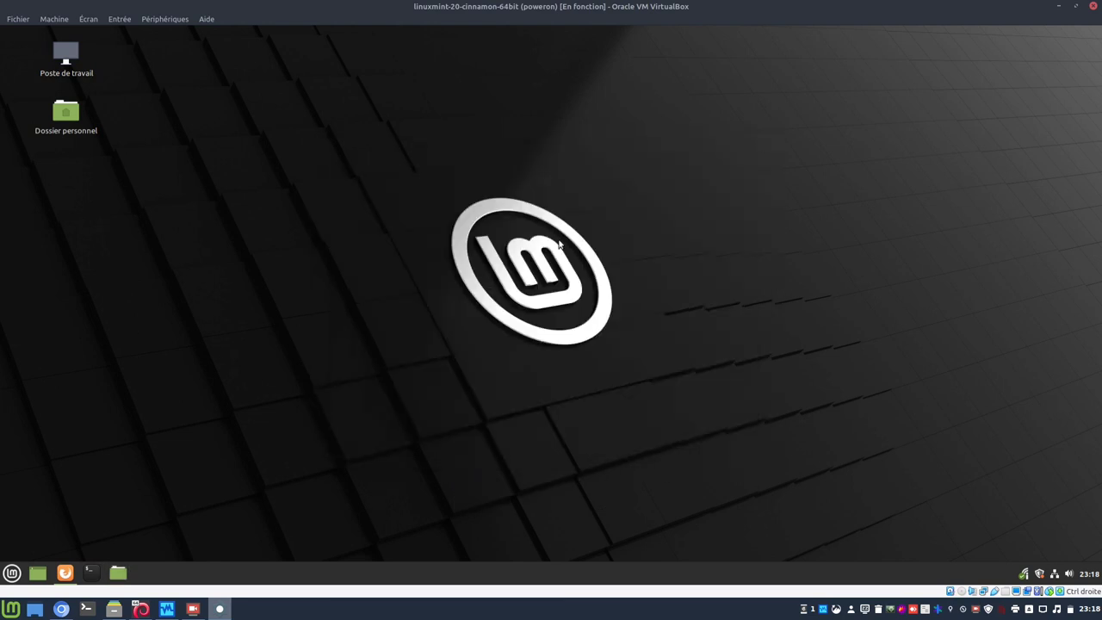
pyautogui.click(11, 573)
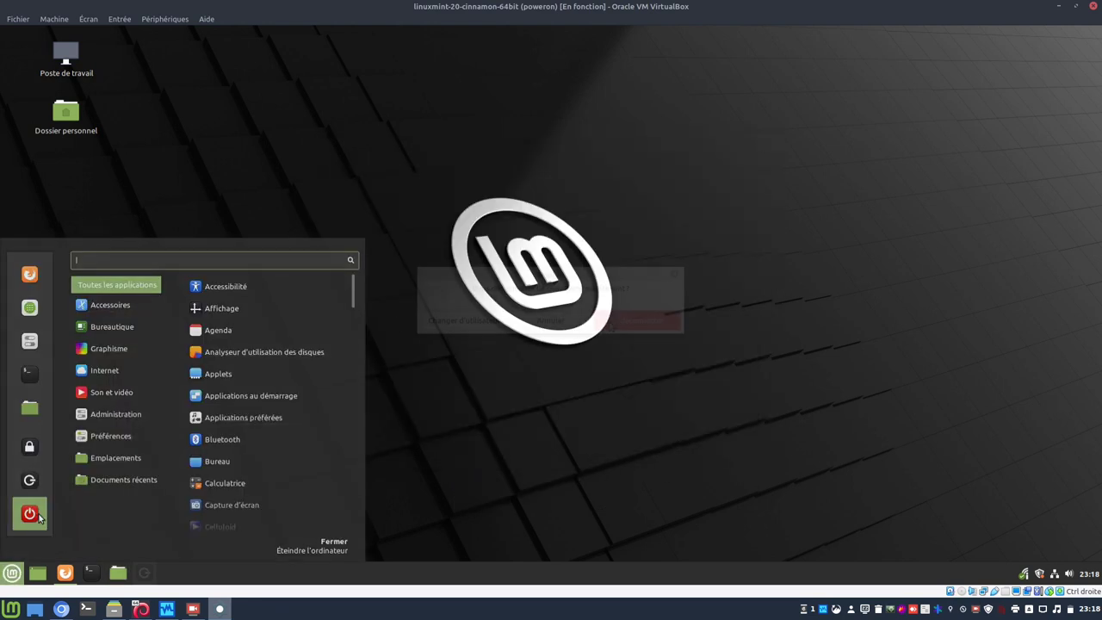
pyautogui.click(27, 511)
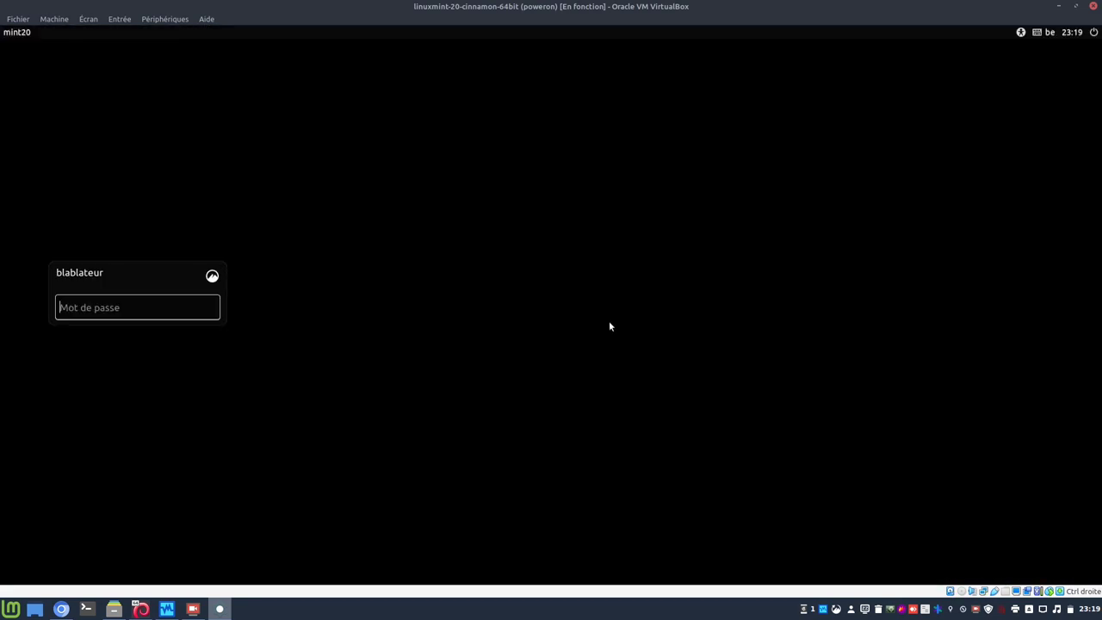
pyautogui.press('Return')
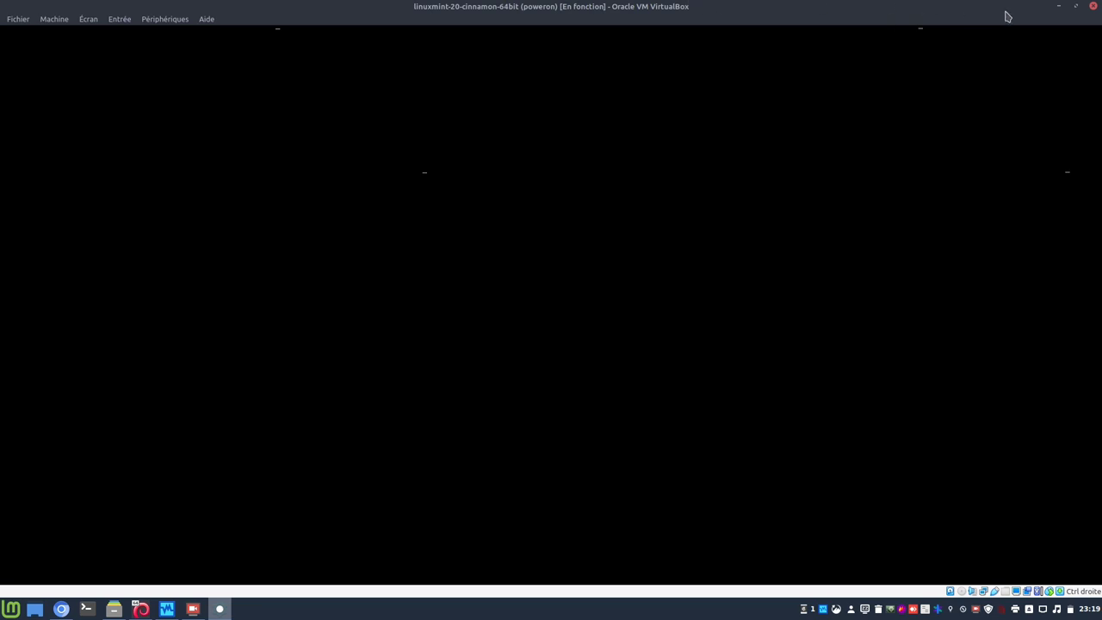
# - Power off the VM without restoring the snapshot, restart it from VirtualBox Manager and log in
pyautogui.click(1092, 6)
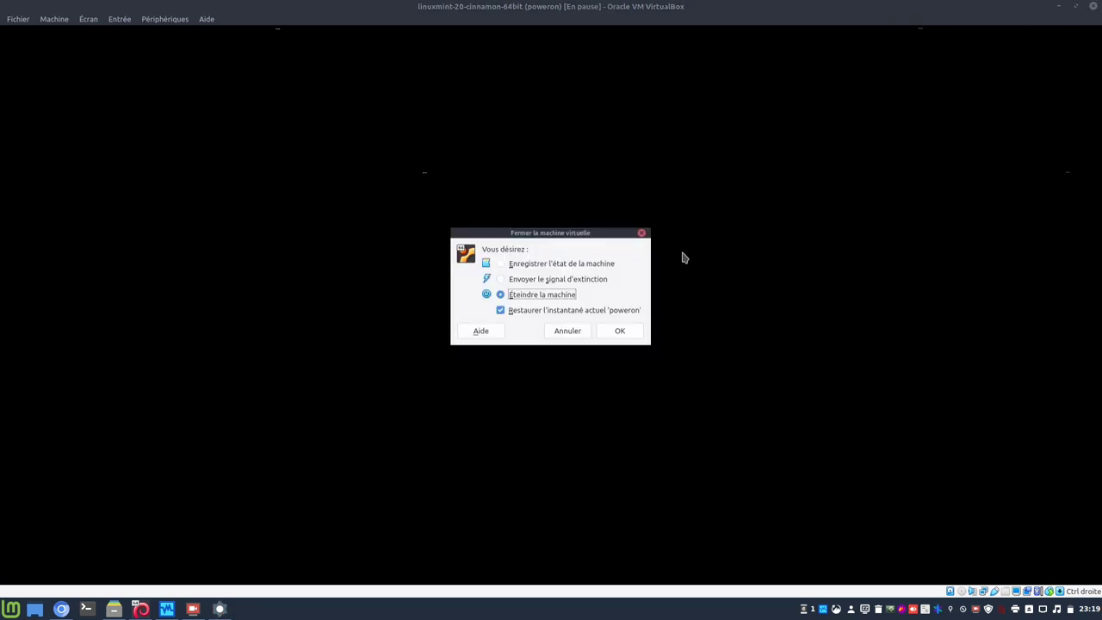
pyautogui.click(589, 312)
pyautogui.click(616, 331)
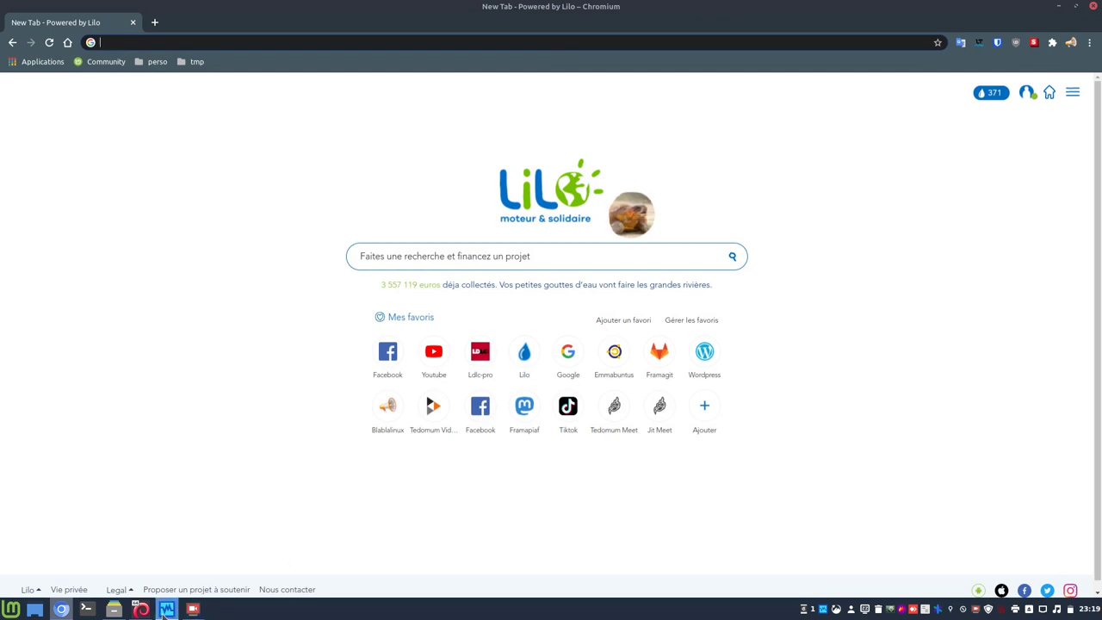
pyautogui.click(166, 608)
pyautogui.click(669, 50)
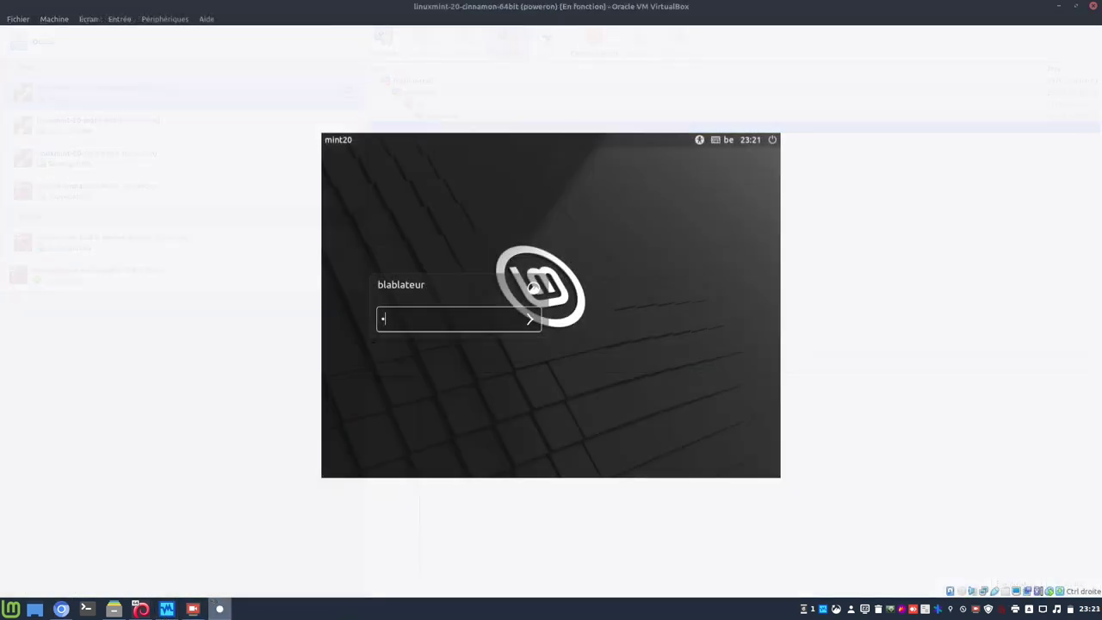
pyautogui.press('Return')
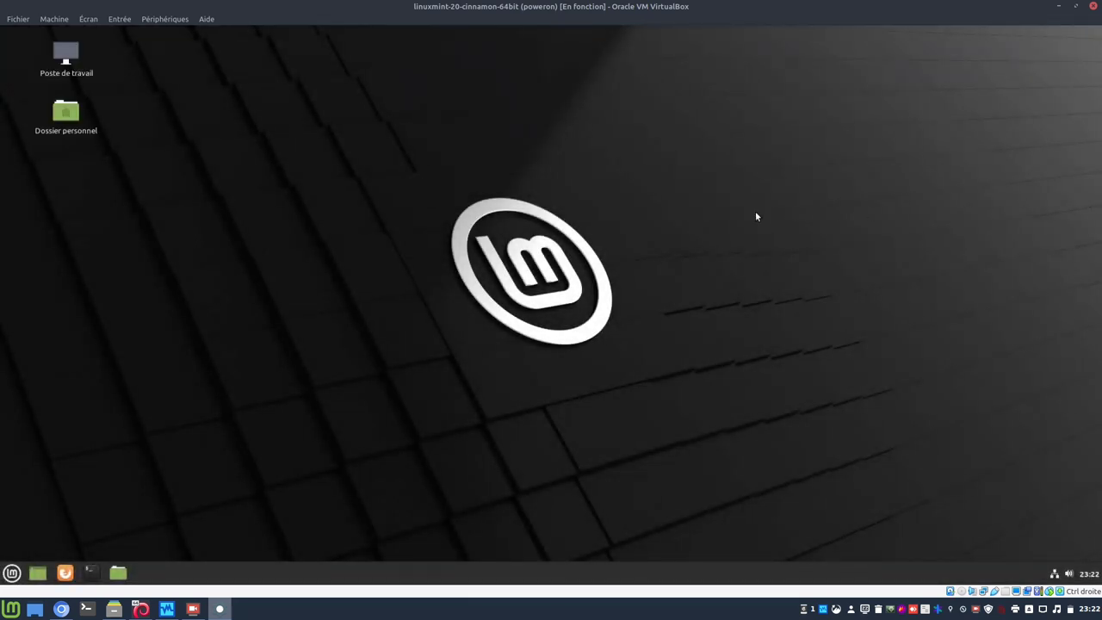
# - Open the home folder and launch Insync > Sync on the Insync folder
pyautogui.click(122, 574)
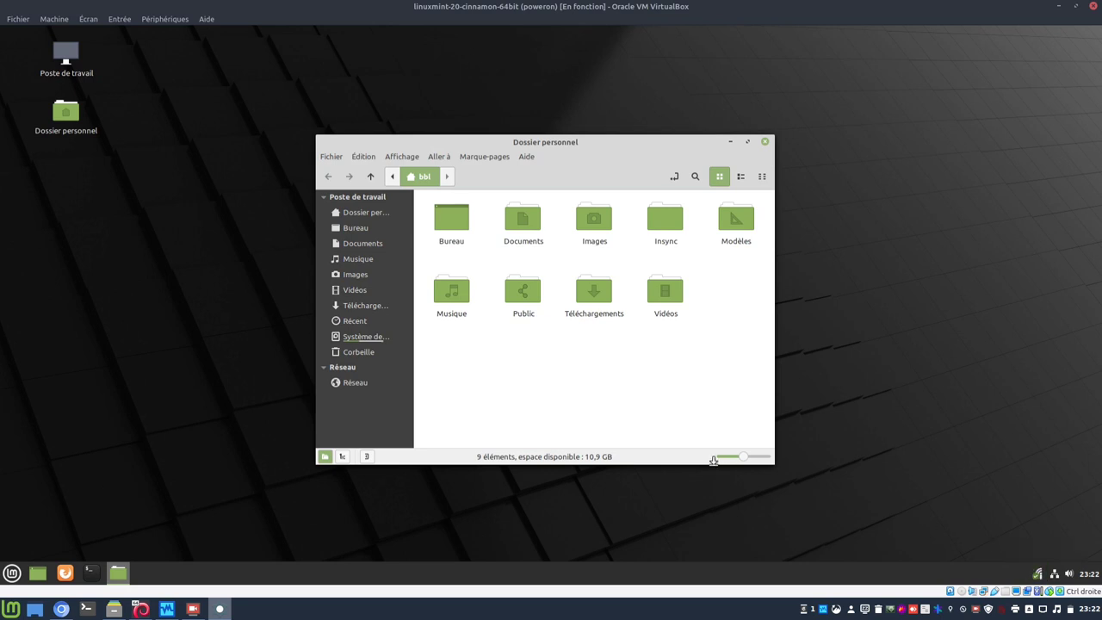
pyautogui.rightClick(670, 224)
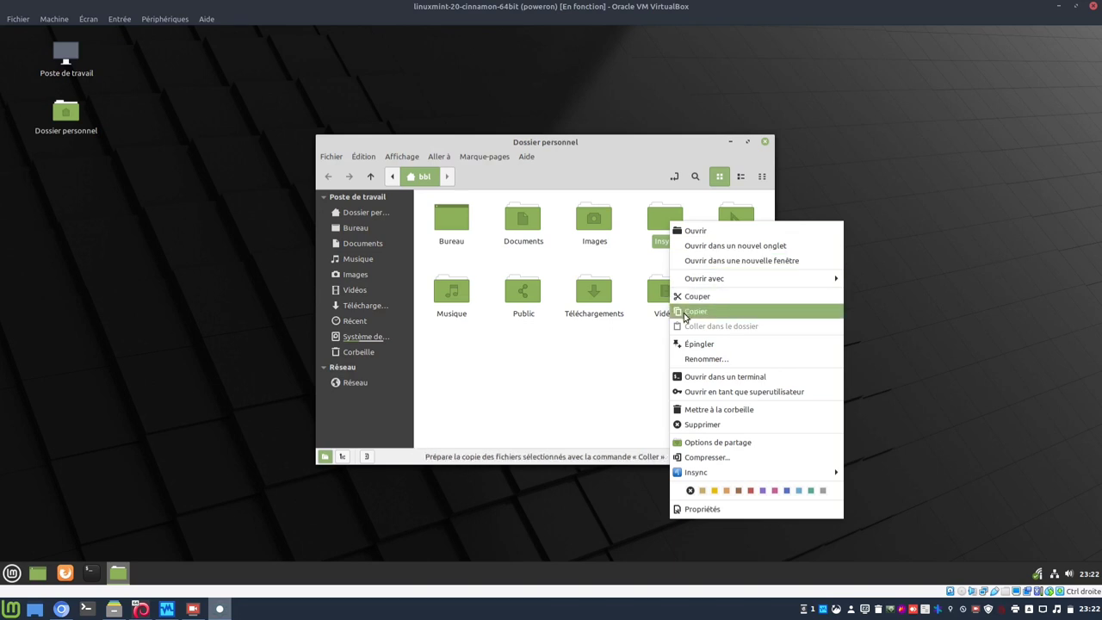
pyautogui.moveTo(704, 472)
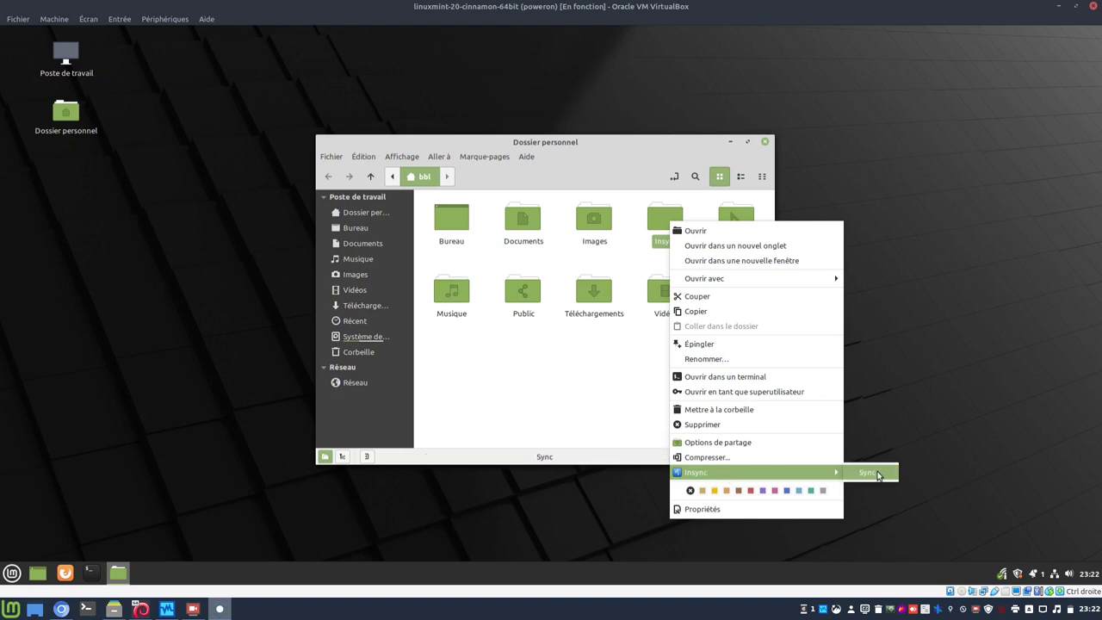
pyautogui.click(867, 472)
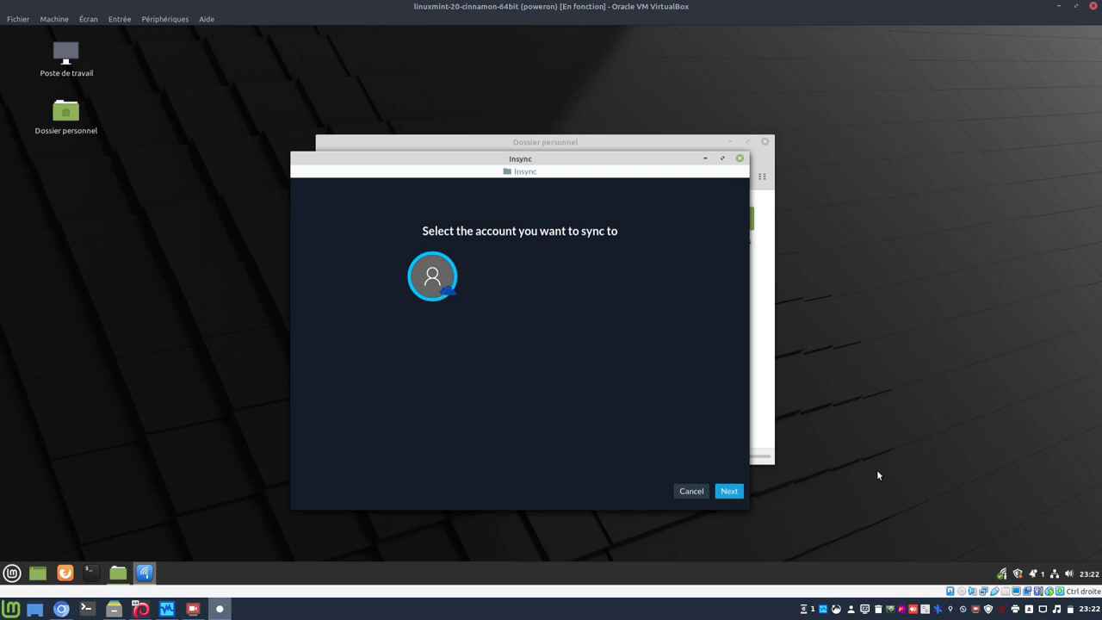
# - Step forward and back in the sync-target wizard, then close it without syncing
pyautogui.click(729, 492)
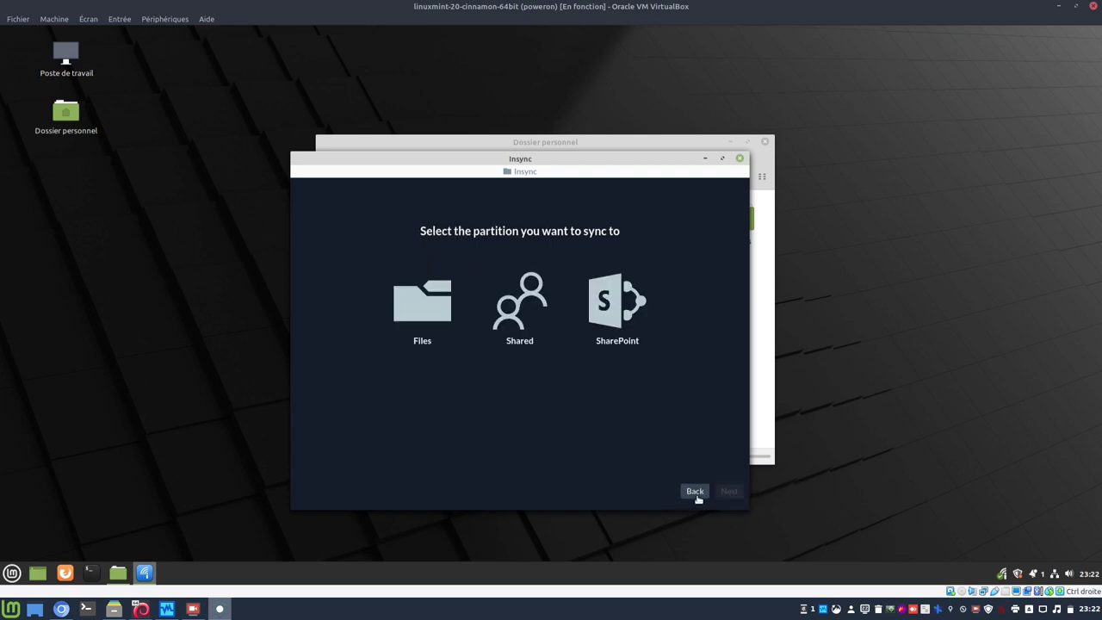
pyautogui.click(695, 491)
pyautogui.click(740, 160)
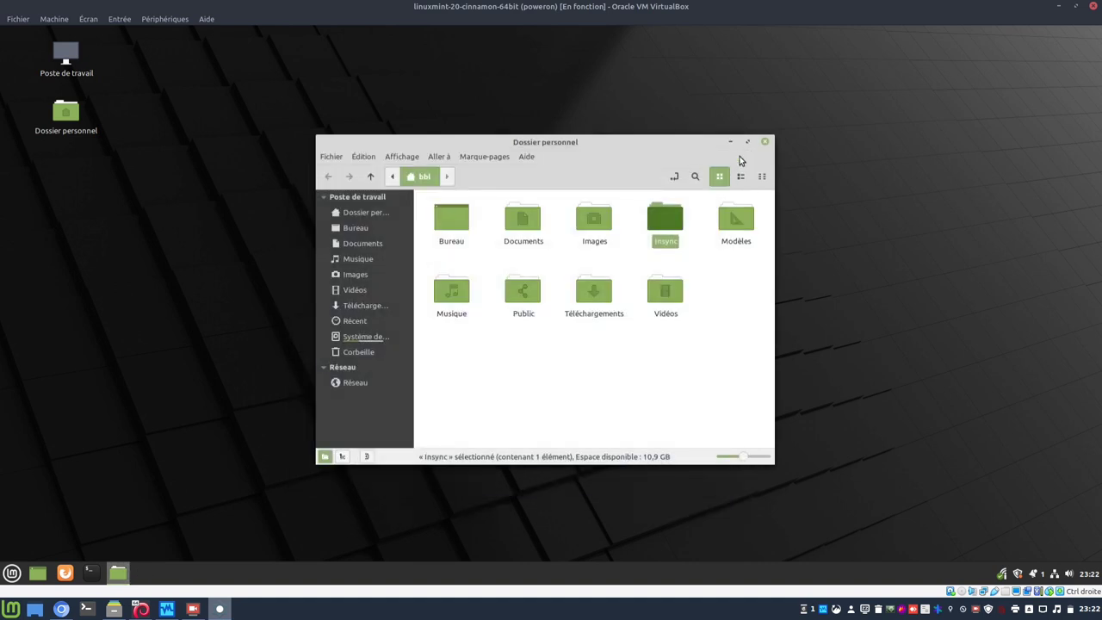
# - Reopen the Insync folder and its account folder, showing OneDrive's green synced check emblem
pyautogui.doubleClick(671, 216)
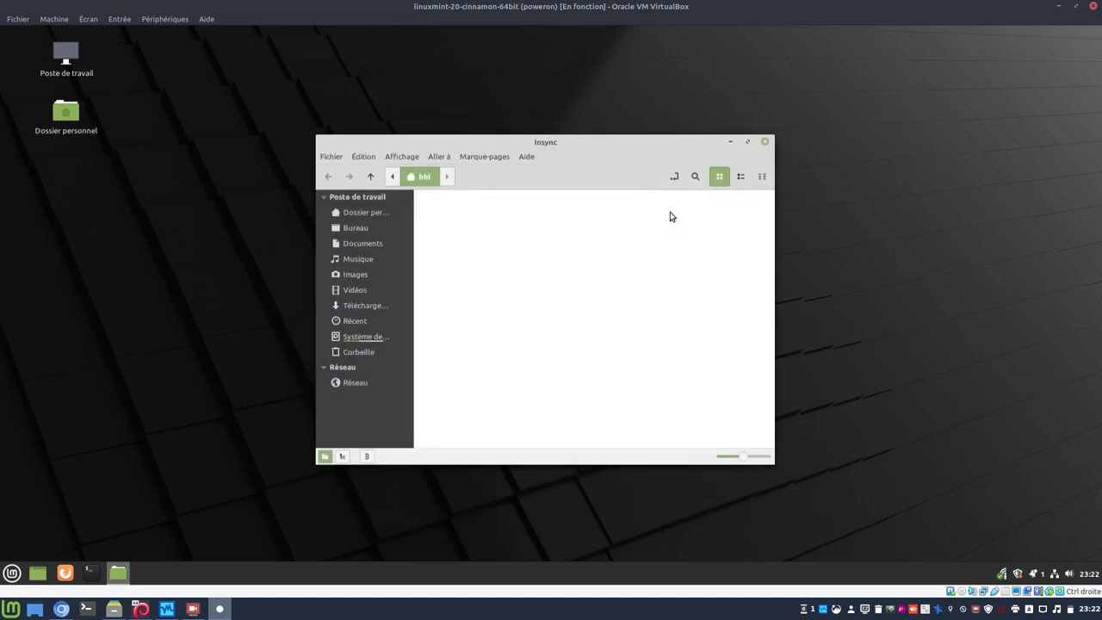
pyautogui.click(414, 178)
pyautogui.rightClick(524, 219)
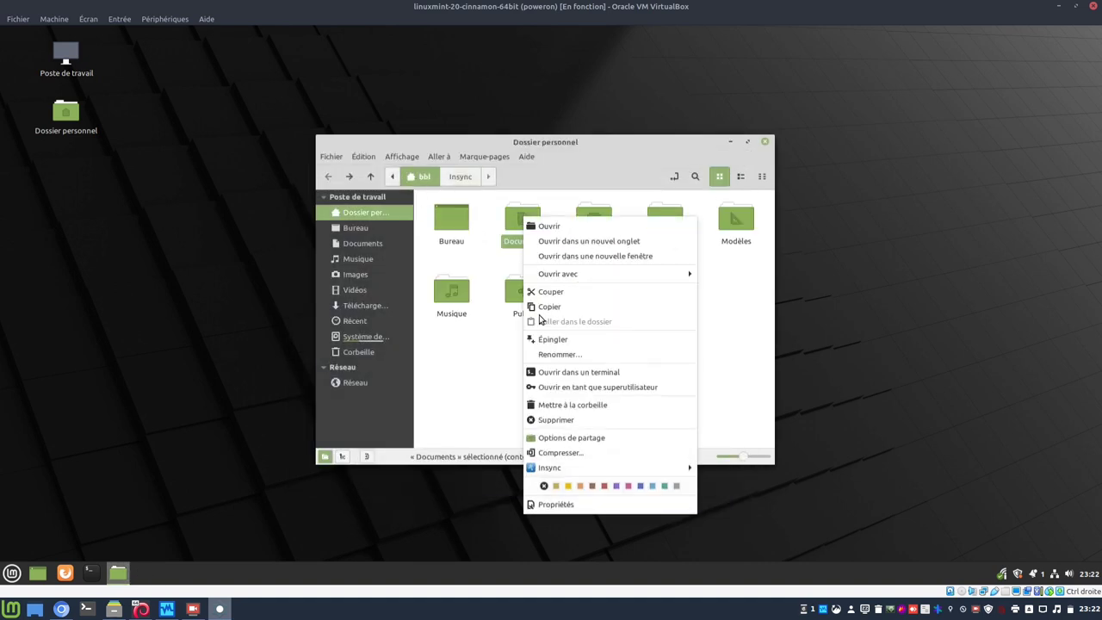
pyautogui.click(499, 389)
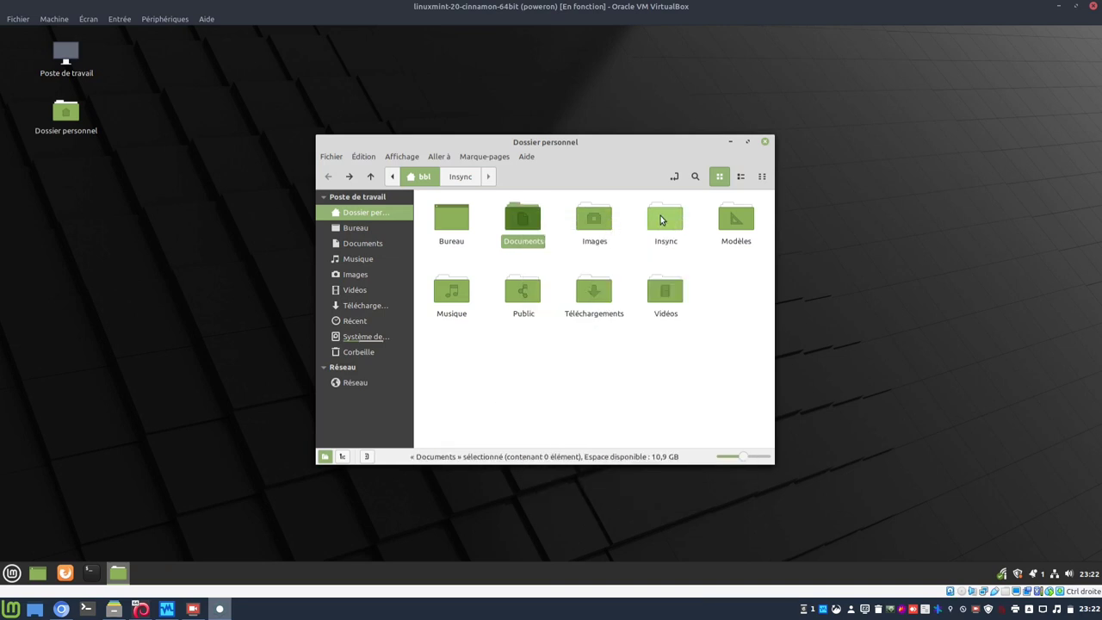
pyautogui.doubleClick(664, 217)
pyautogui.doubleClick(453, 225)
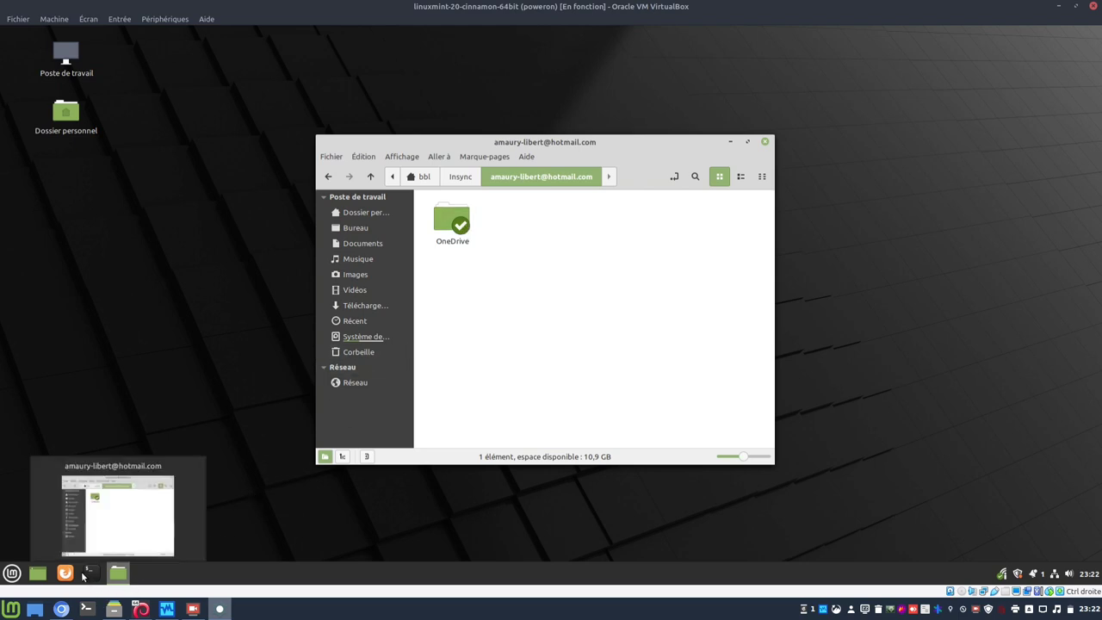
# - In Chromium, search 'insync' on Lilo and open the official Insync website
pyautogui.click(61, 609)
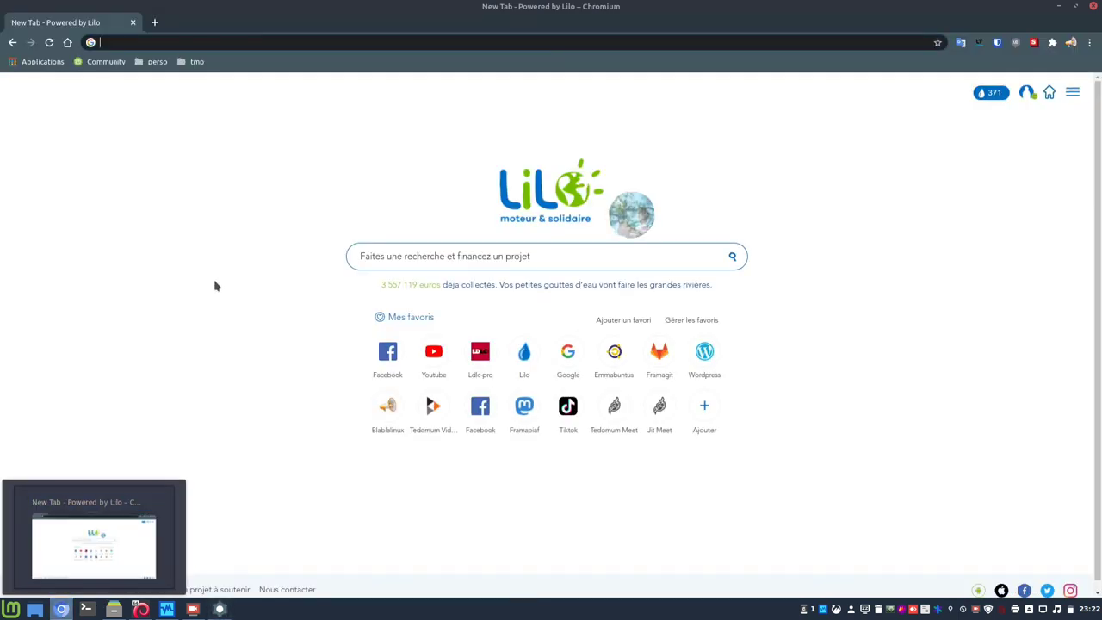
pyautogui.click(415, 248)
pyautogui.write('i')
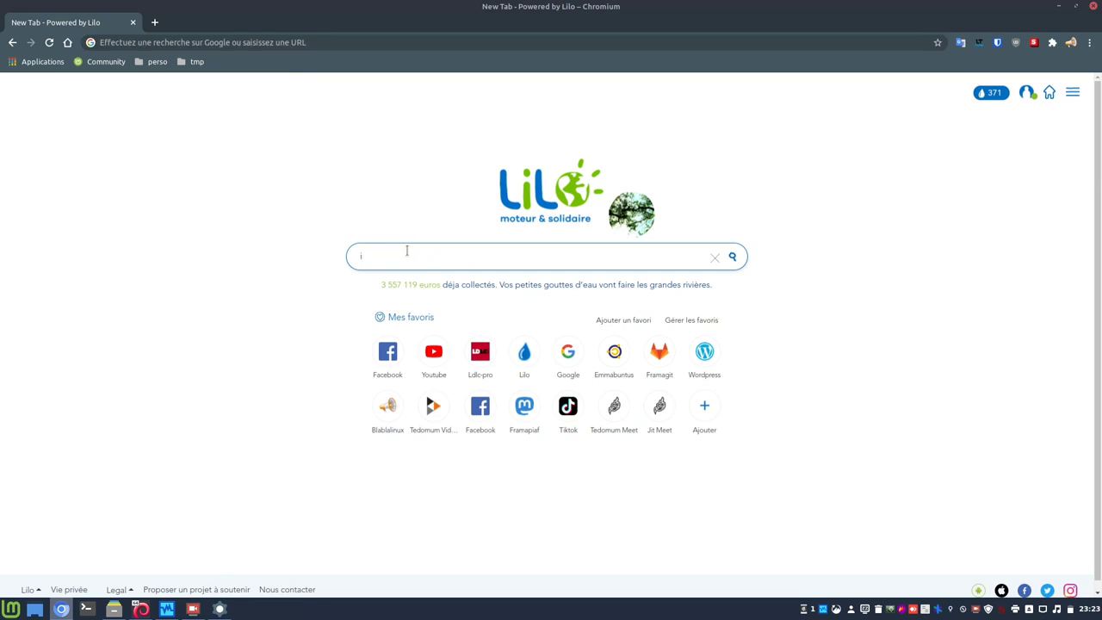
pyautogui.write('nsync')
pyautogui.press('Return')
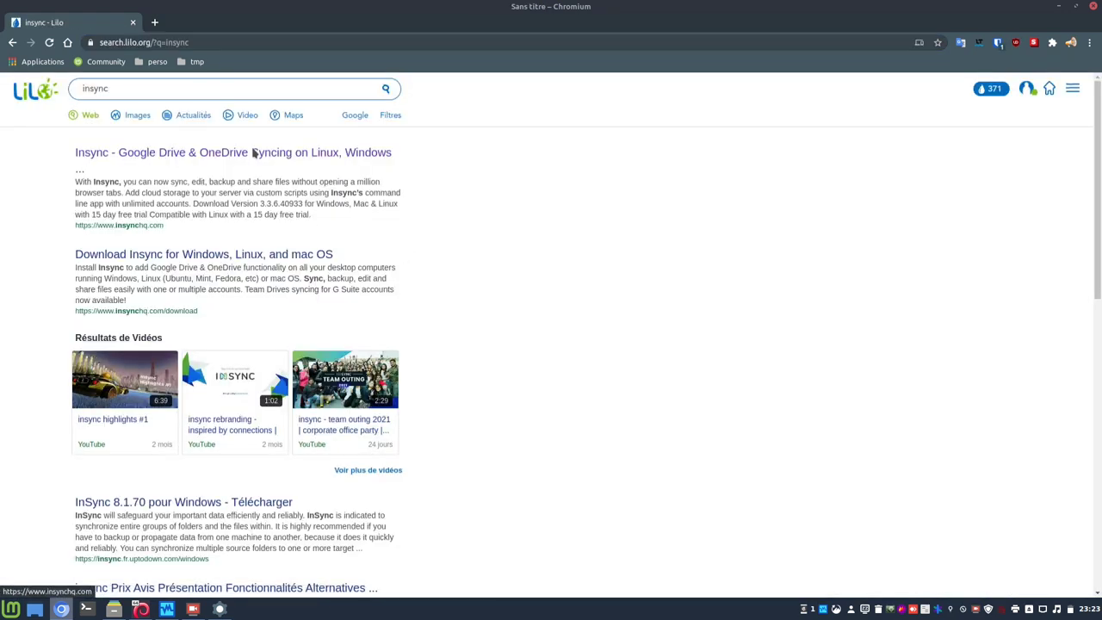
pyautogui.click(254, 152)
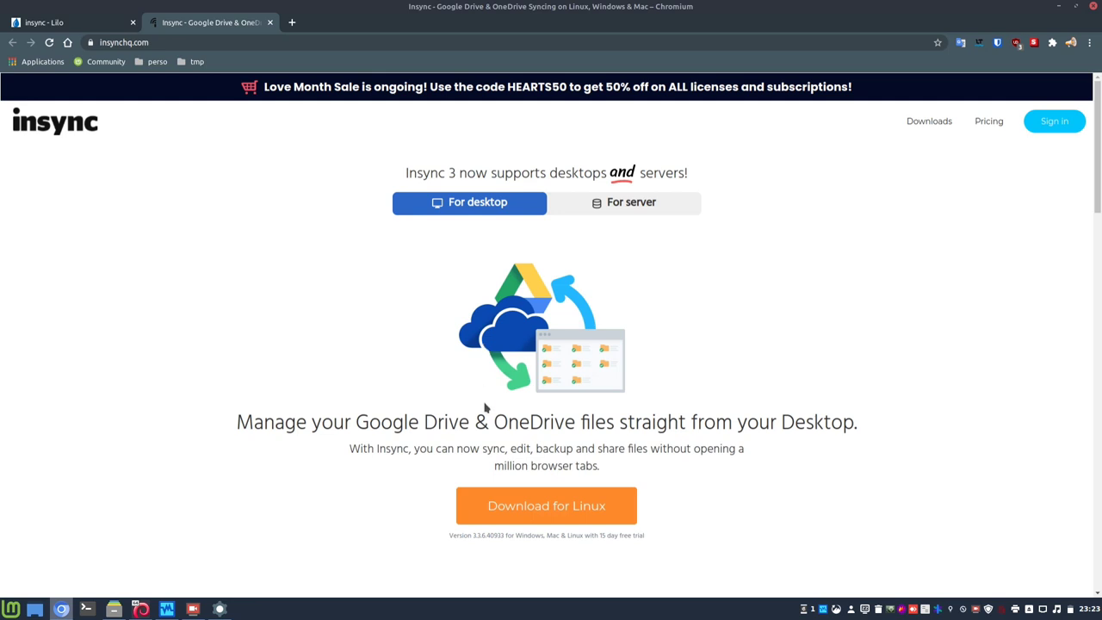
pyautogui.scroll(-5, 485, 404)
pyautogui.scroll(5, 485, 408)
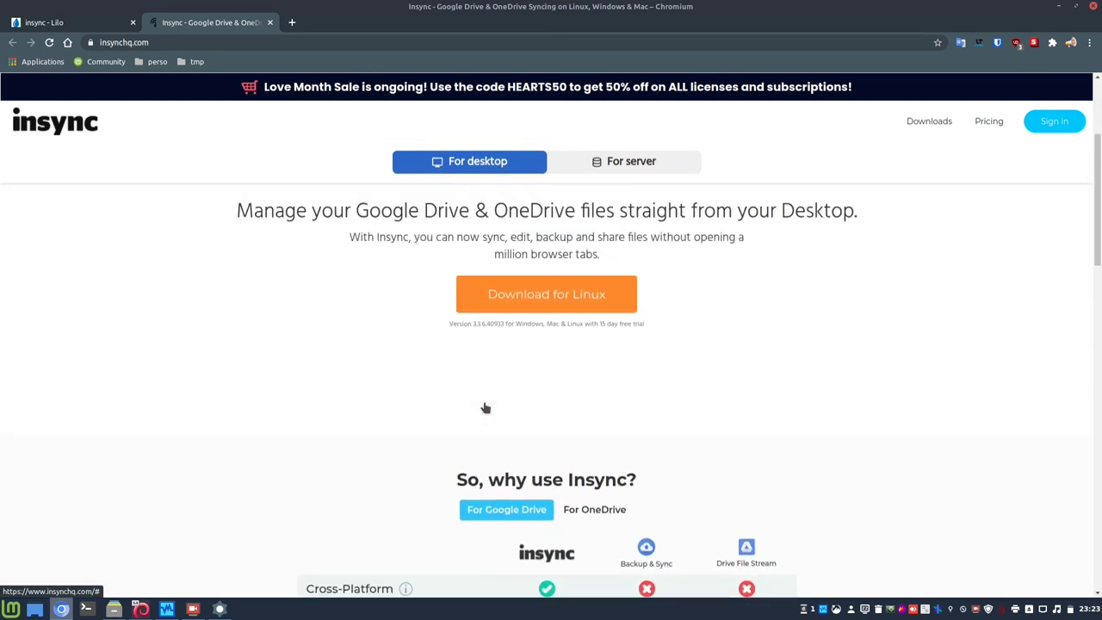
# - Open the Insync pricing page and translate it into French with Google Translate
pyautogui.click(982, 121)
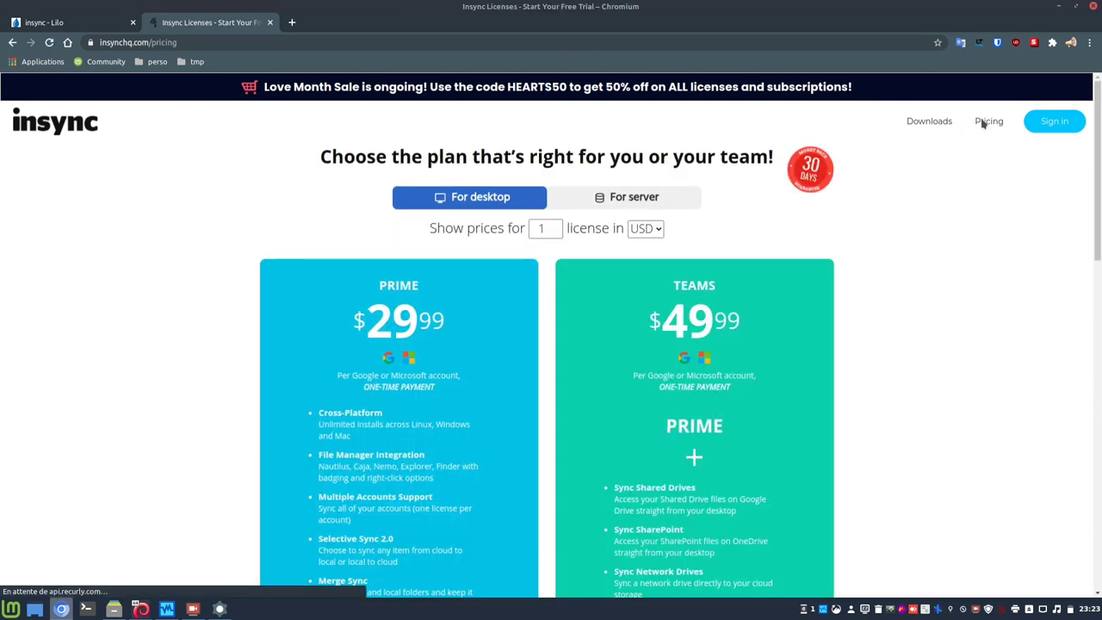
pyautogui.scroll(-3, 511, 376)
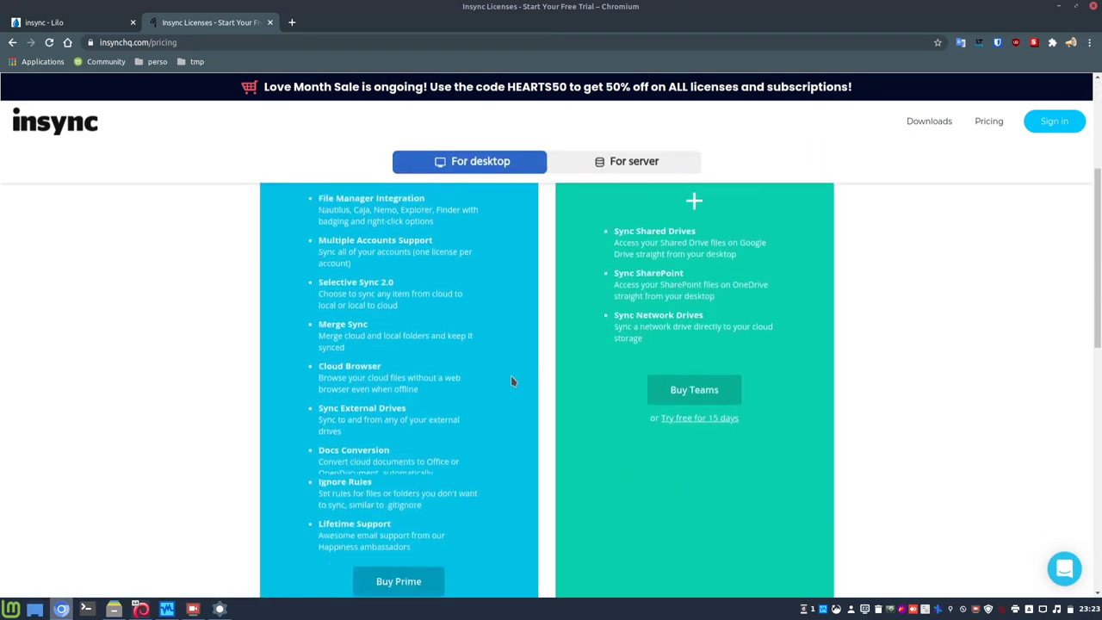
pyautogui.click(961, 43)
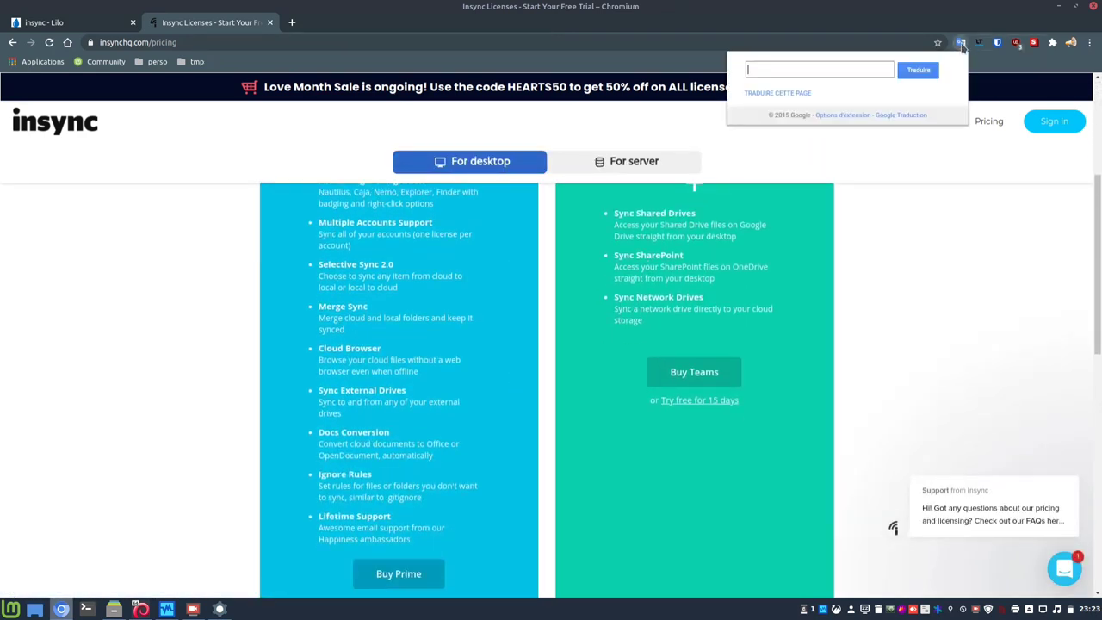
pyautogui.click(780, 93)
pyautogui.scroll(-2, 282, 388)
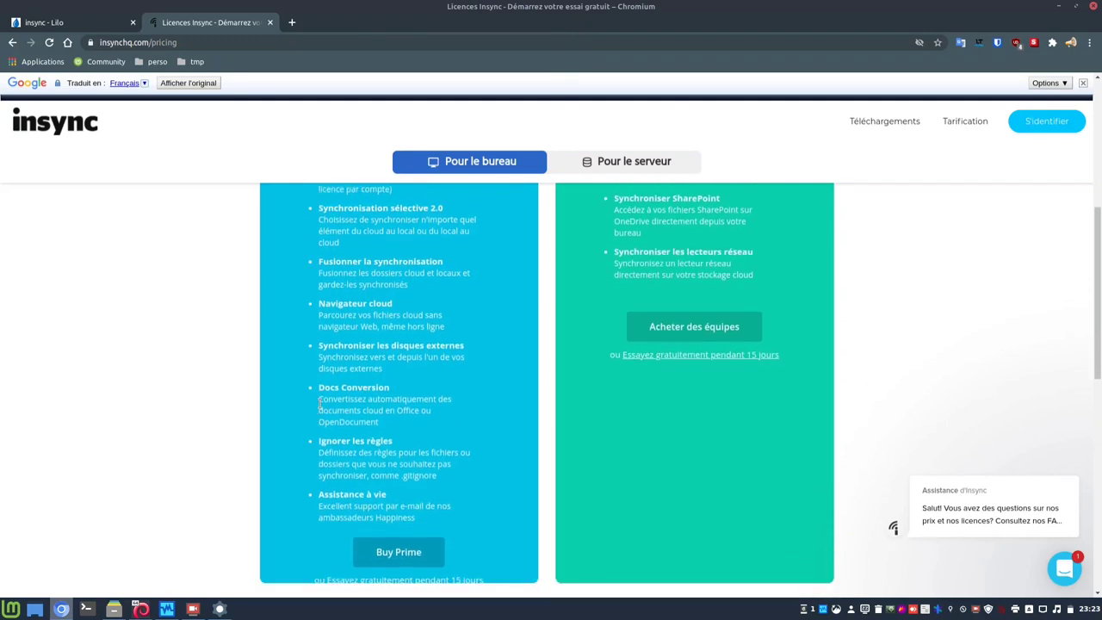
pyautogui.scroll(2, 319, 402)
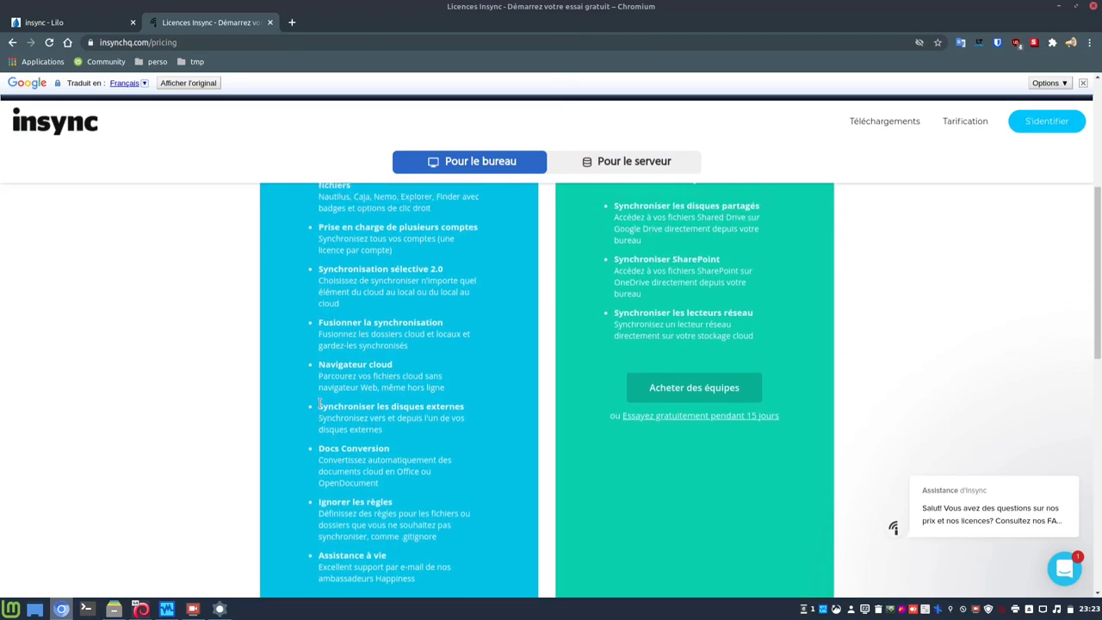
pyautogui.scroll(2, 319, 402)
pyautogui.scroll(1, 321, 405)
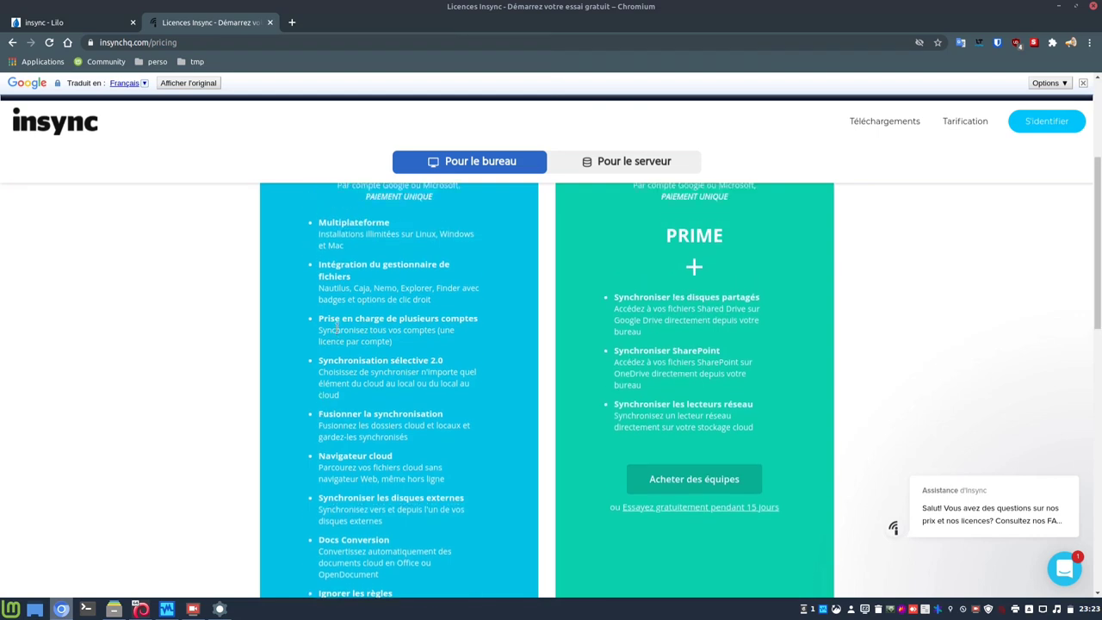
pyautogui.rightClick(419, 268)
pyautogui.click(320, 290)
pyautogui.moveTo(378, 299)
# - Back in the Linux Mint VM, open OneDrive > (Gr)Avatar in a maximized file manager
pyautogui.moveTo(164, 609)
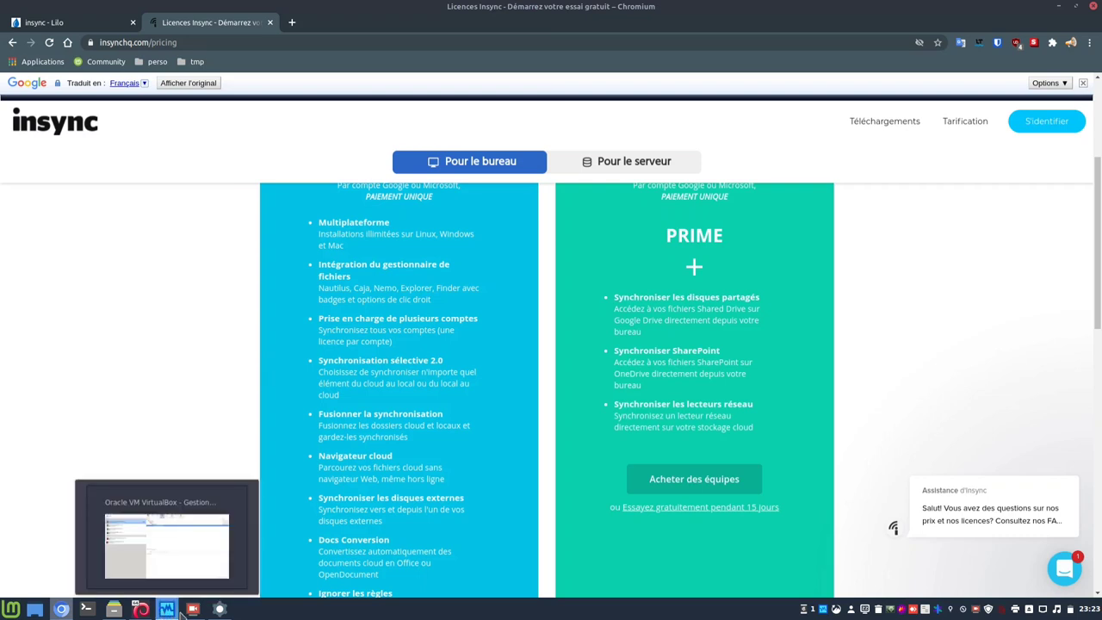
pyautogui.click(167, 546)
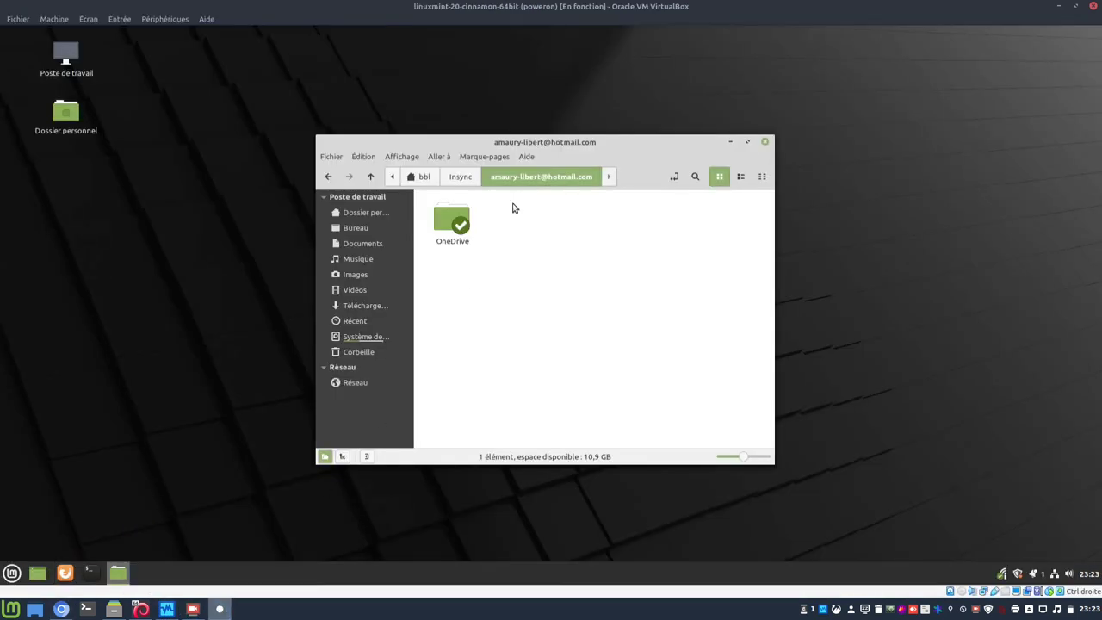
pyautogui.rightClick(449, 221)
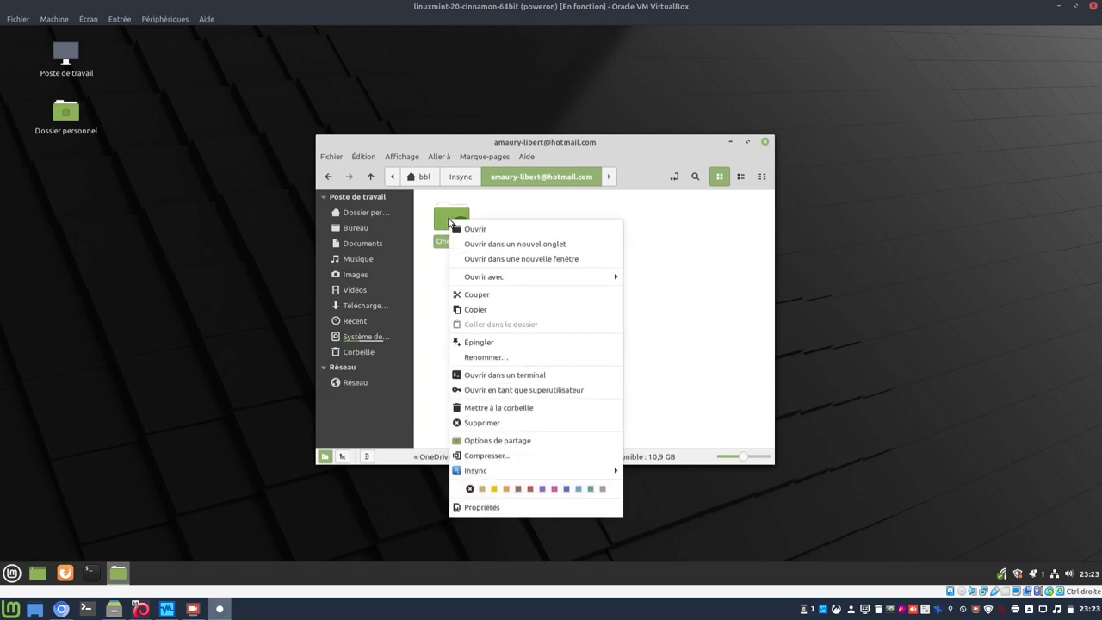
pyautogui.click(668, 246)
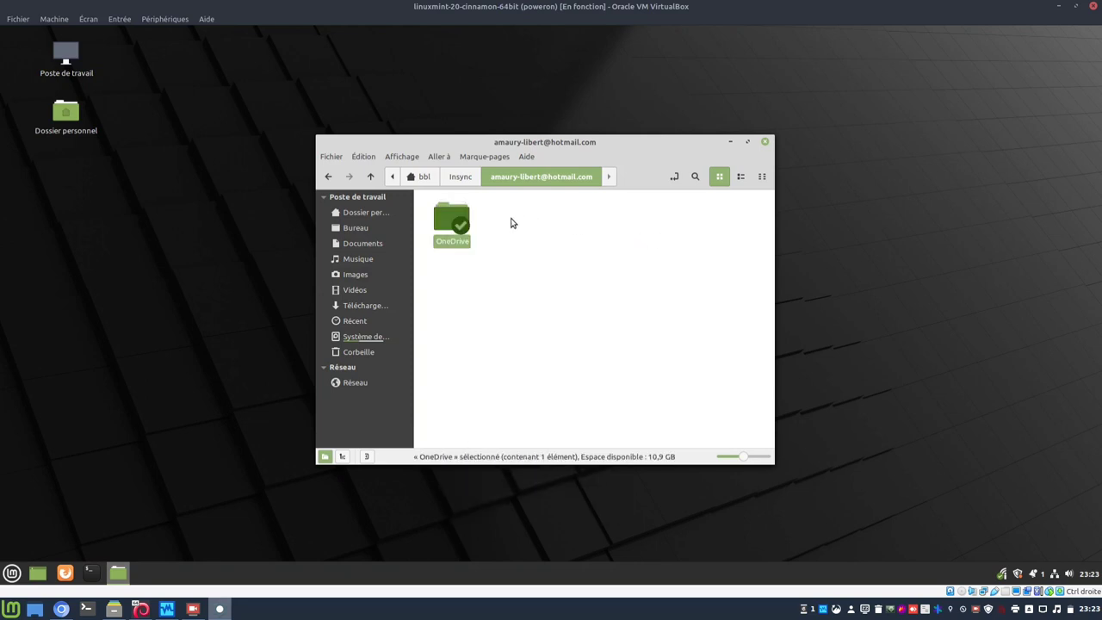
pyautogui.doubleClick(455, 225)
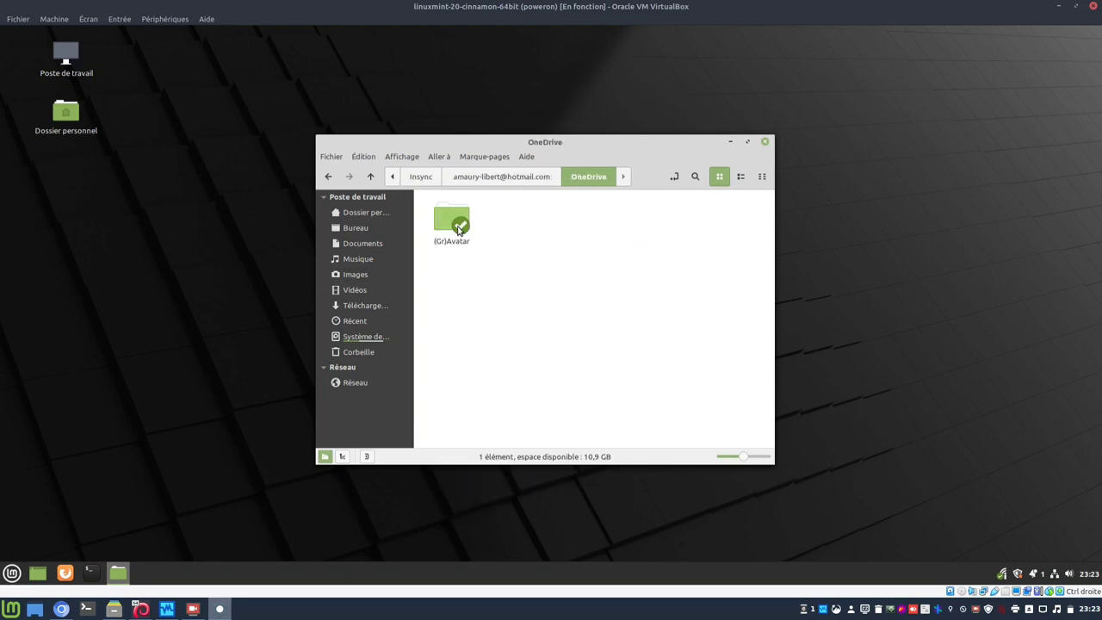
pyautogui.doubleClick(458, 228)
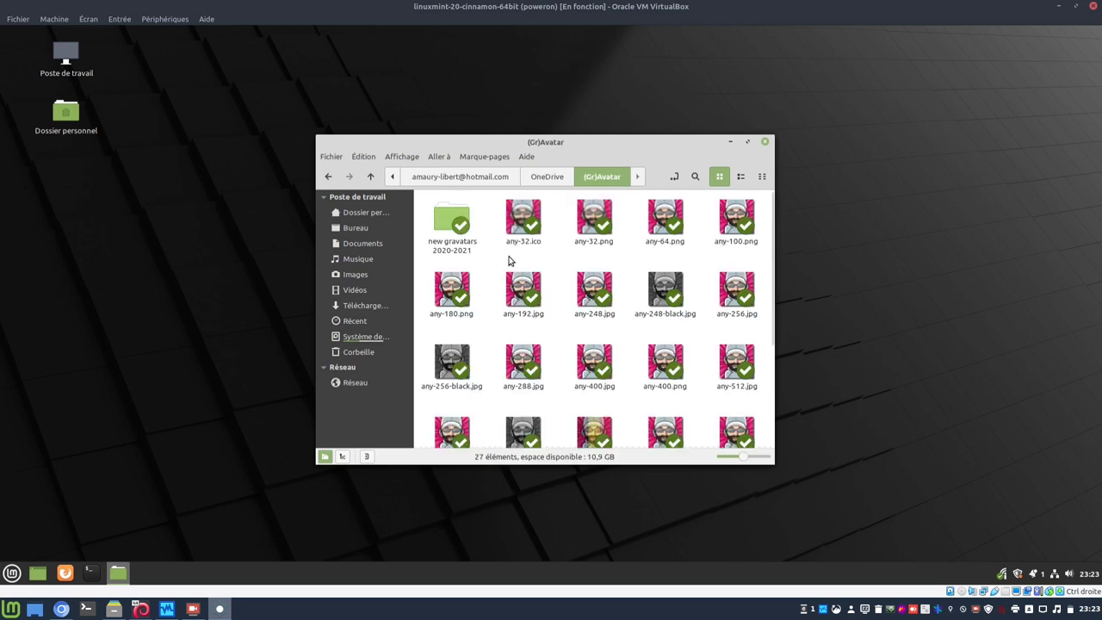
pyautogui.click(747, 143)
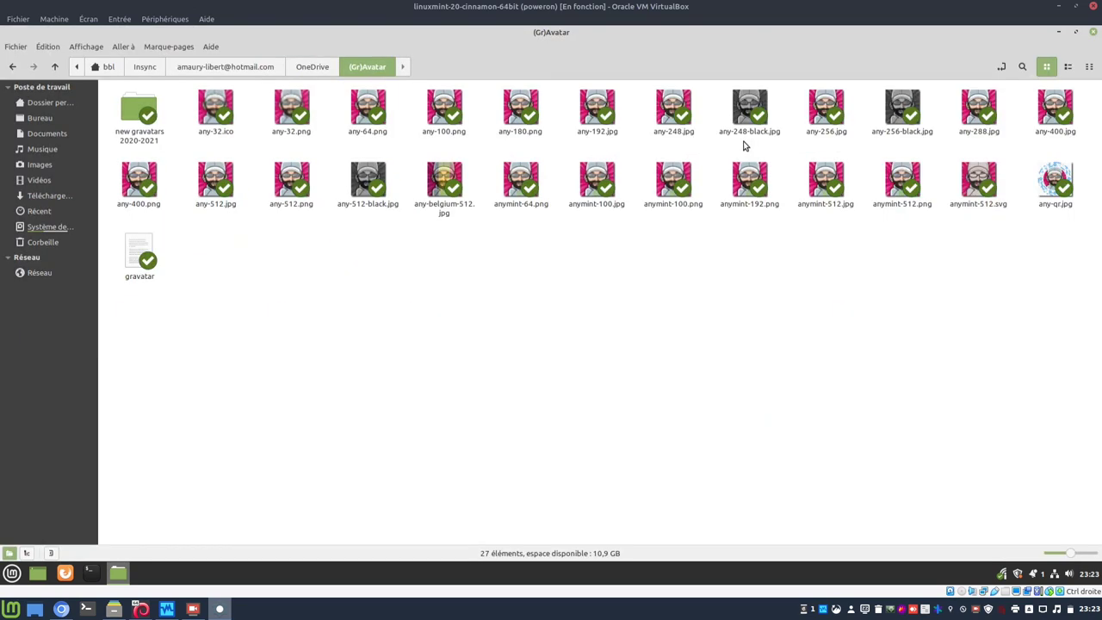
# - Use any-32.png's Insync menu to open its OneDrive web page in Firefox
pyautogui.rightClick(293, 115)
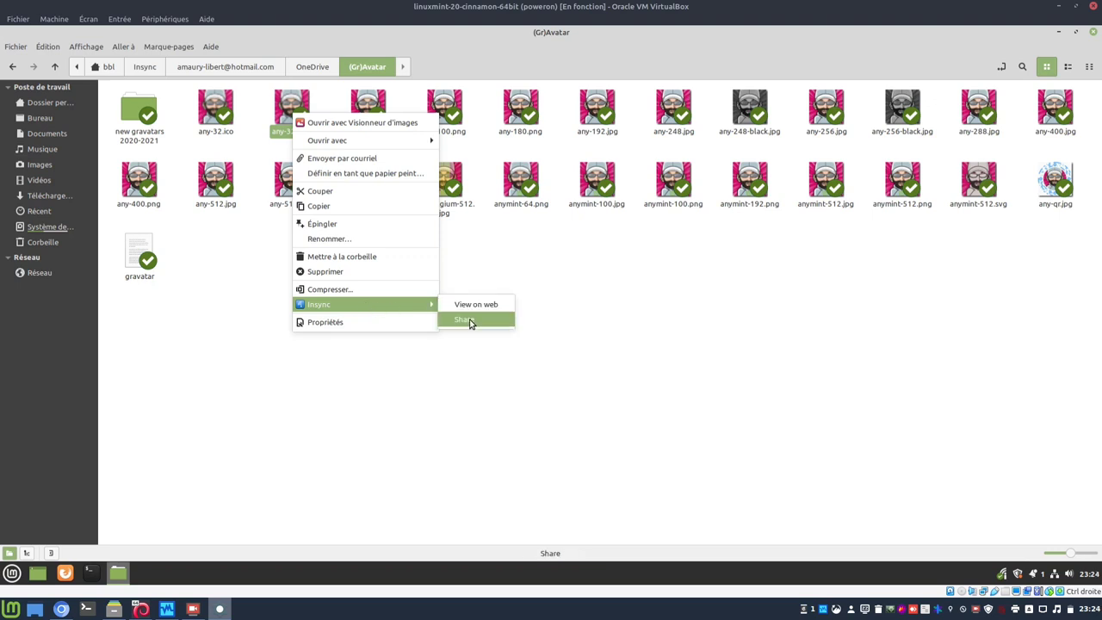
pyautogui.click(360, 419)
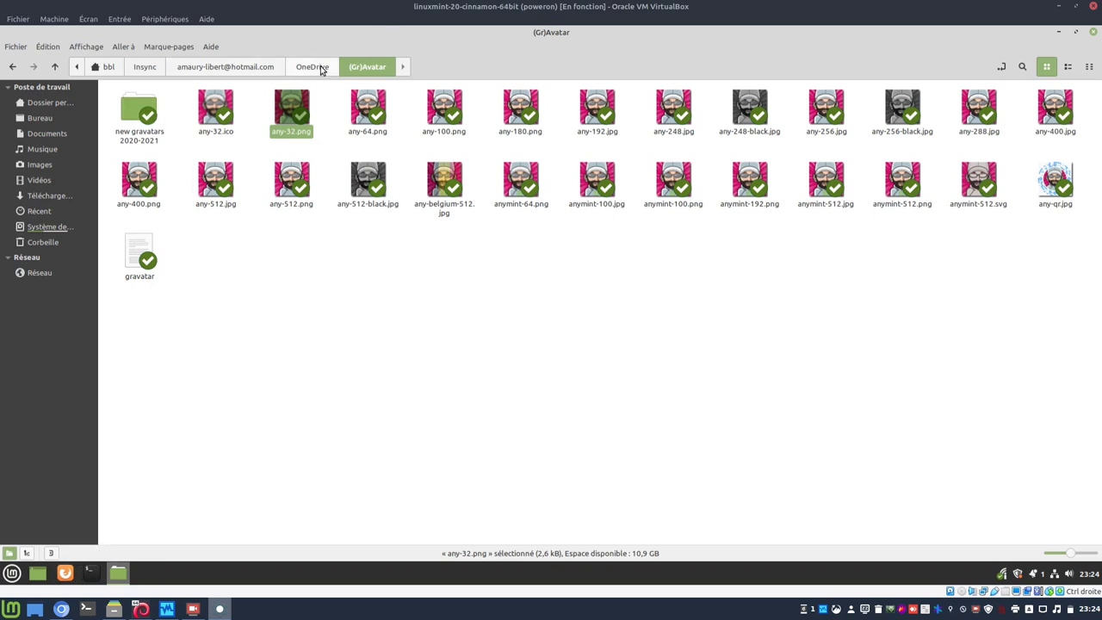
pyautogui.click(331, 324)
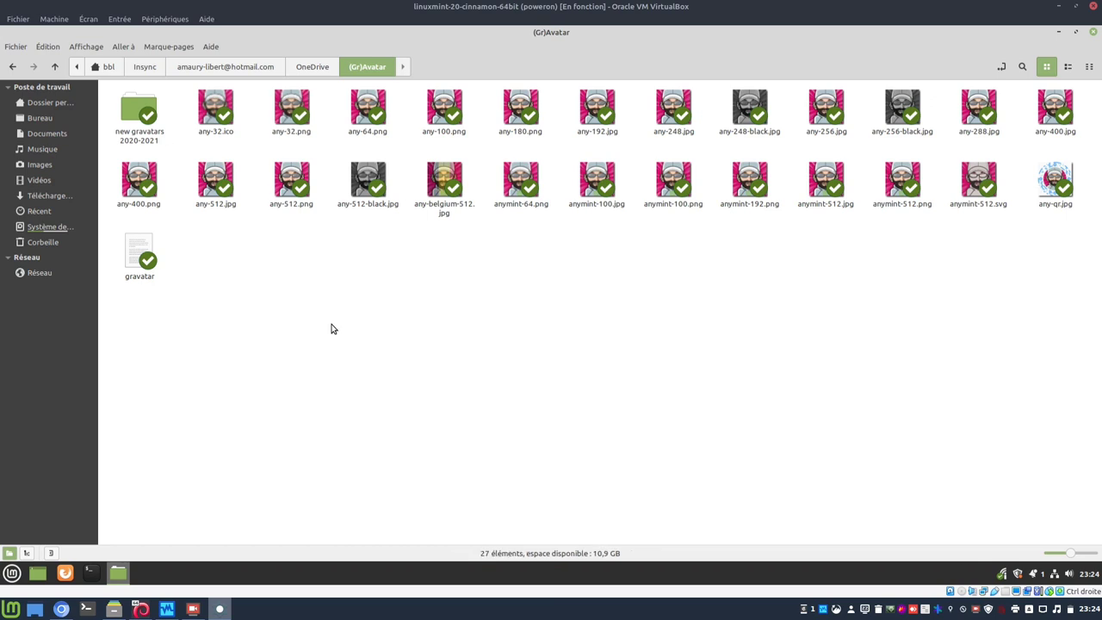
pyautogui.rightClick(331, 325)
pyautogui.click(298, 274)
pyautogui.rightClick(297, 102)
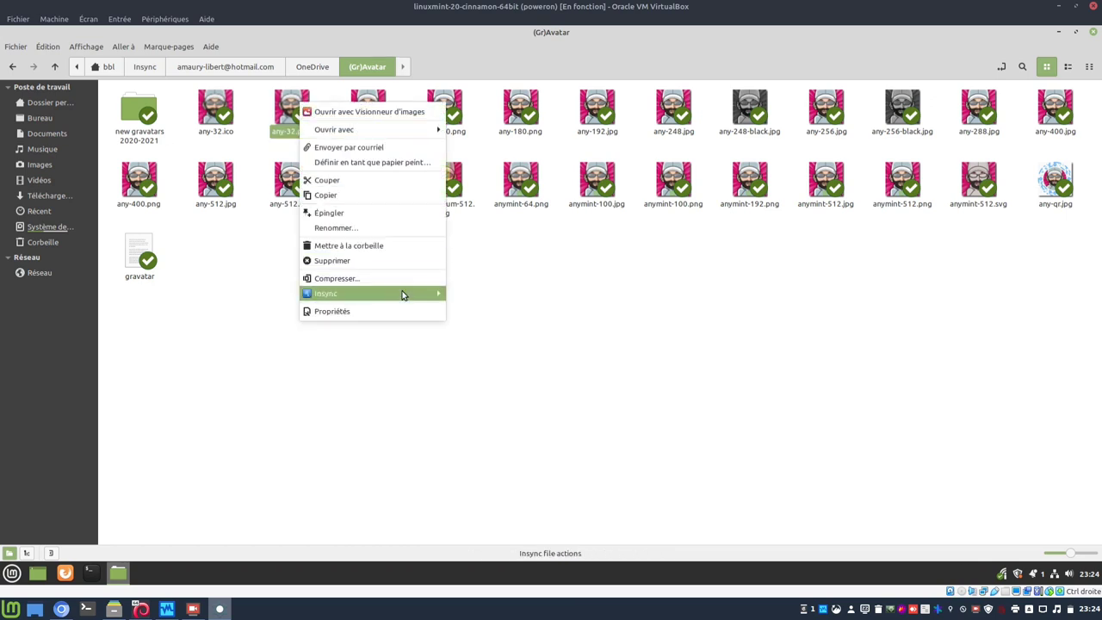
pyautogui.click(456, 297)
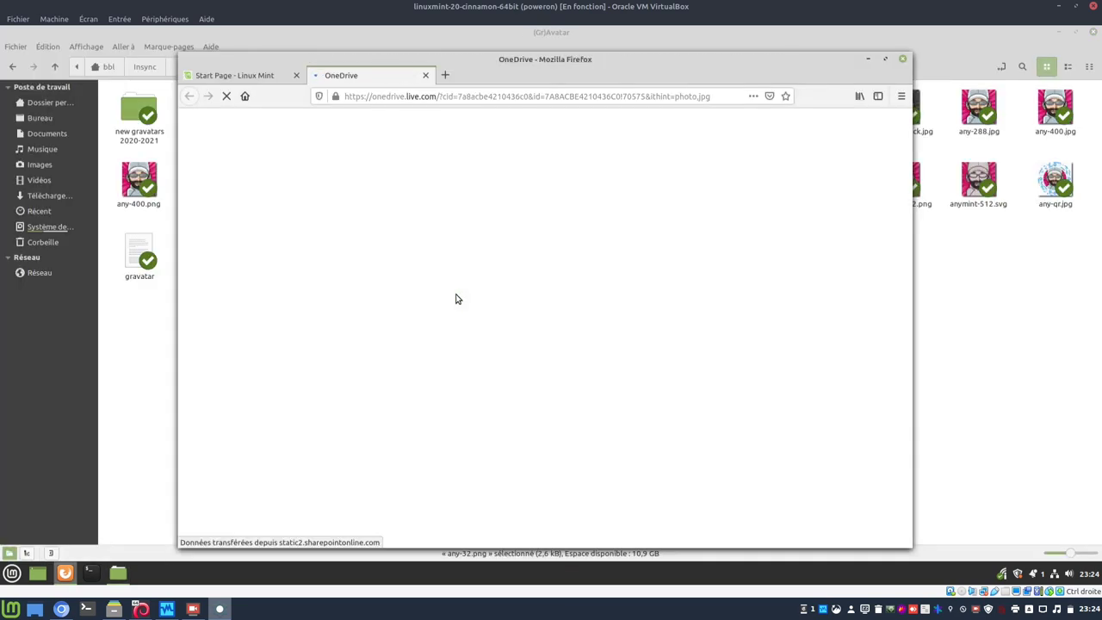
# - Close the start page tab, tile Nemo left and Firefox right, and close the image preview
pyautogui.click(296, 75)
pyautogui.moveTo(475, 34); pyautogui.dragTo(0, 181)
pyautogui.moveTo(598, 62); pyautogui.dragTo(1100, 144)
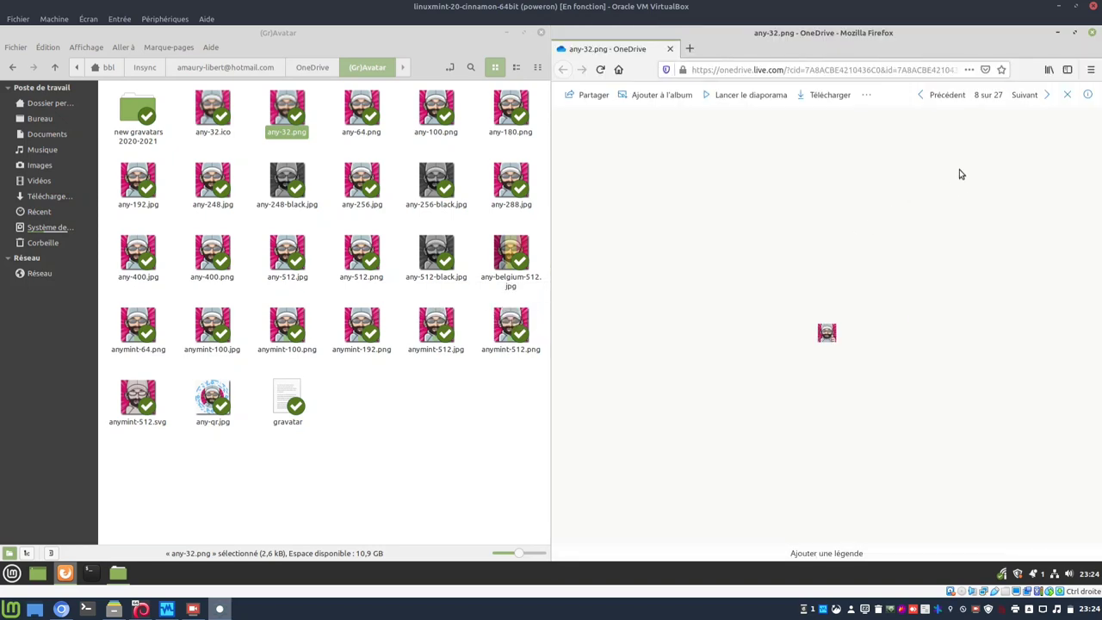
pyautogui.click(1067, 96)
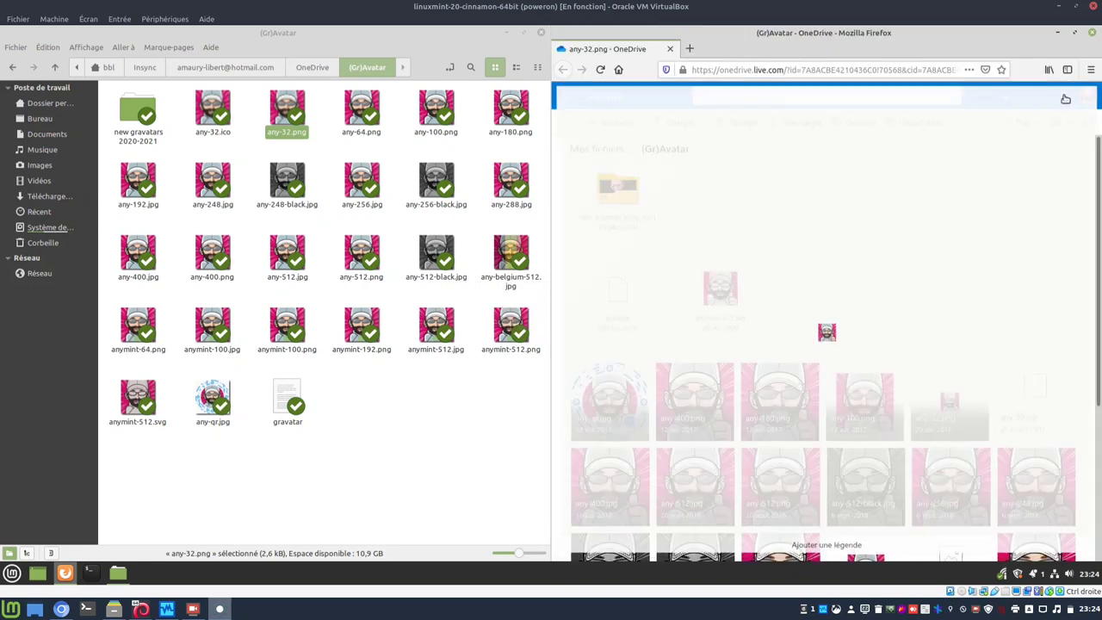
pyautogui.click(237, 498)
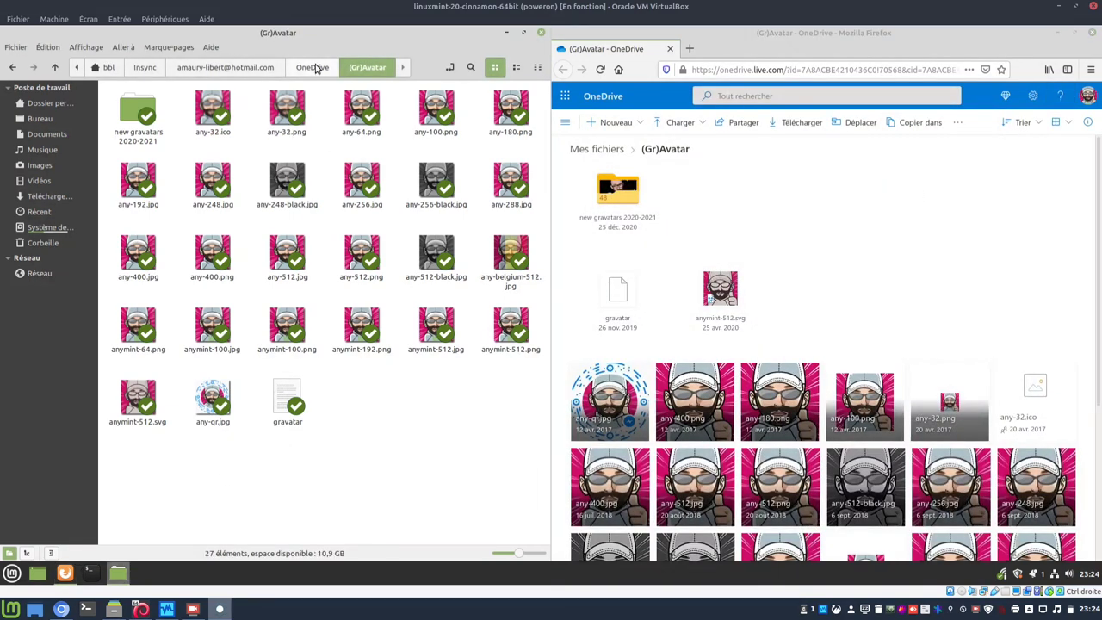
pyautogui.click(315, 68)
# - Create a new folder named 'essai' inside (Gr)Avatar from the right-click menu
pyautogui.doubleClick(138, 121)
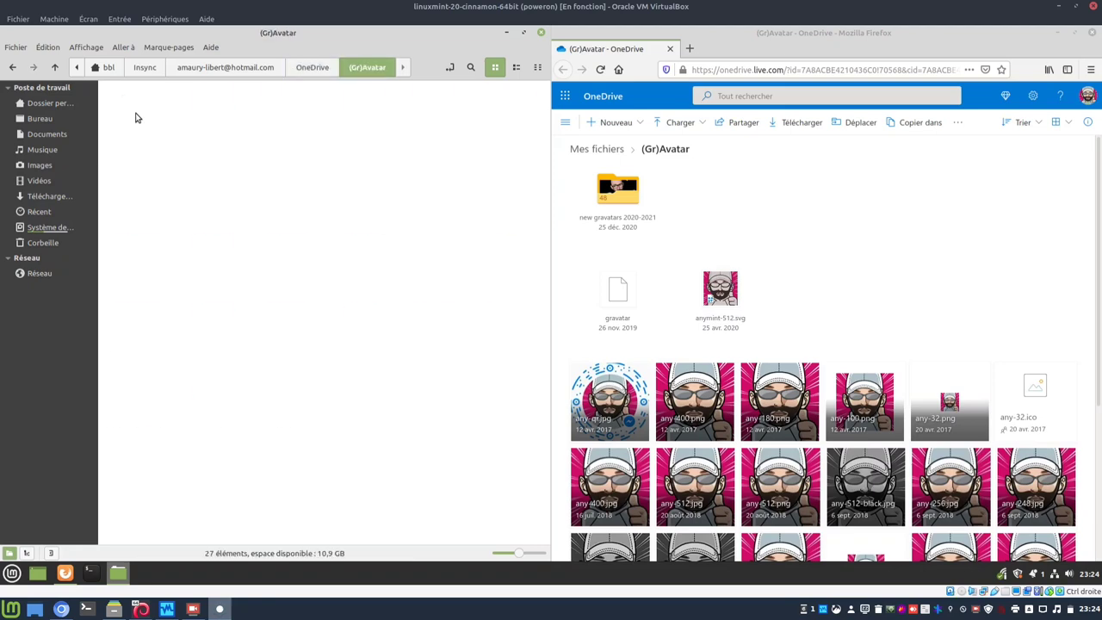
pyautogui.rightClick(321, 475)
pyautogui.click(387, 325)
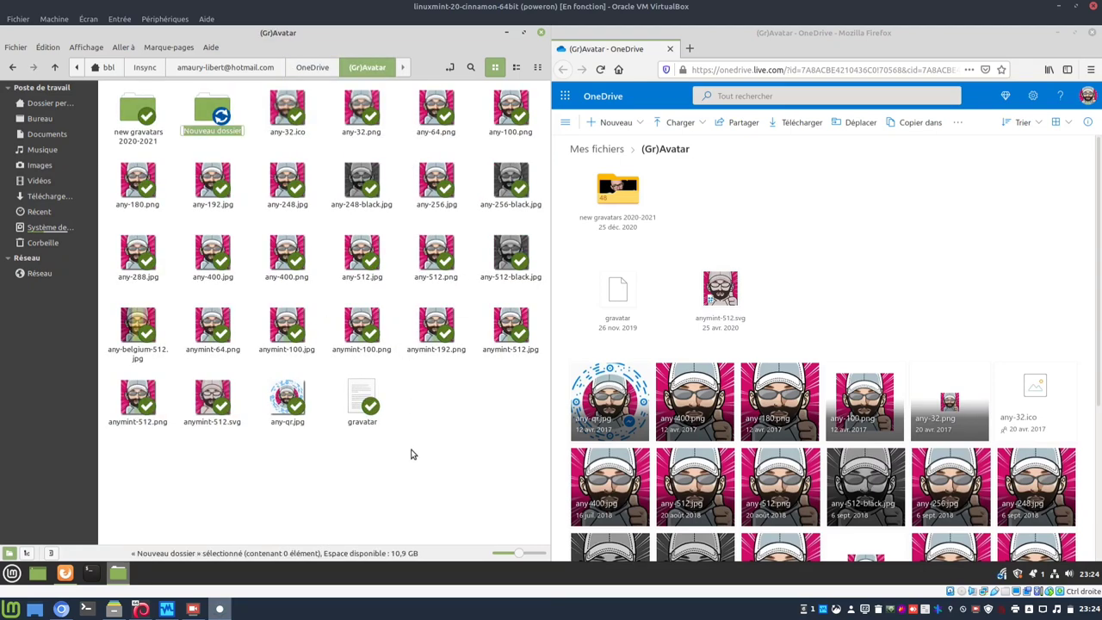
pyautogui.write('essai')
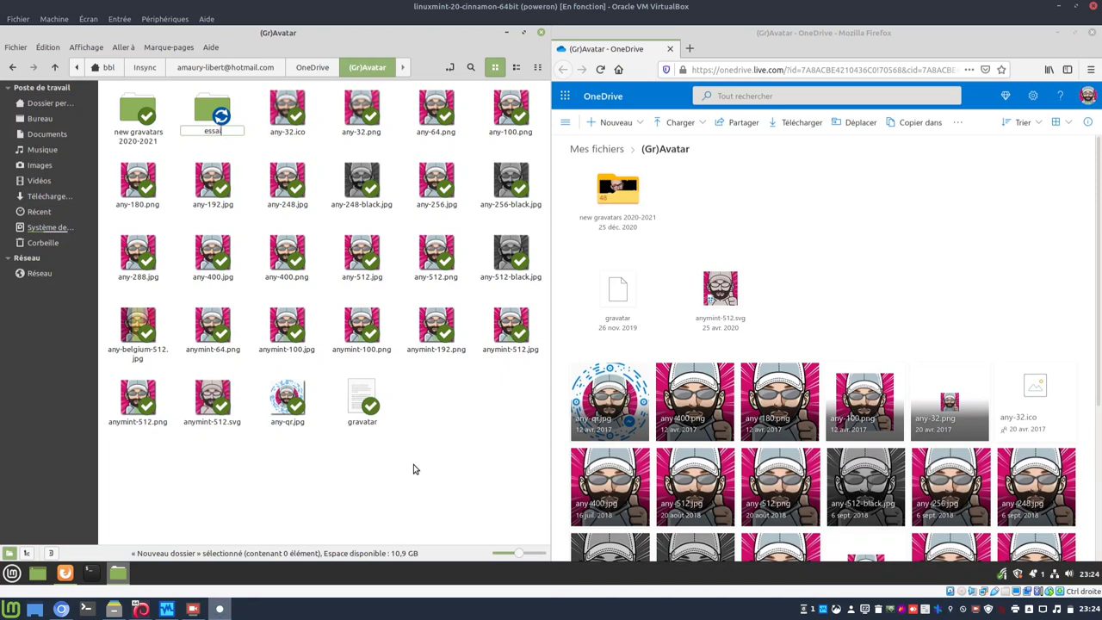
pyautogui.press('Return')
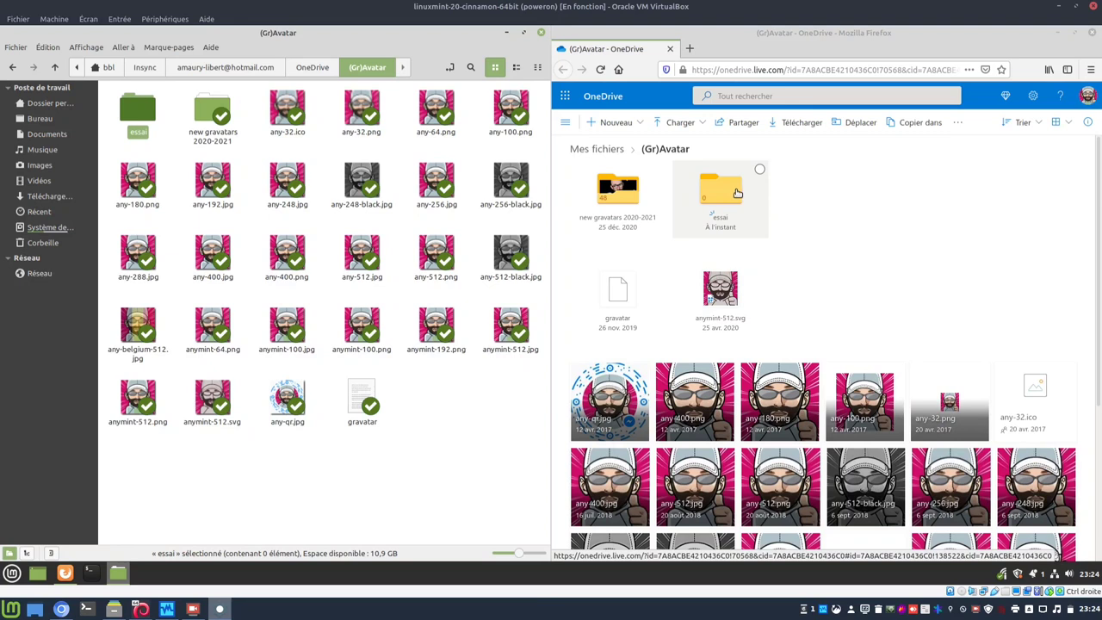
# - Try pasting the selected items into essai, cancelling the failed copy of essai into itself
pyautogui.keyDown('ctrl'); pyautogui.click(291, 118); pyautogui.keyUp('ctrl')
pyautogui.keyDown('ctrl'); pyautogui.click(352, 120); pyautogui.keyUp('ctrl')
pyautogui.keyDown('ctrl'); pyautogui.click(447, 117); pyautogui.keyUp('ctrl')
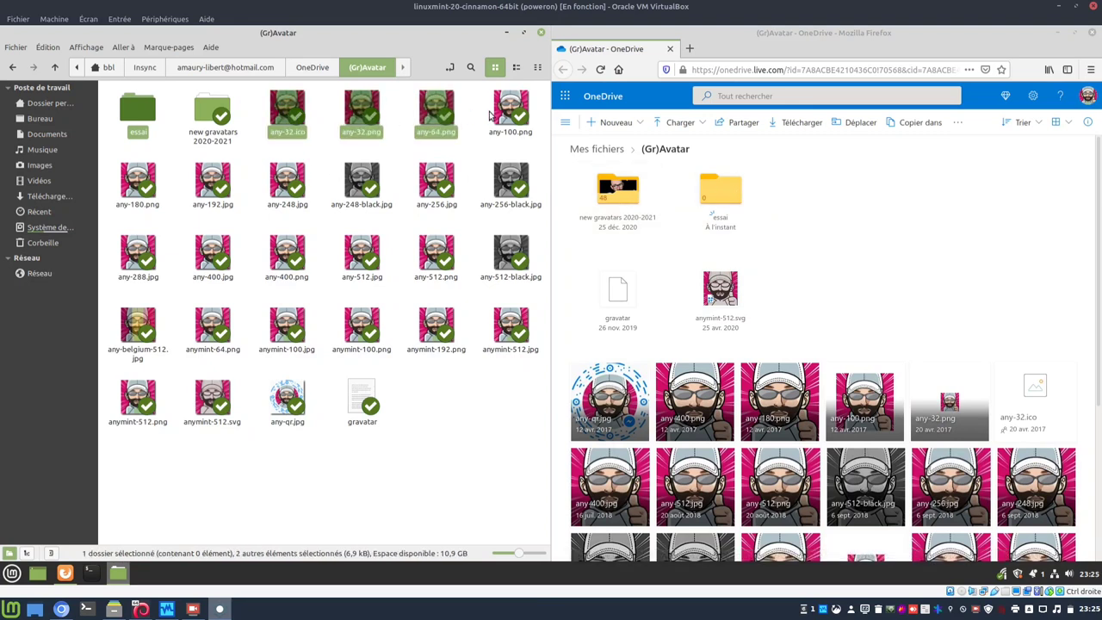
pyautogui.rightClick(508, 115)
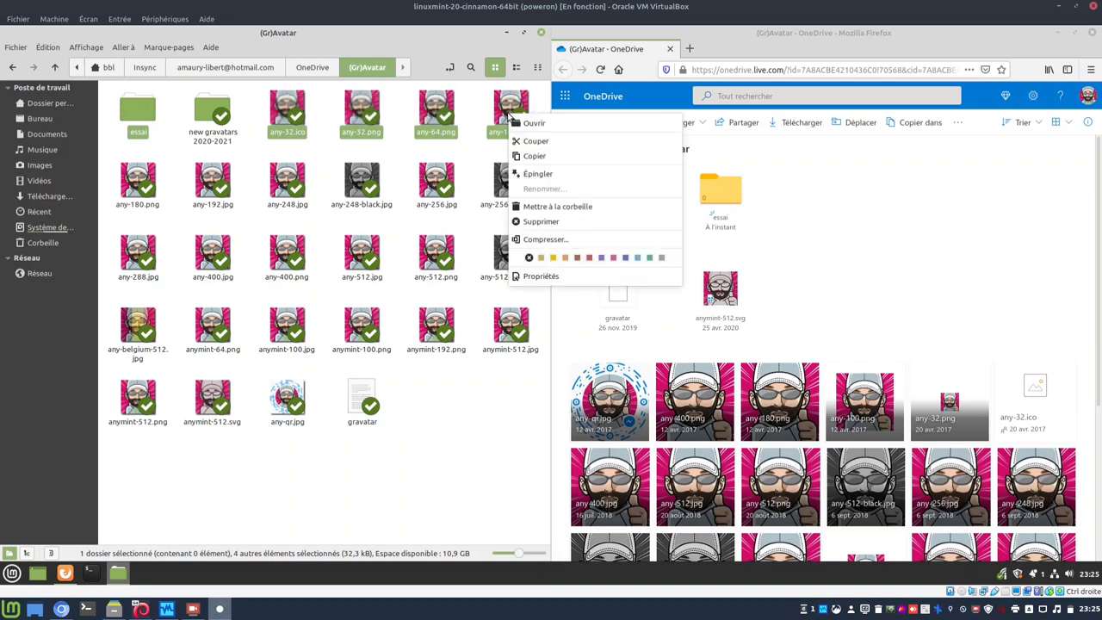
pyautogui.click(535, 157)
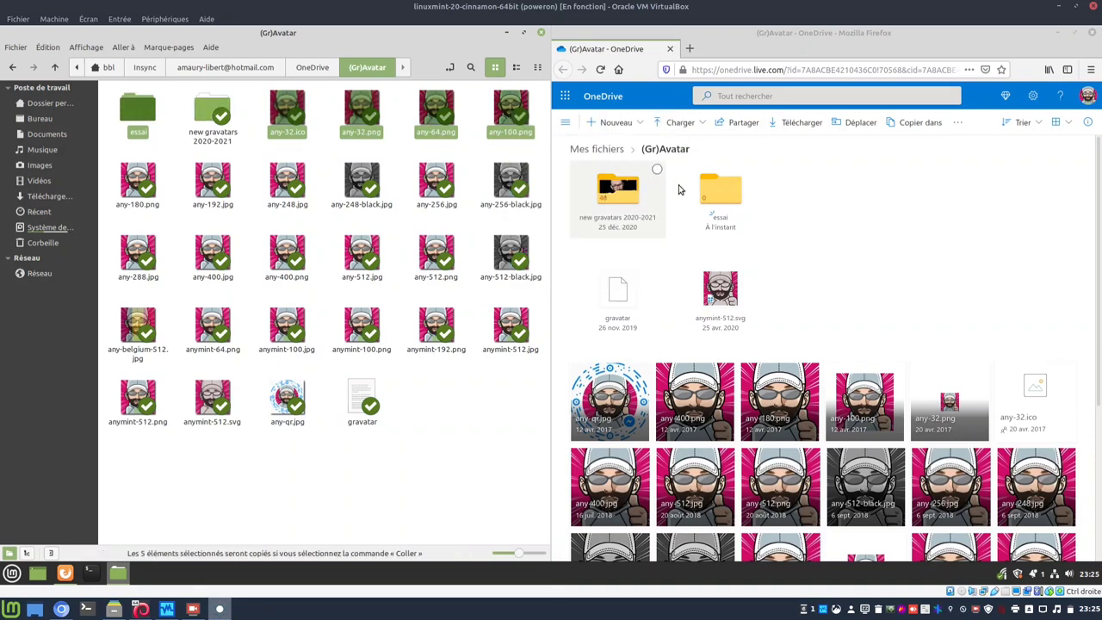
pyautogui.click(727, 193)
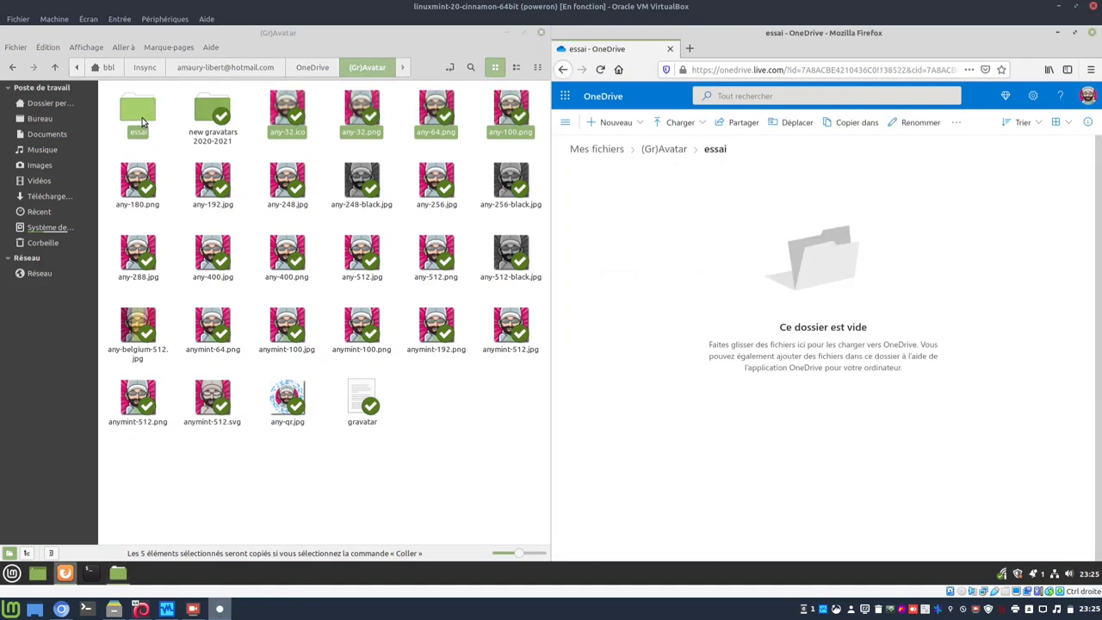
pyautogui.doubleClick(145, 119)
pyautogui.rightClick(184, 158)
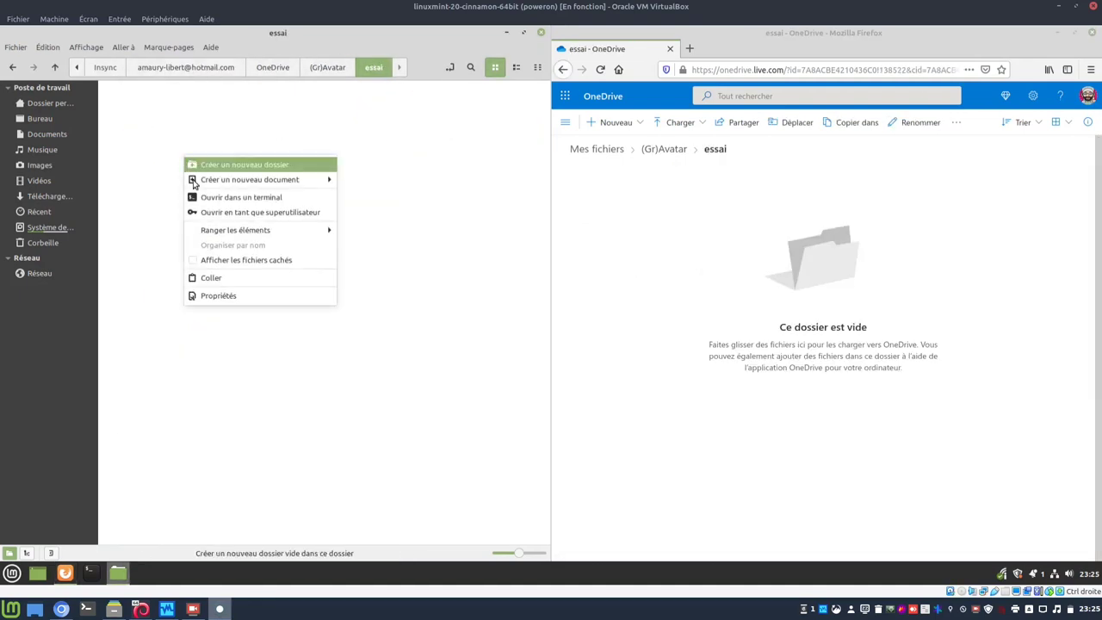
pyautogui.click(214, 278)
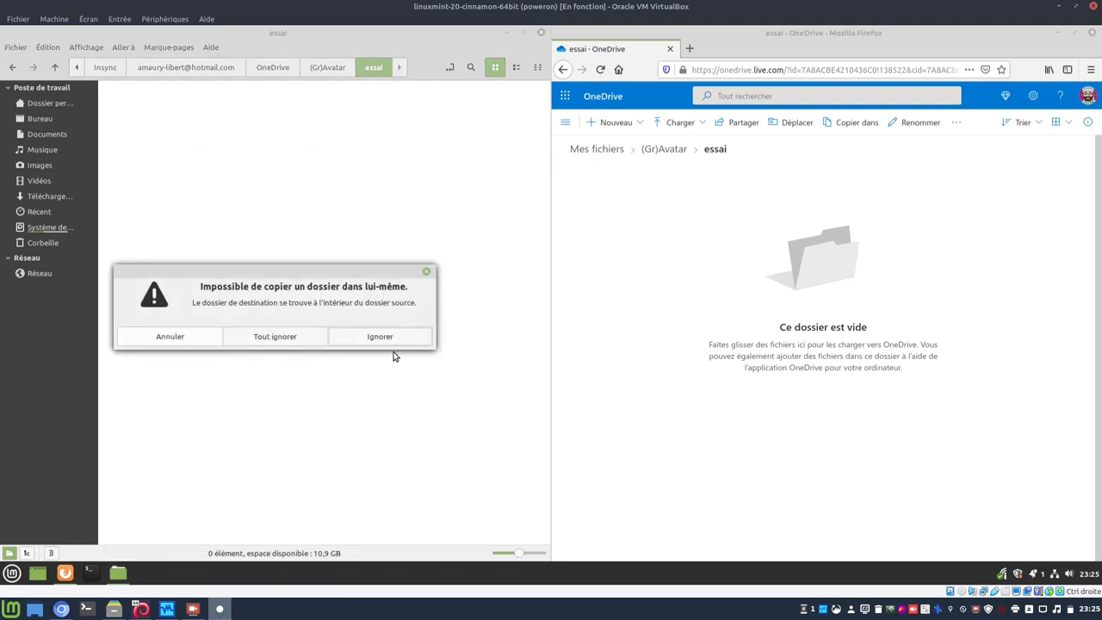
pyautogui.click(159, 338)
pyautogui.click(328, 67)
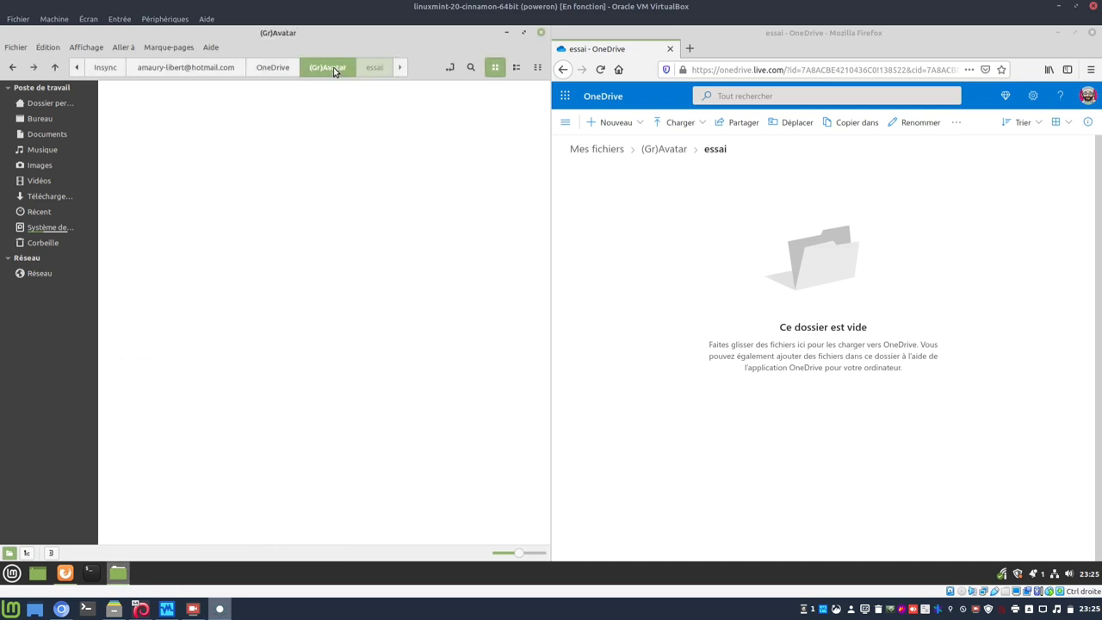
pyautogui.click(427, 383)
# - Copy any-32.ico, any-32.png, any-64.png and any-100.png into the essai folder
pyautogui.click(289, 123)
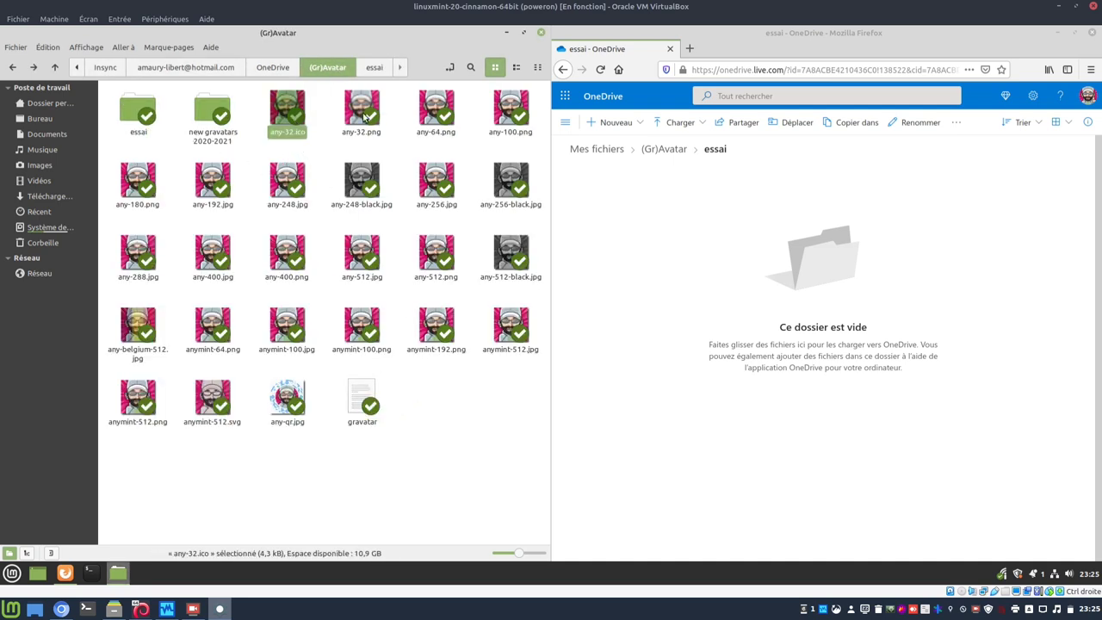
pyautogui.keyDown('ctrl'); pyautogui.click(362, 114); pyautogui.keyUp('ctrl')
pyautogui.keyDown('ctrl'); pyautogui.click(435, 114); pyautogui.keyUp('ctrl')
pyautogui.keyDown('ctrl'); pyautogui.click(516, 119); pyautogui.keyUp('ctrl')
pyautogui.rightClick(520, 119)
pyautogui.click(547, 201)
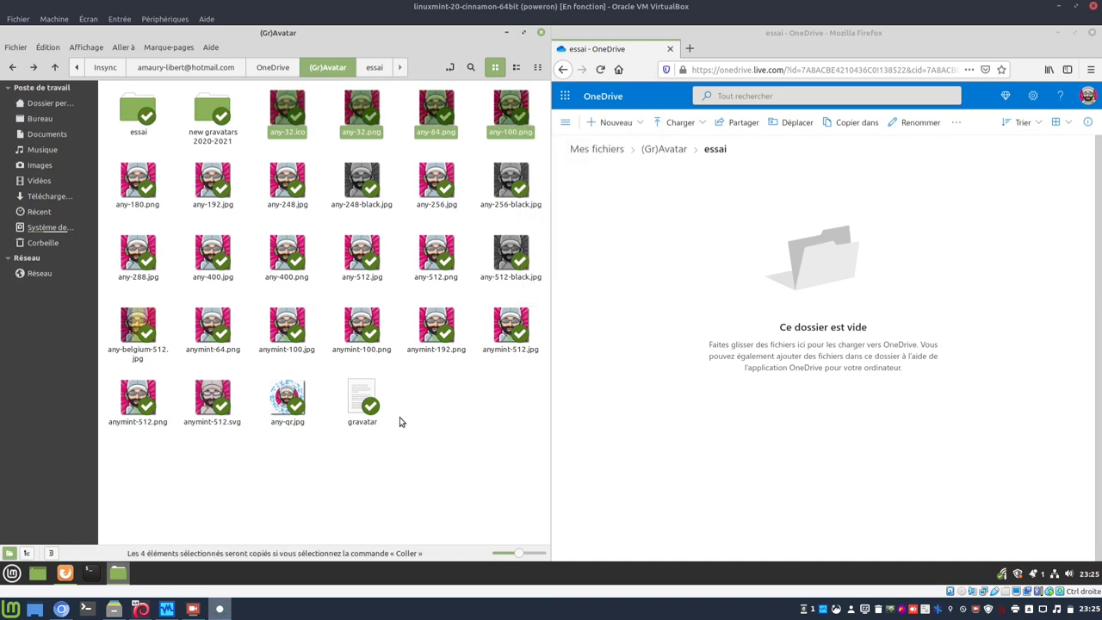
pyautogui.click(403, 422)
pyautogui.doubleClick(144, 123)
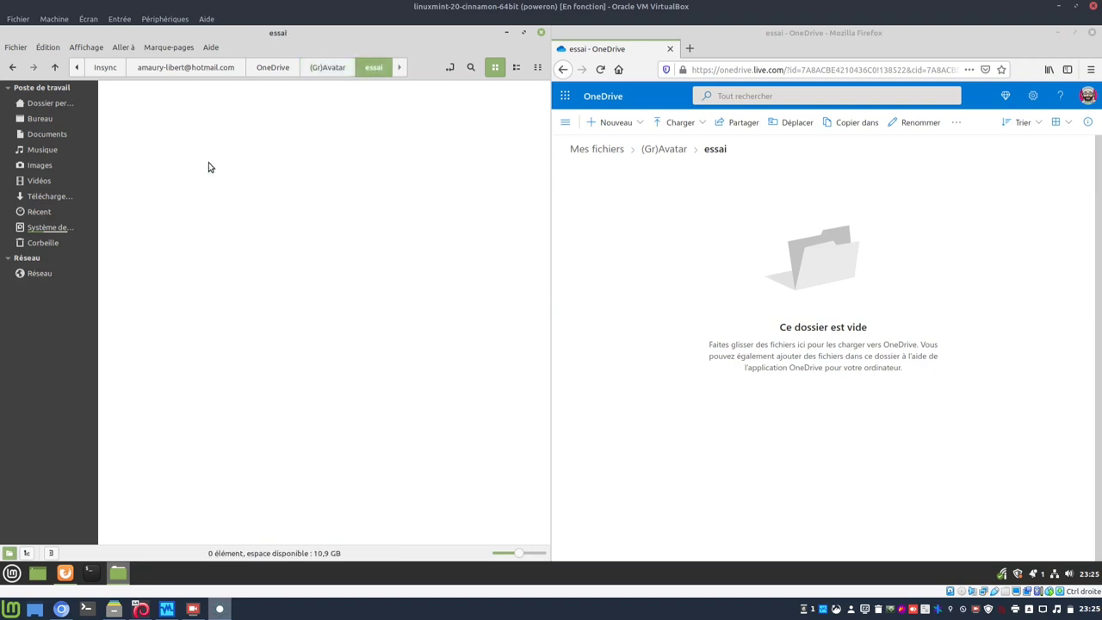
pyautogui.rightClick(210, 164)
pyautogui.click(256, 286)
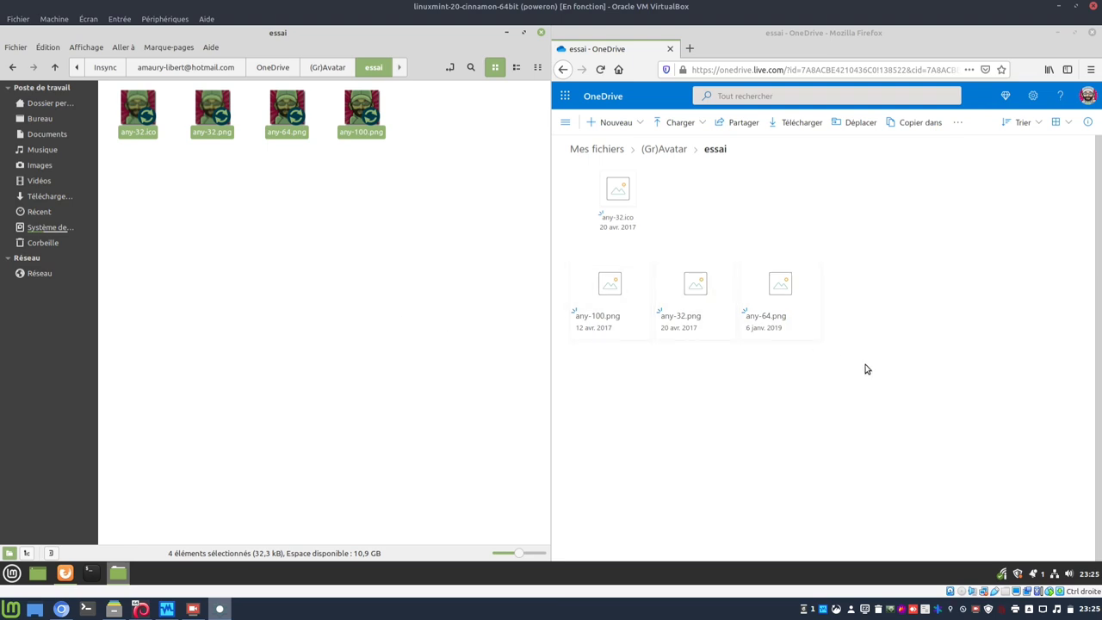
# - Move 'new gravatars 2020-2021' into essai on OneDrive web, then open it in Nemo to see its 48 AREmoji files
pyautogui.click(665, 152)
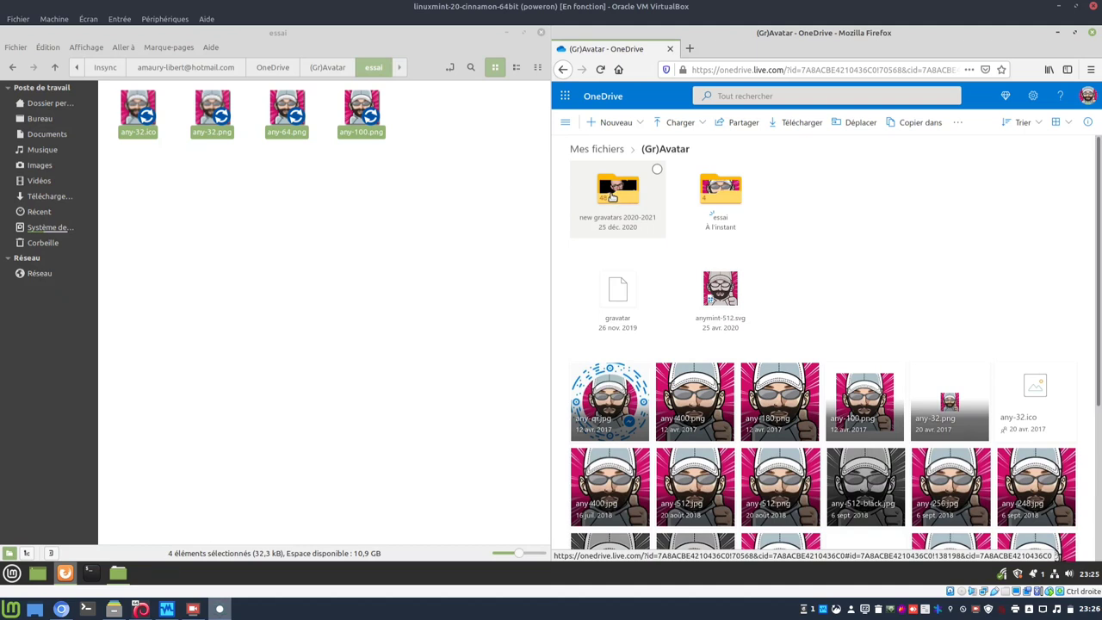
pyautogui.click(336, 69)
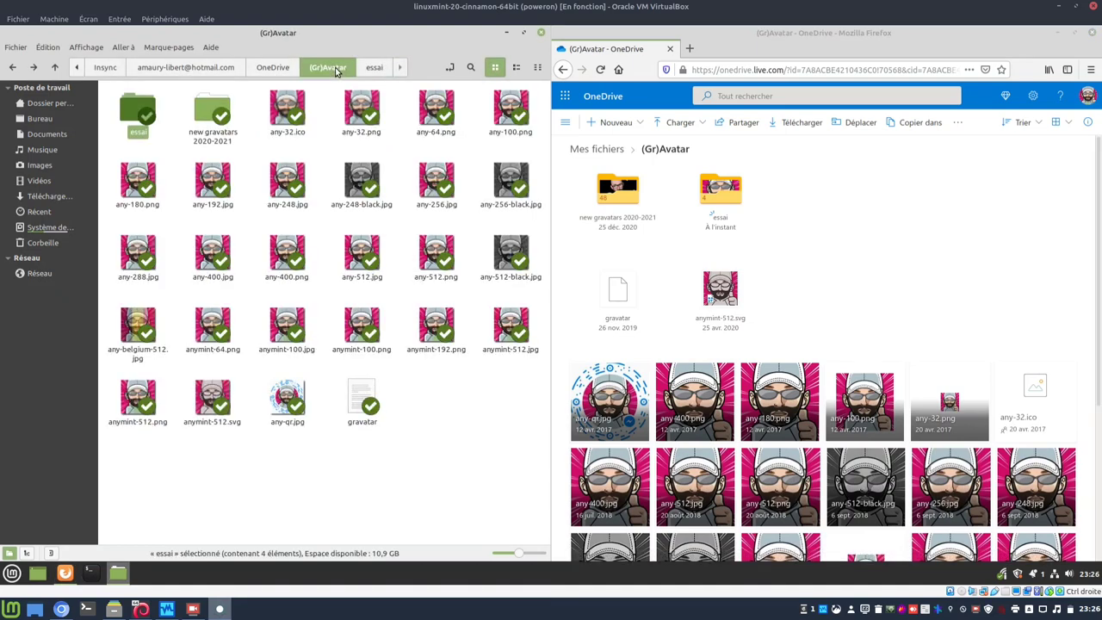
pyautogui.click(445, 453)
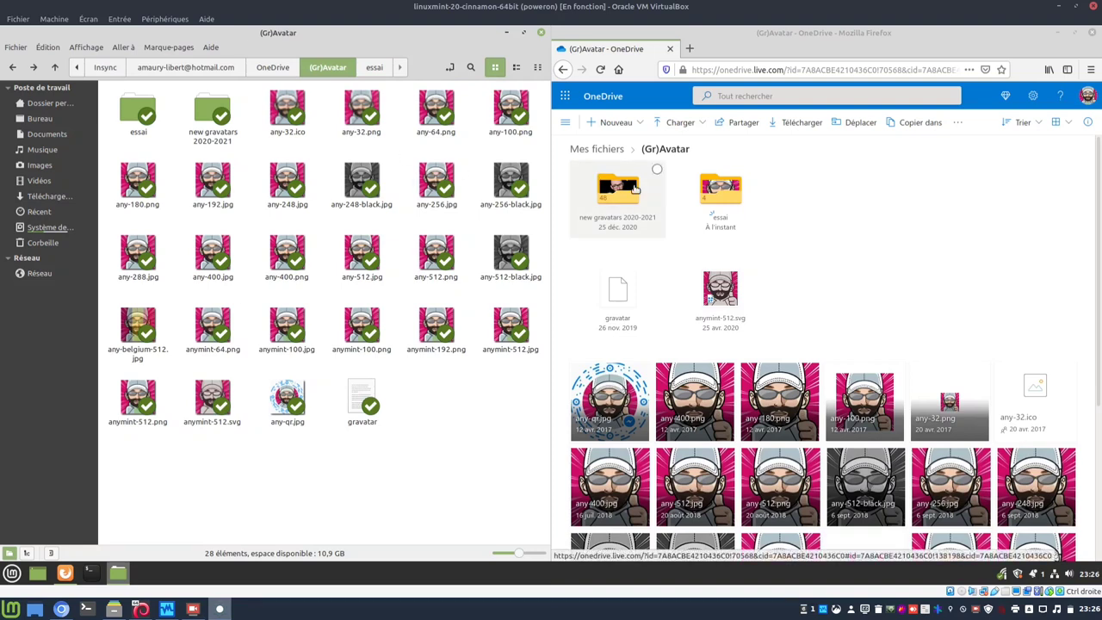
pyautogui.doubleClick(133, 118)
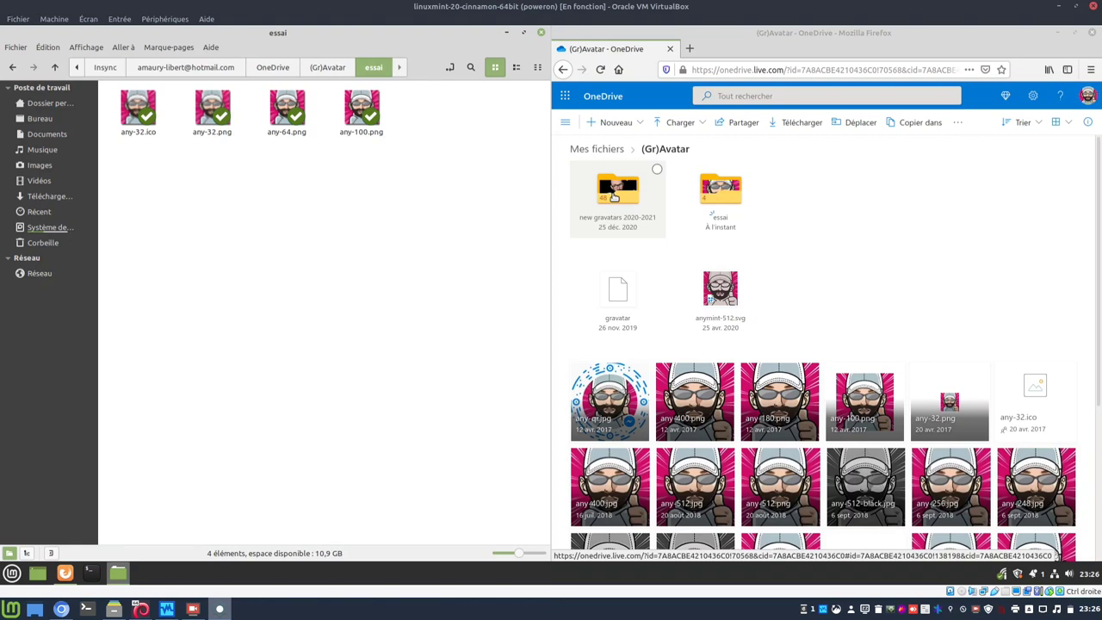
pyautogui.moveTo(613, 196); pyautogui.dragTo(720, 191)
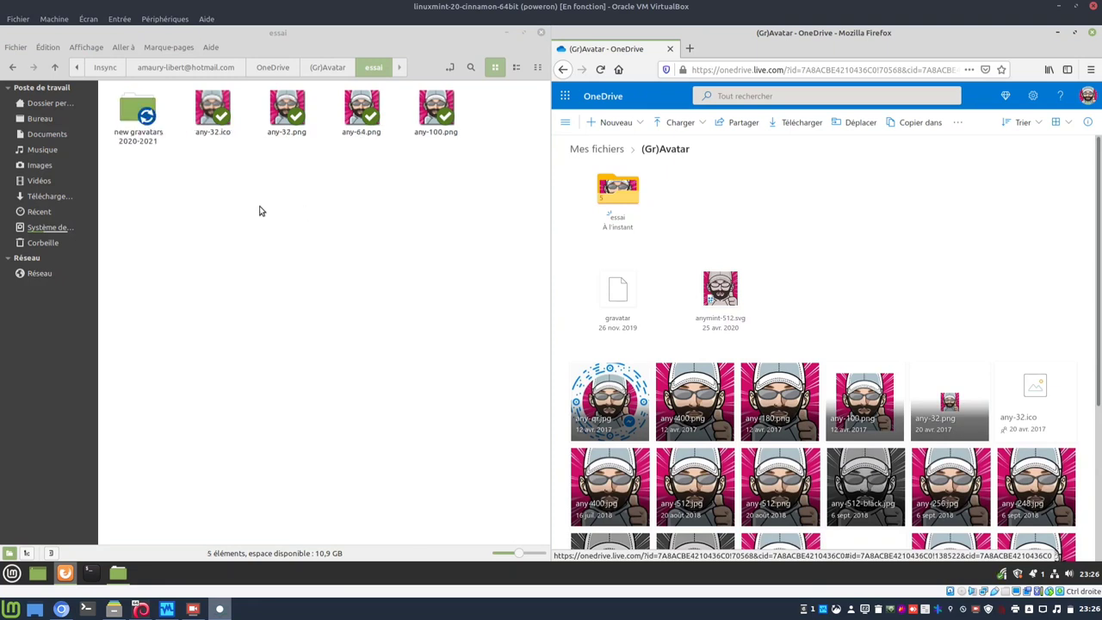
pyautogui.click(137, 117)
pyautogui.doubleClick(136, 117)
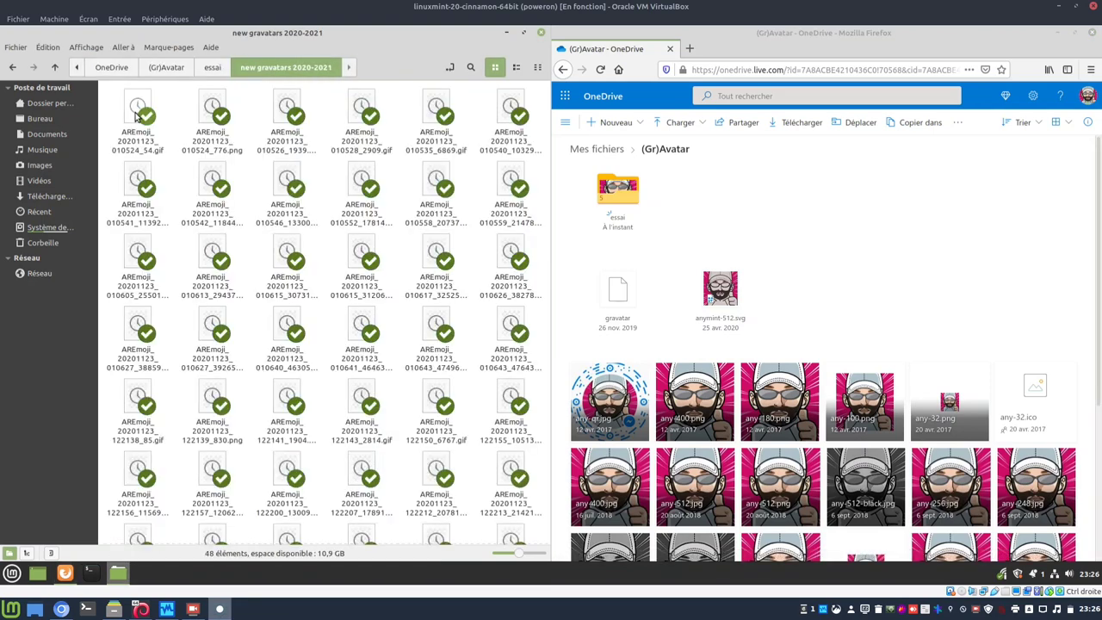